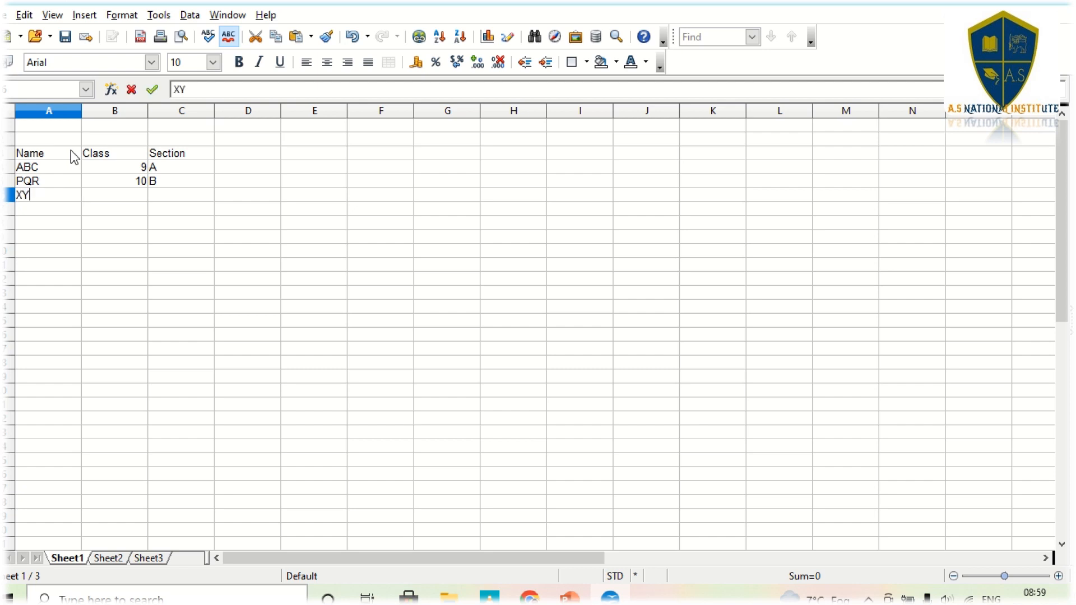
# Complete the third student record in row 6 with name XYZ, class 10 and section A
pyautogui.press('Tab')
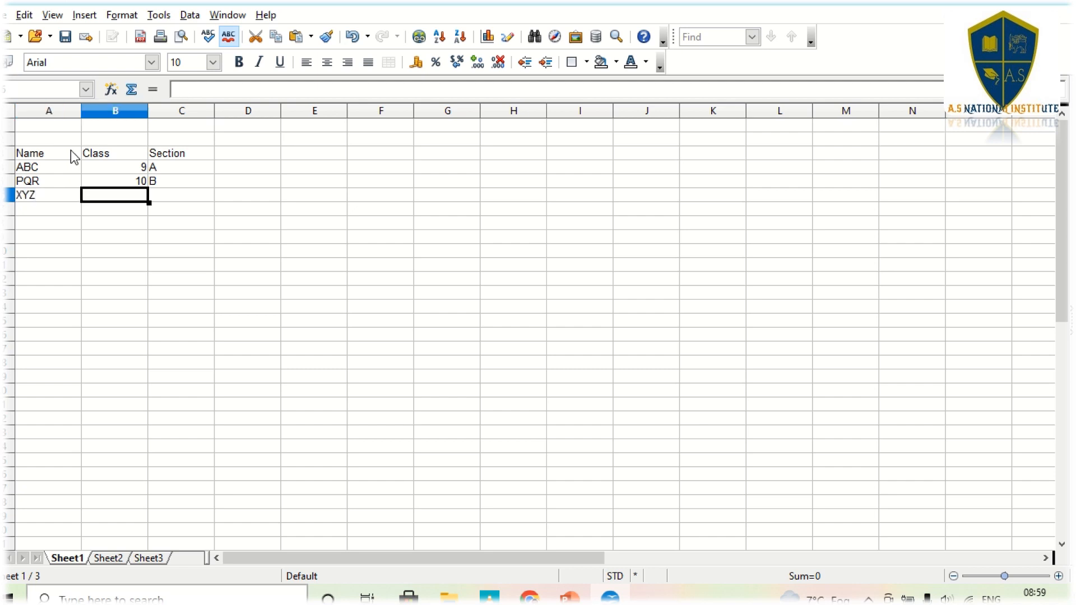
pyautogui.press('Tab')
pyautogui.hotkey('shift', 'Tab')
pyautogui.write('10')
pyautogui.press('Tab')
pyautogui.write('A')
pyautogui.press('Return')
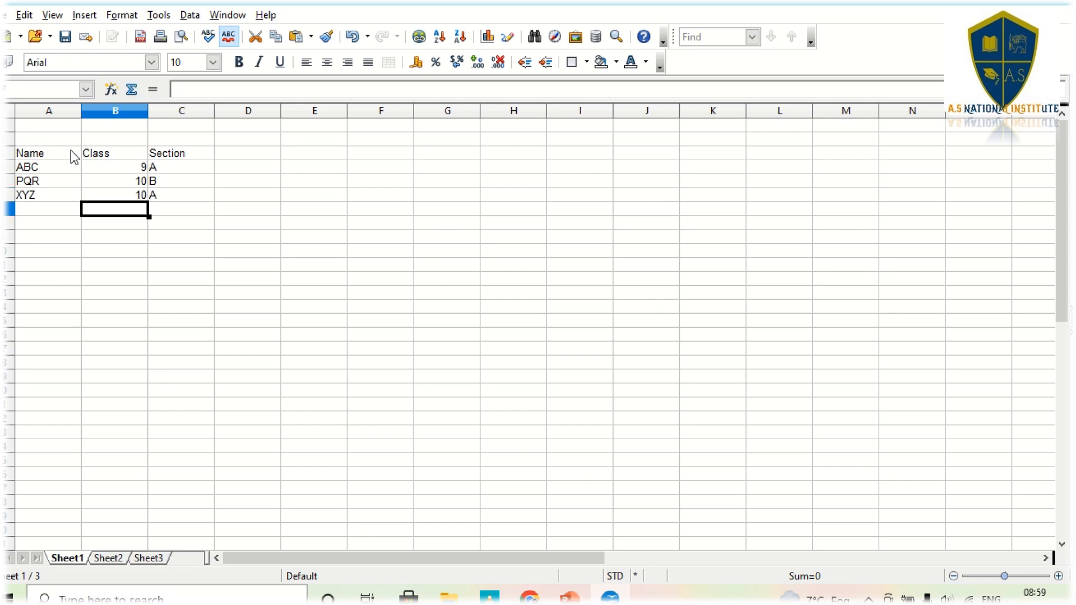
# Add a fourth student record in the next row with the student's first name, class 11 and section A
pyautogui.press('Left')
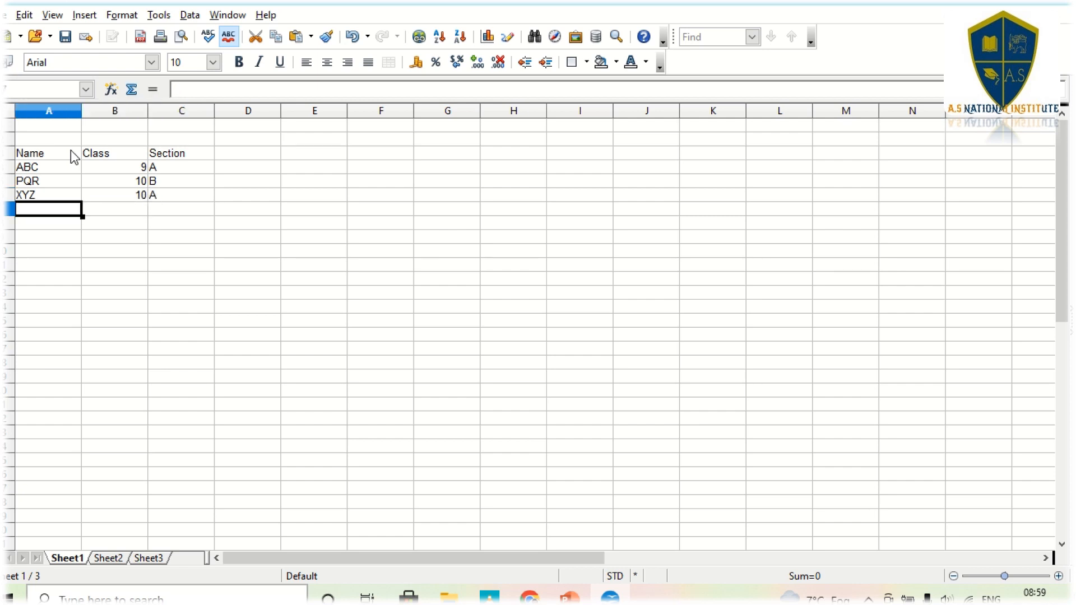
pyautogui.write('Ayush')
pyautogui.press('Tab')
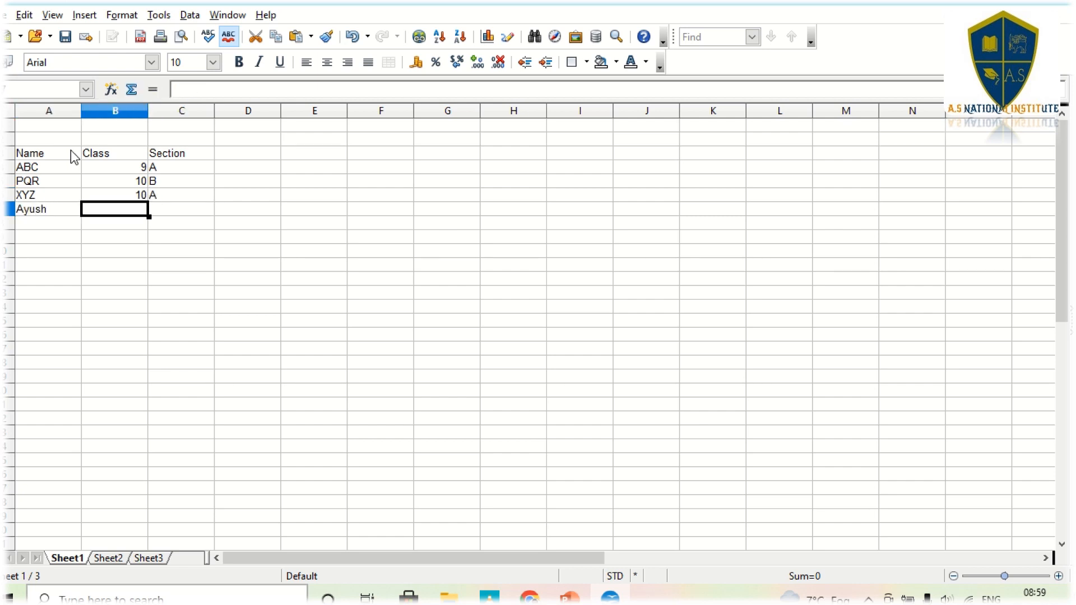
pyautogui.write('11')
pyautogui.press('Tab')
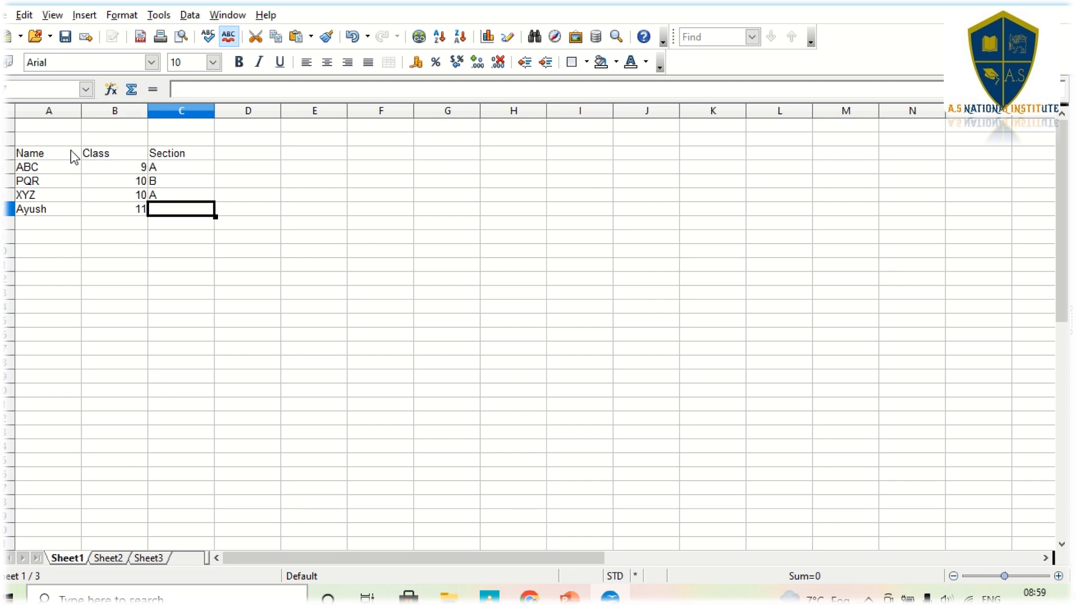
pyautogui.write('A')
pyautogui.press('Return')
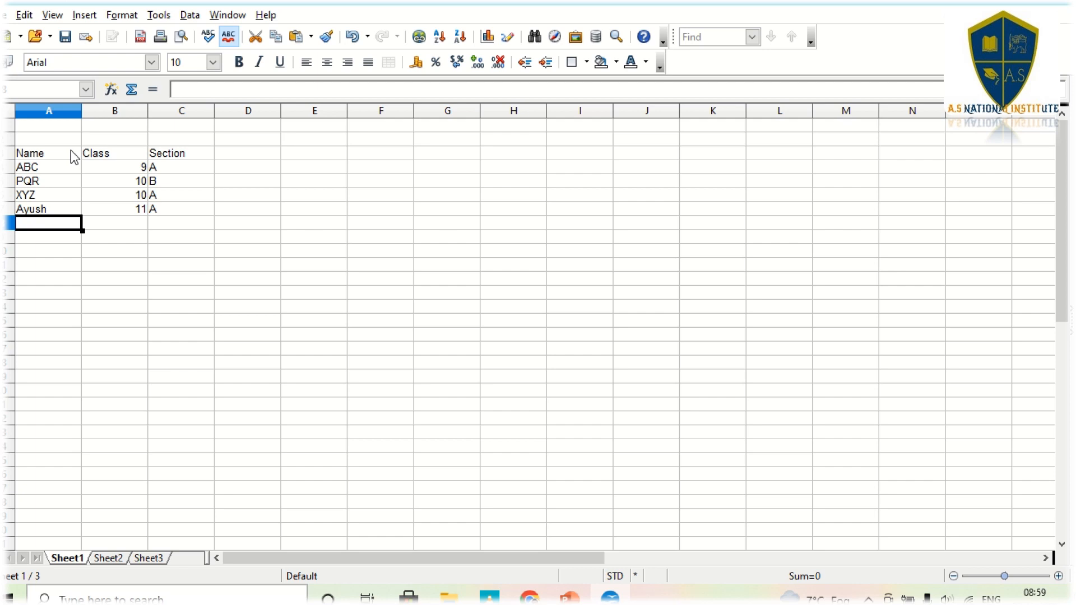
# Save the spreadsheet to the Desktop as an ODF Spreadsheet, using the student's first name as the file name
pyautogui.click(7, 15)
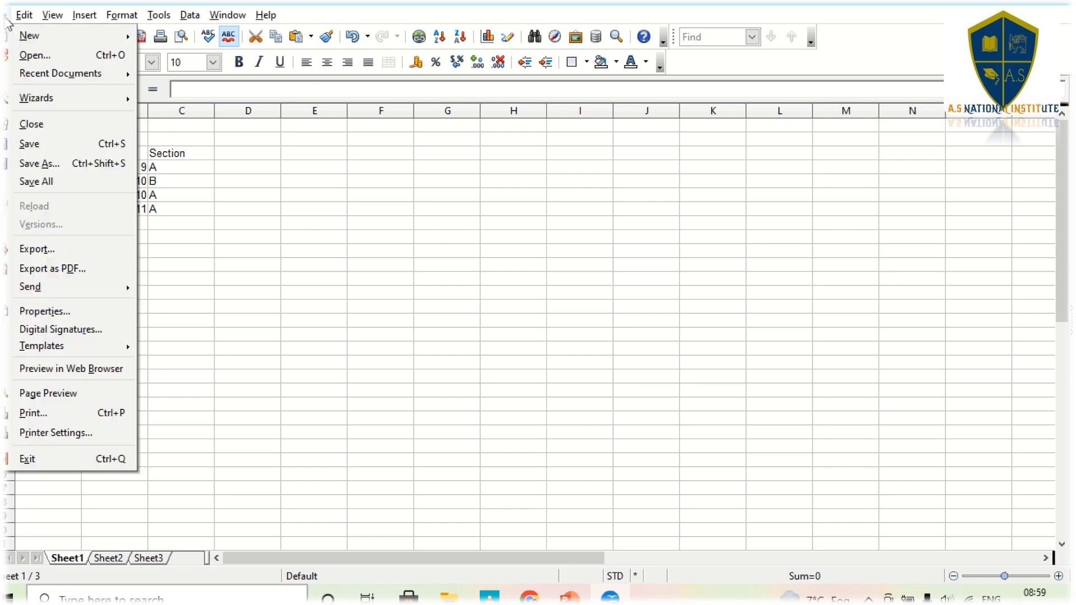
pyautogui.click(35, 147)
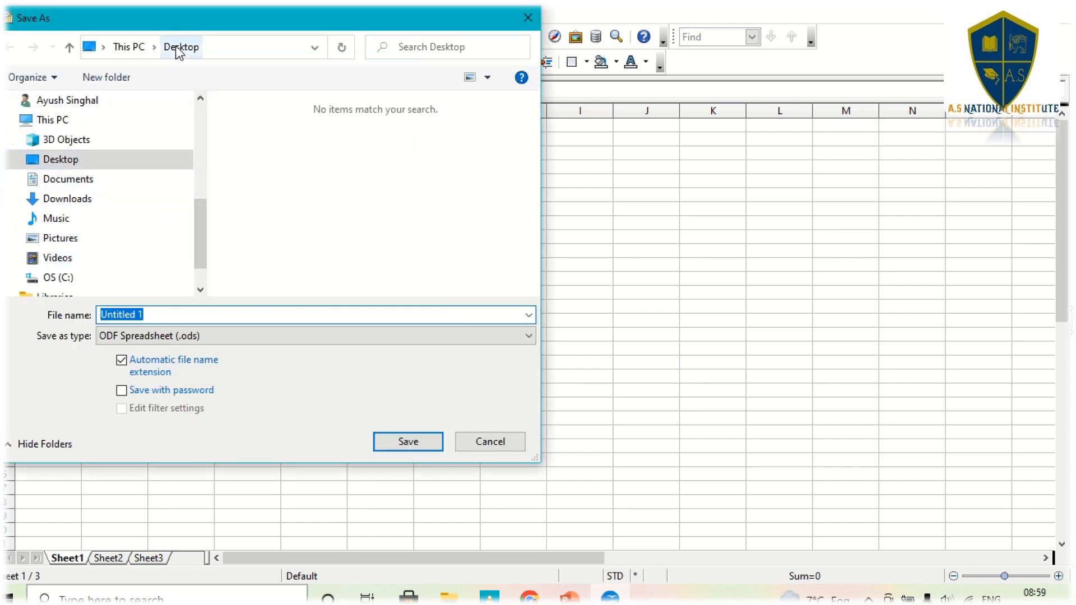
pyautogui.click(166, 314)
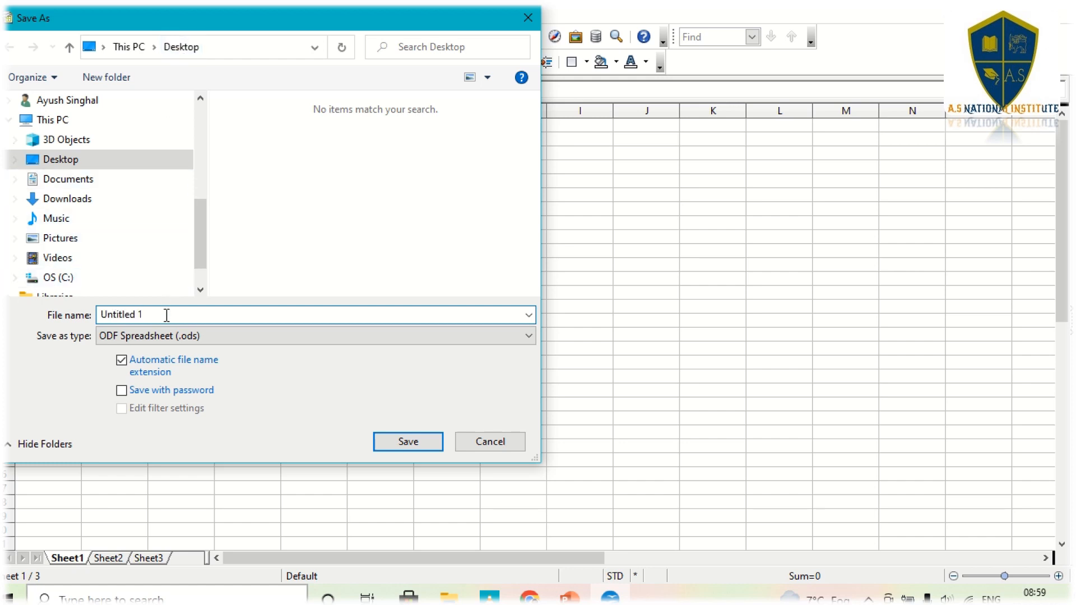
pyautogui.press('BackSpace')
pyautogui.press('BackSpace')
pyautogui.press('BackSpace')
pyautogui.press('BackSpace')
pyautogui.press('BackSpace')
pyautogui.press('BackSpace')
pyautogui.press('BackSpace')
pyautogui.press('BackSpace')
pyautogui.press('BackSpace')
pyautogui.press('BackSpace')
pyautogui.write('S')
pyautogui.press('BackSpace')
pyautogui.write('Ayush')
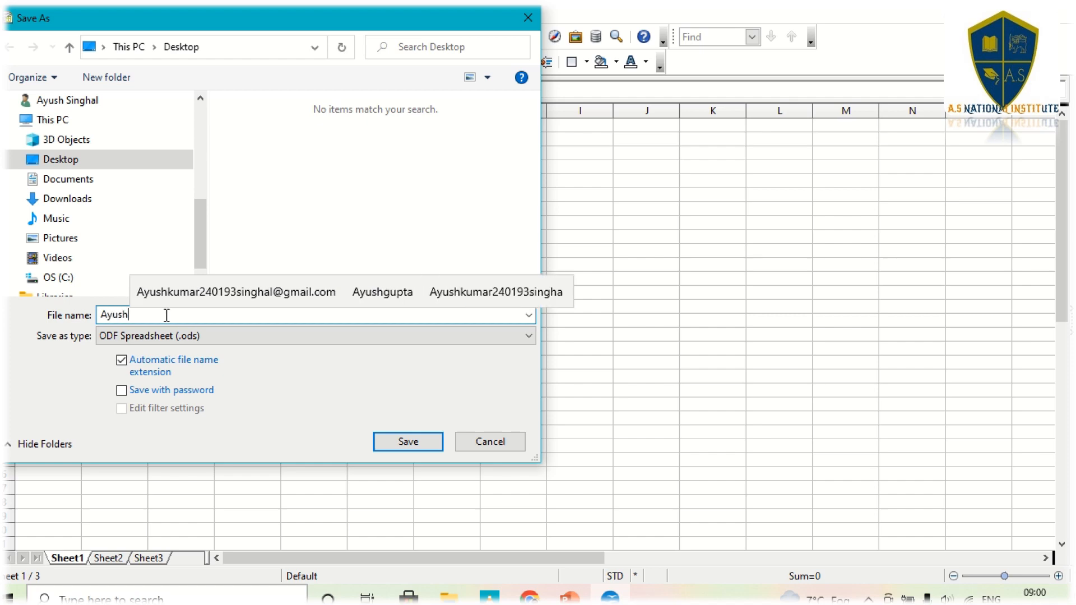
pyautogui.press('Return')
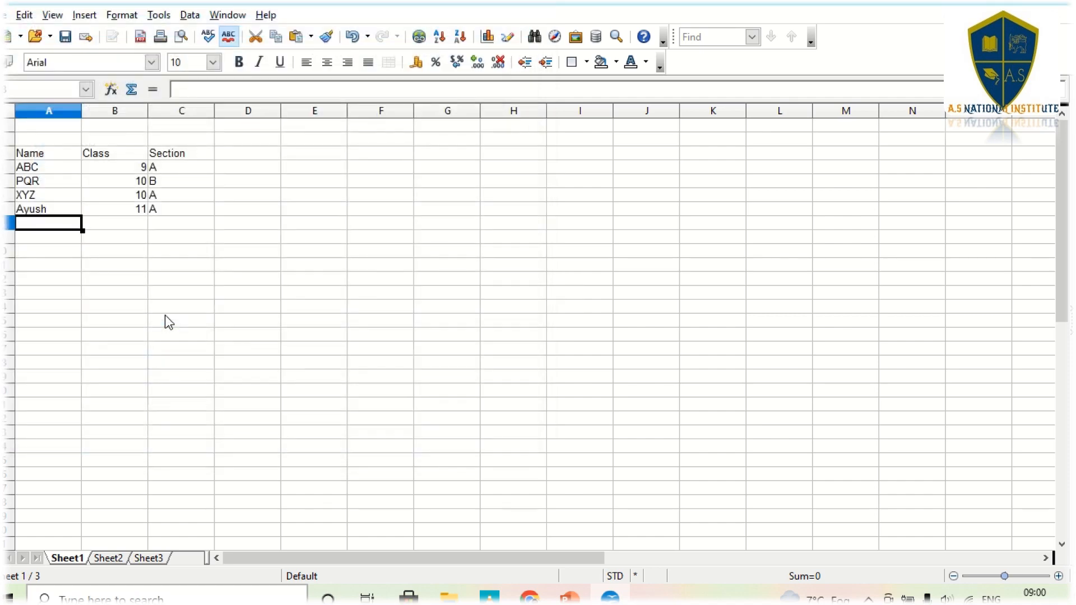
# Open the Share Document settings for the saved spreadsheet
pyautogui.hotkey('alt', 'Tab')
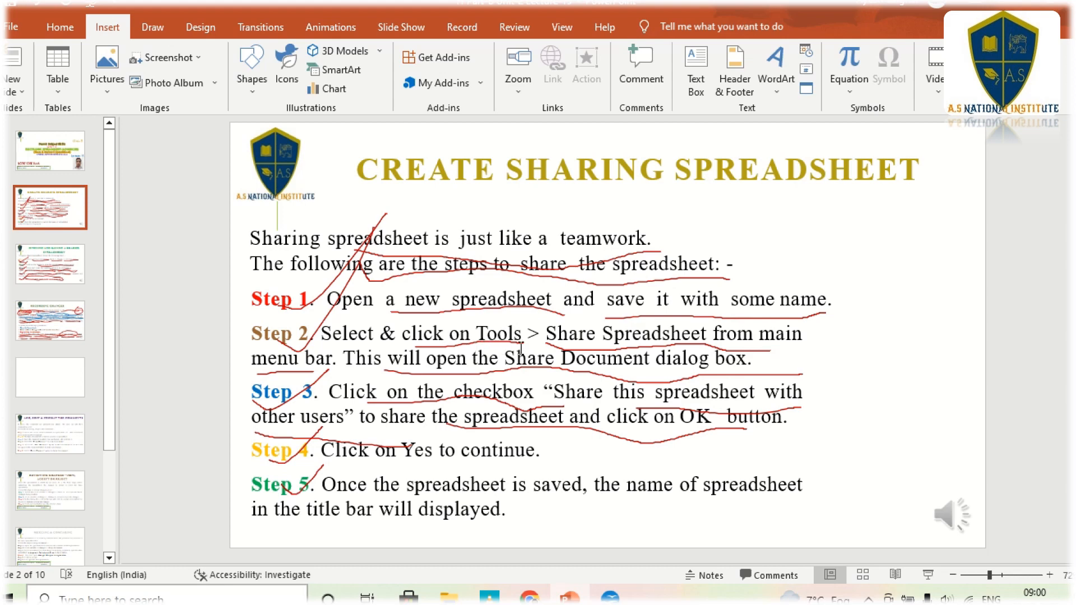
pyautogui.hotkey('alt', 'Tab')
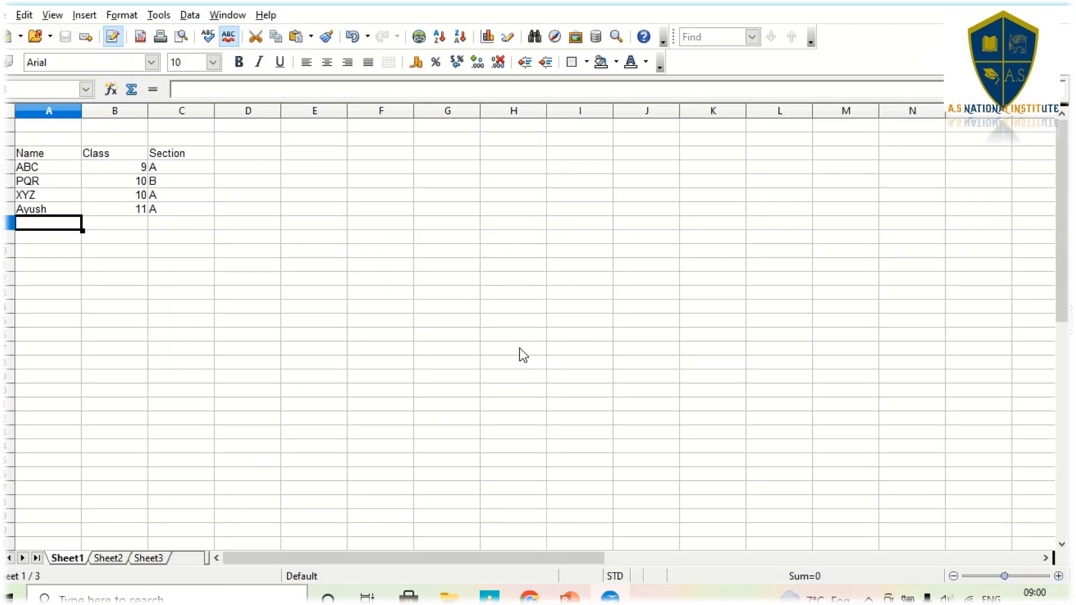
pyautogui.click(160, 15)
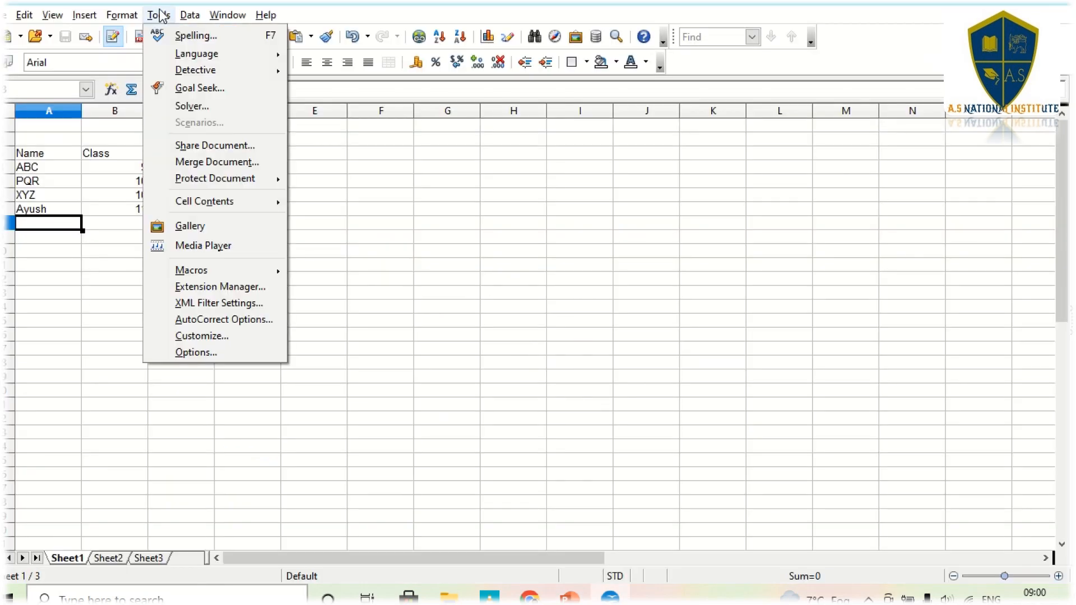
pyautogui.click(199, 146)
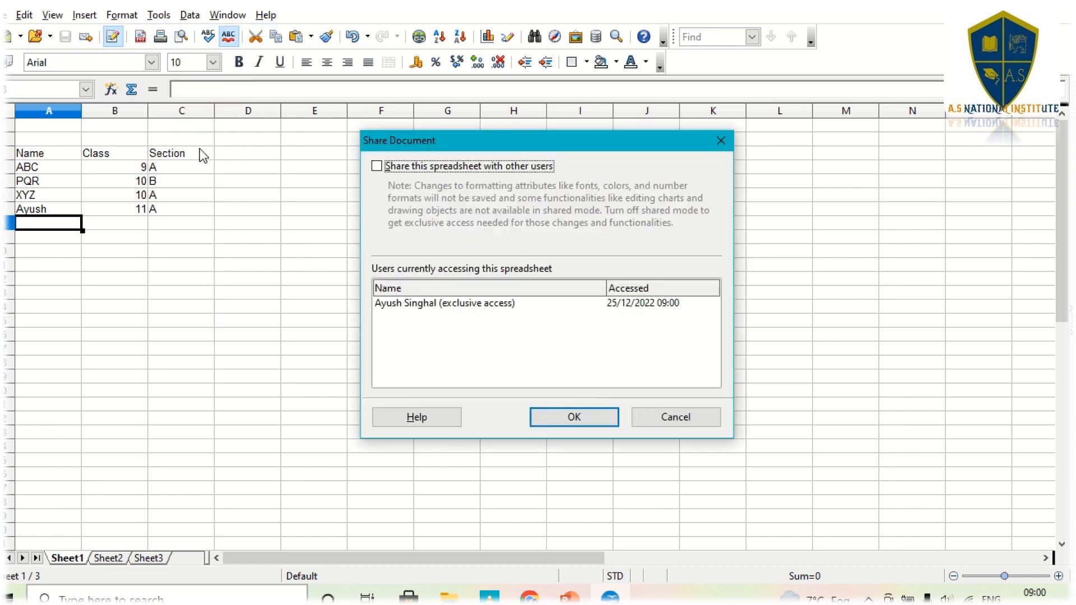
pyautogui.click(377, 166)
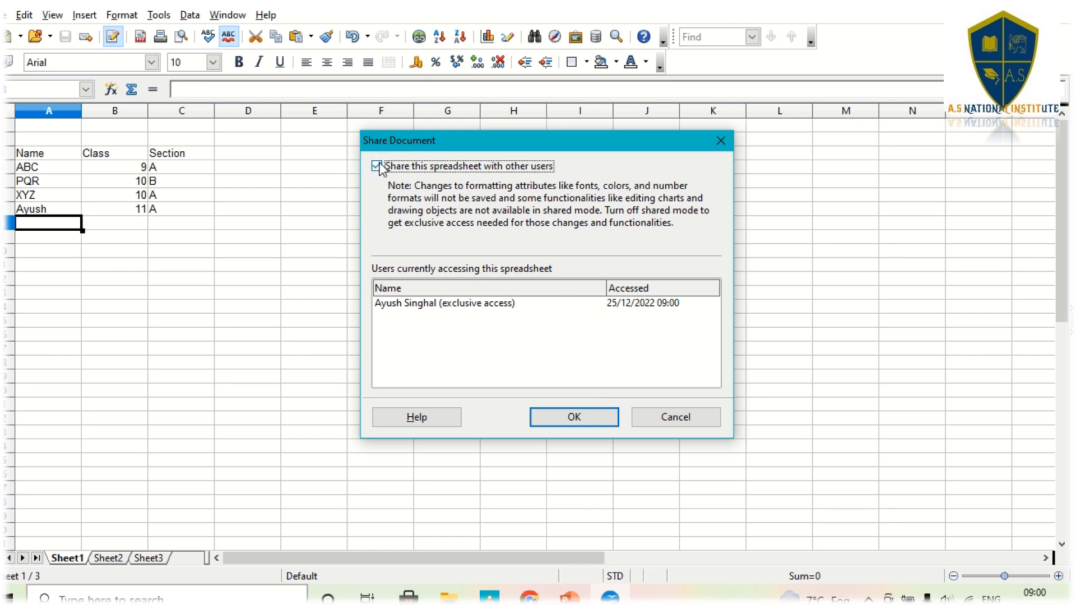
pyautogui.click(377, 166)
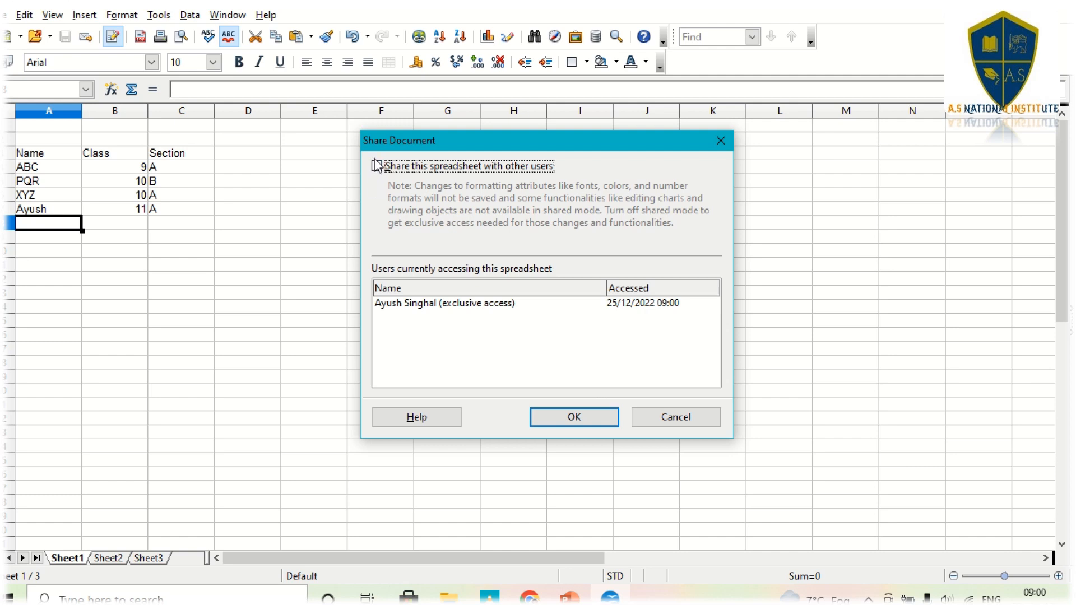
pyautogui.click(377, 166)
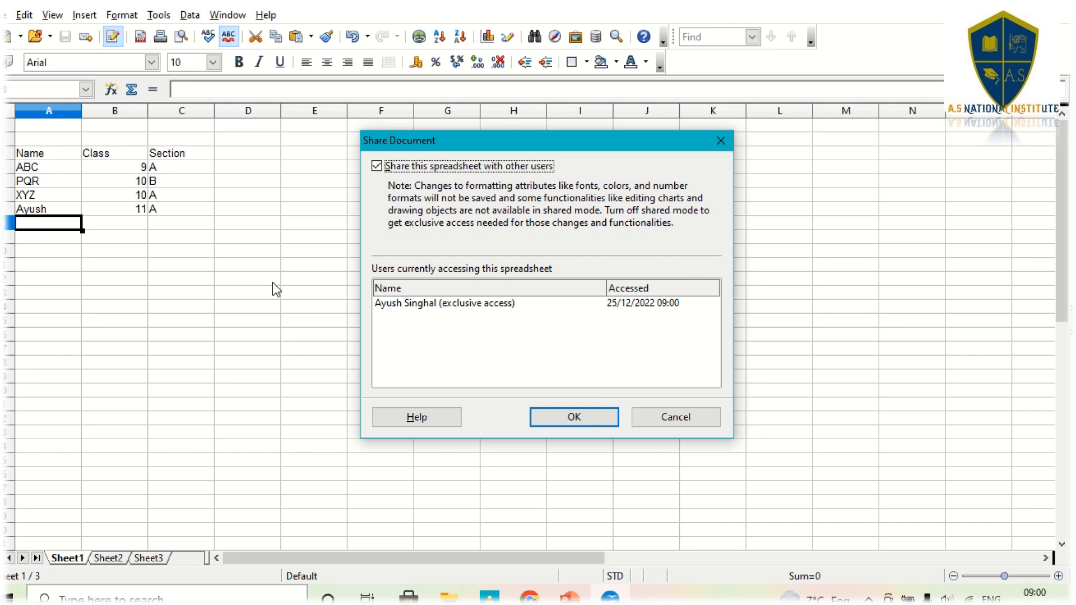
pyautogui.click(377, 166)
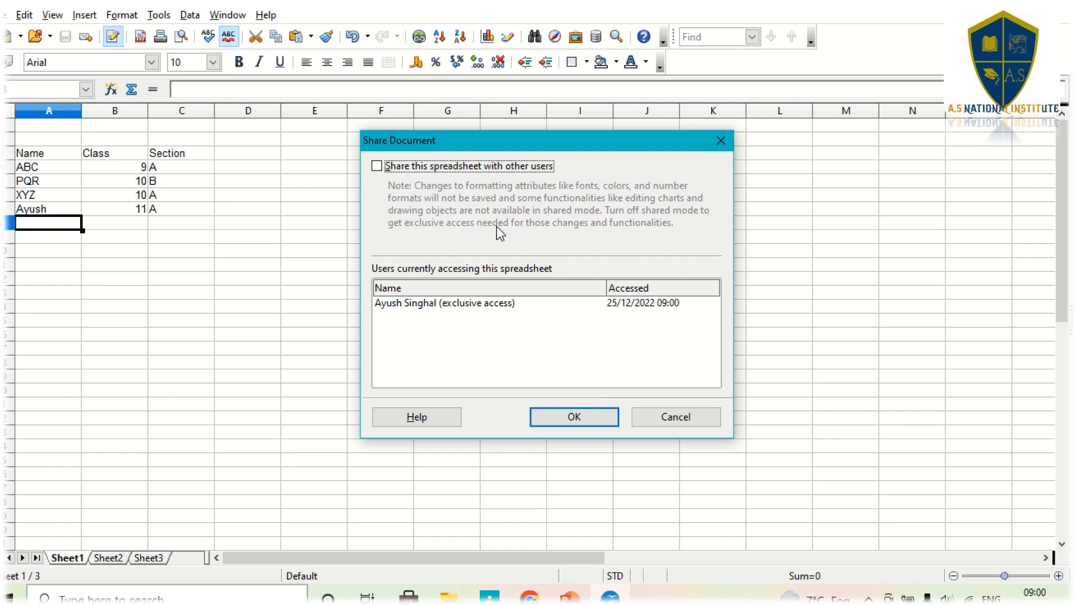
# Enable sharing this spreadsheet with other users and agree to save it to activate sharing mode
pyautogui.click(377, 166)
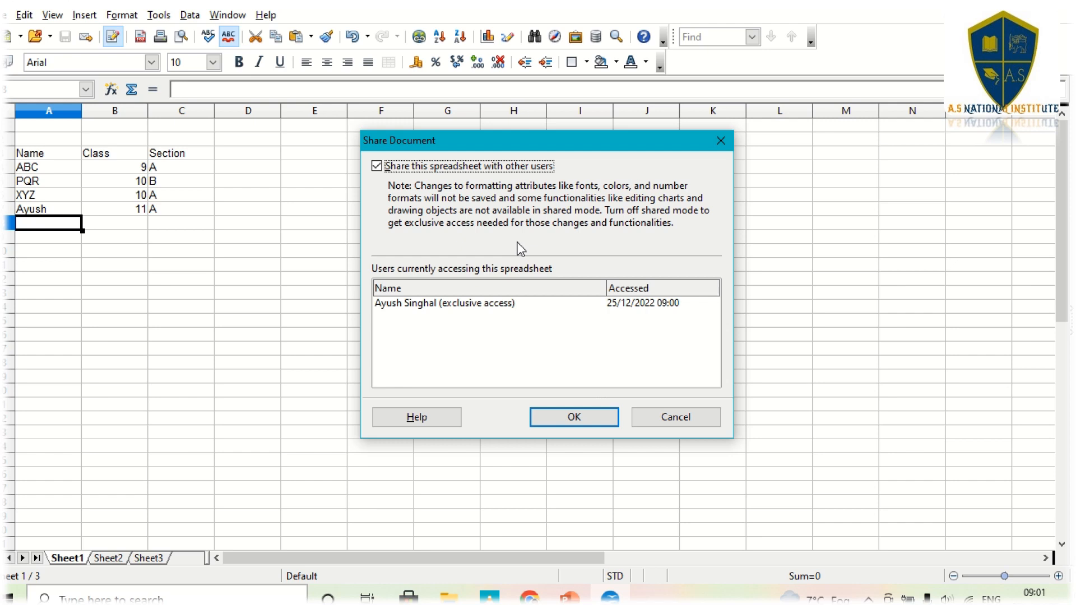
pyautogui.click(465, 302)
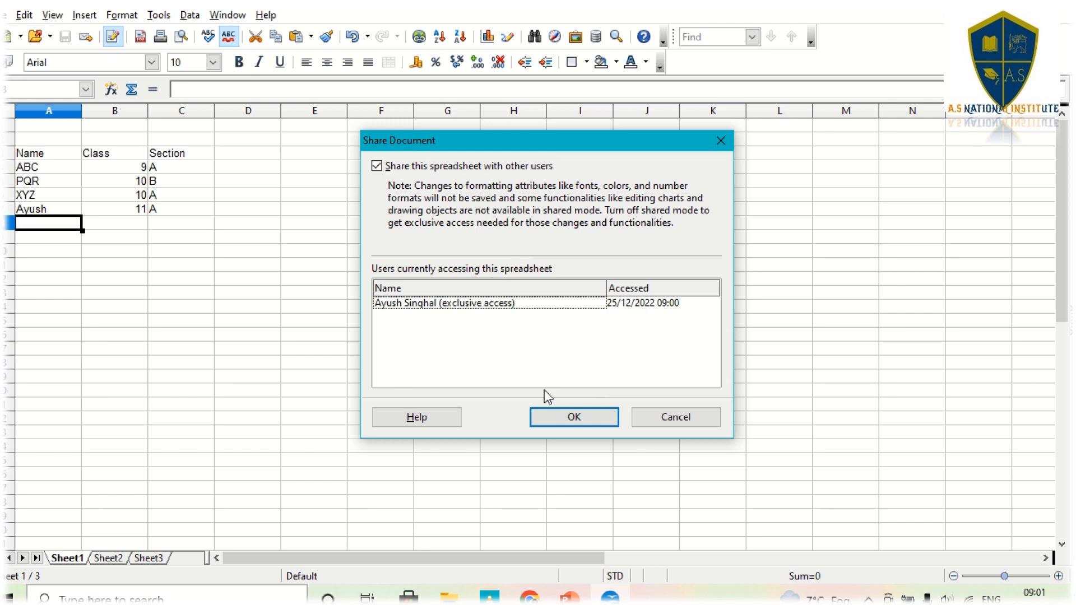
pyautogui.click(564, 418)
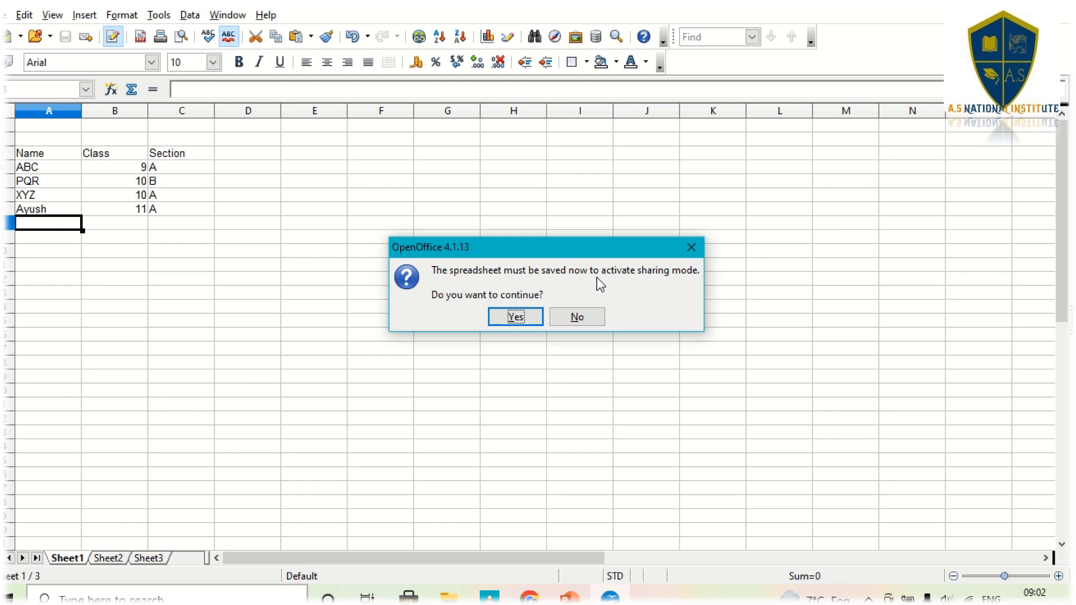
pyautogui.click(515, 317)
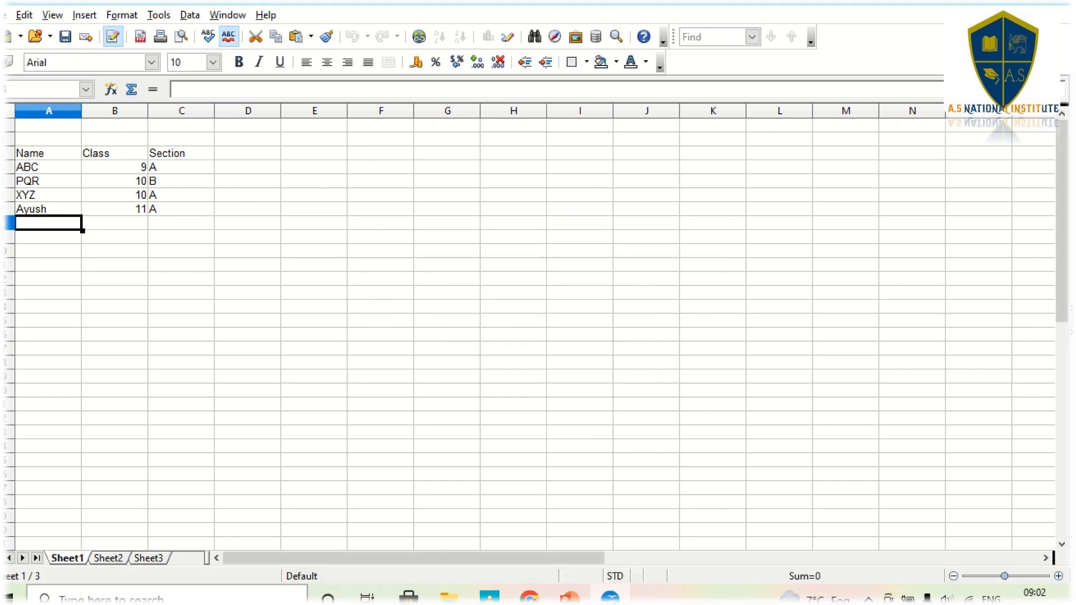
# Restore the spreadsheet window from full size, shift it so the title bar is readable, and compare it with the PowerPoint sharing steps
pyautogui.click(1048, 5)
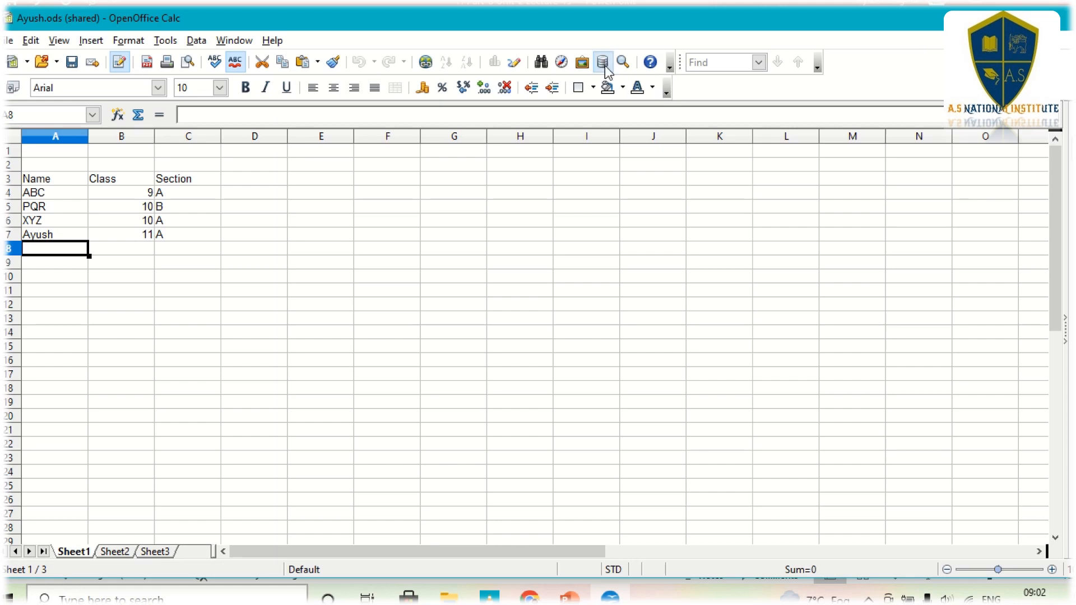
pyautogui.moveTo(572, 24); pyautogui.dragTo(582, 24)
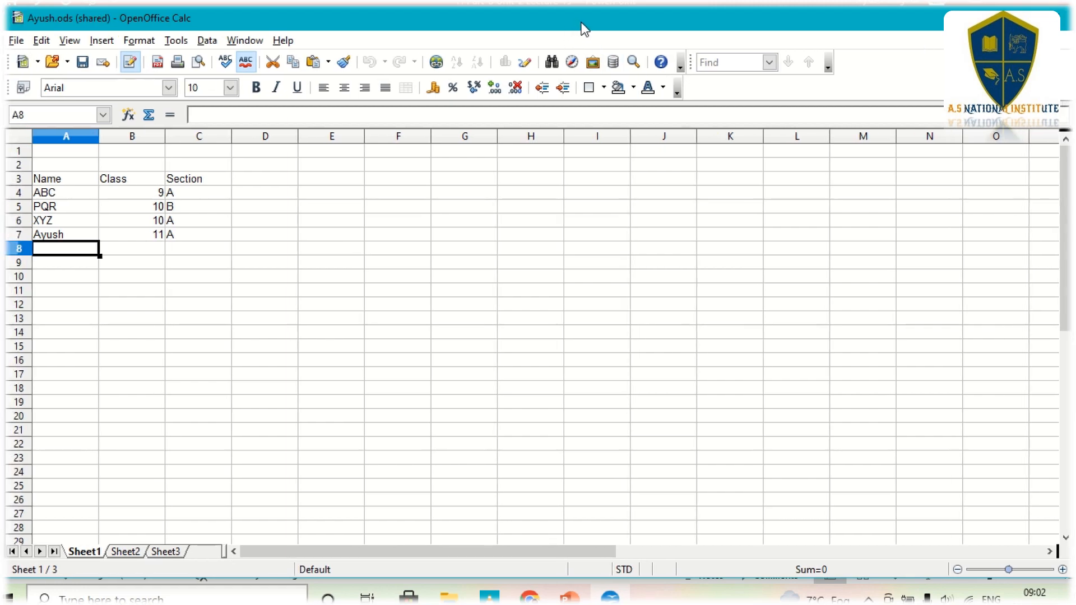
pyautogui.hotkey('alt', 'Tab')
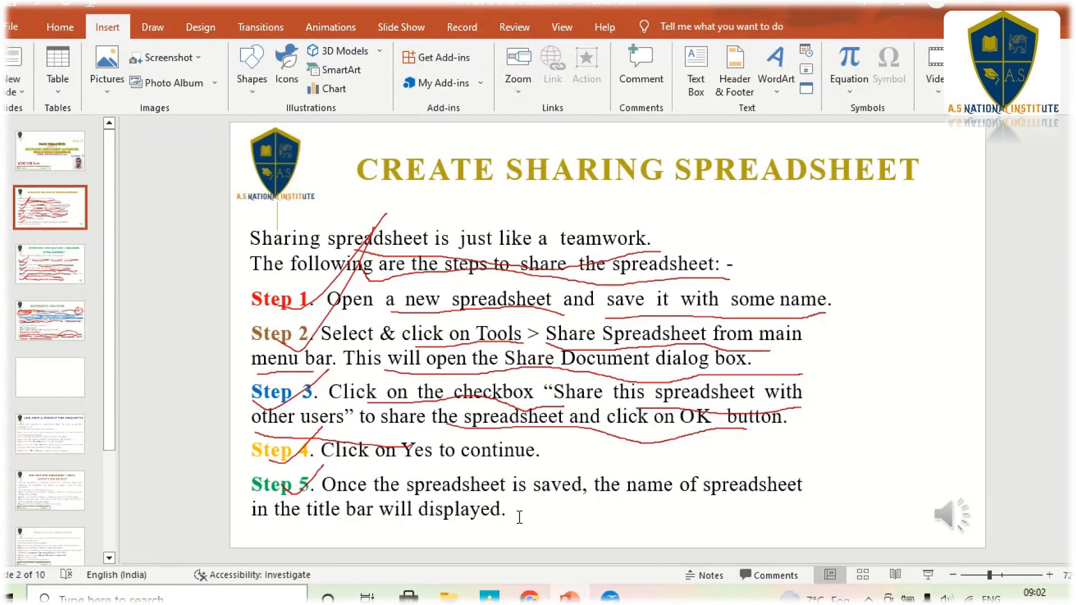
pyautogui.hotkey('alt', 'Tab')
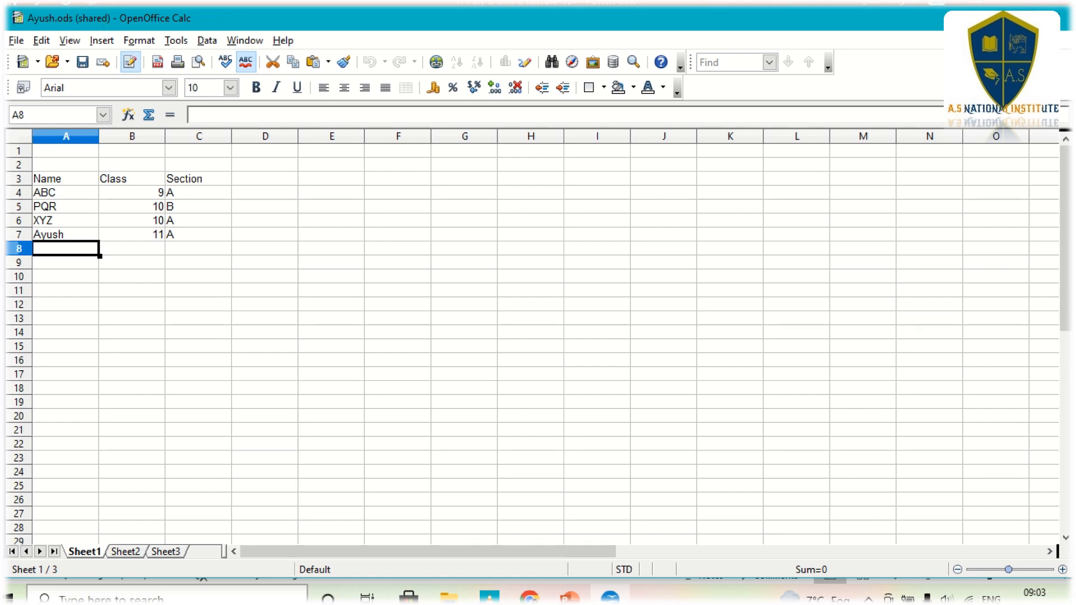
# Close the shared spreadsheet and advance the PowerPoint presentation to the slide on opening and saving a shared spreadsheet
pyautogui.click(1054, 18)
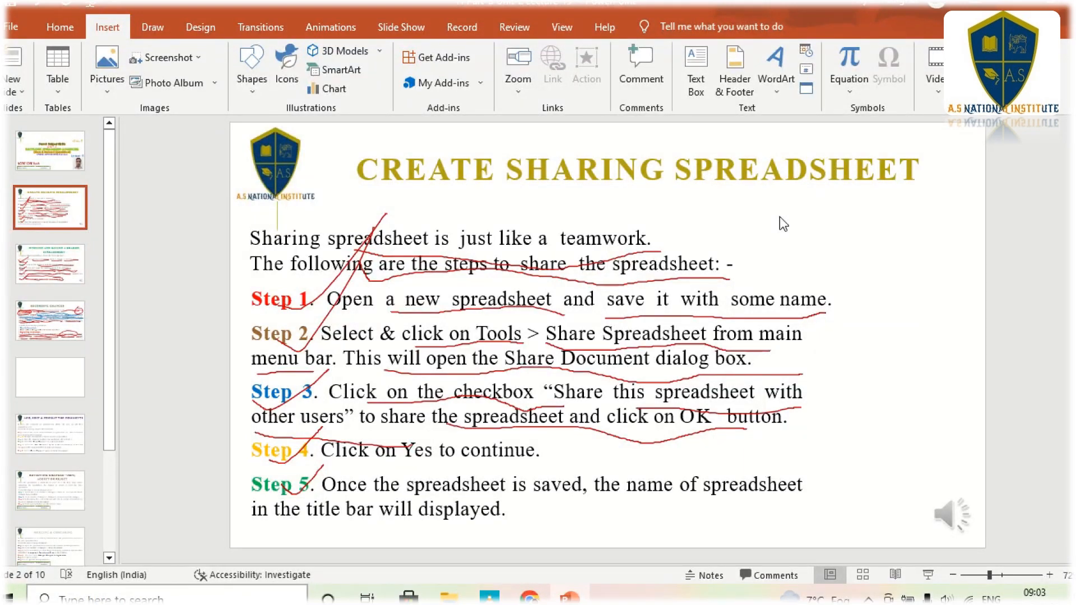
pyautogui.scroll(-1, 779, 216)
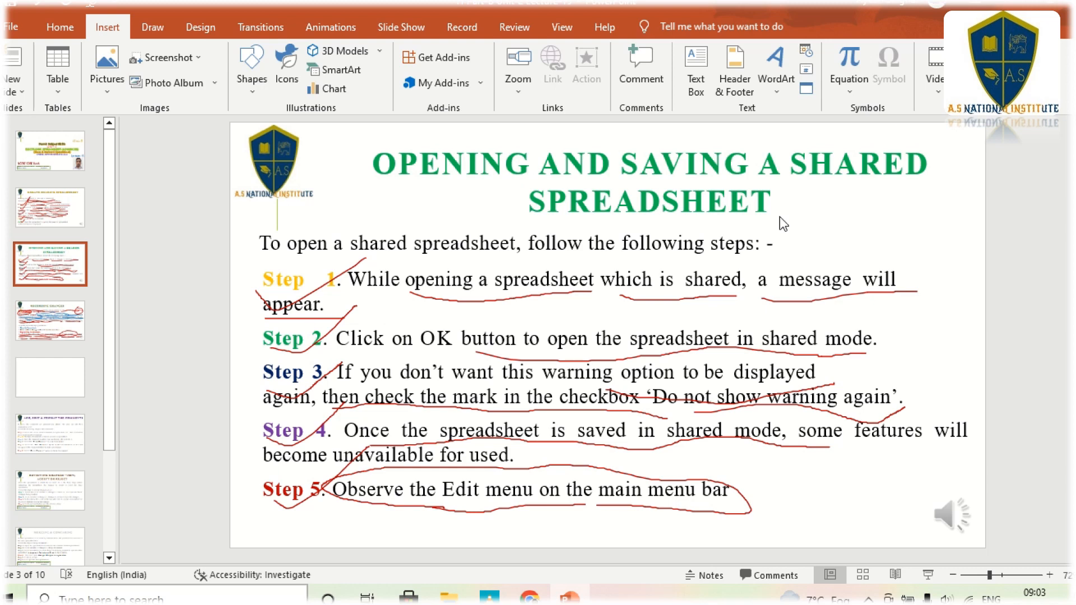
# Open the shared student spreadsheet from the refreshed desktop and accept the shared mode warning with "Do not show warning again" enabled
pyautogui.press('super+d')
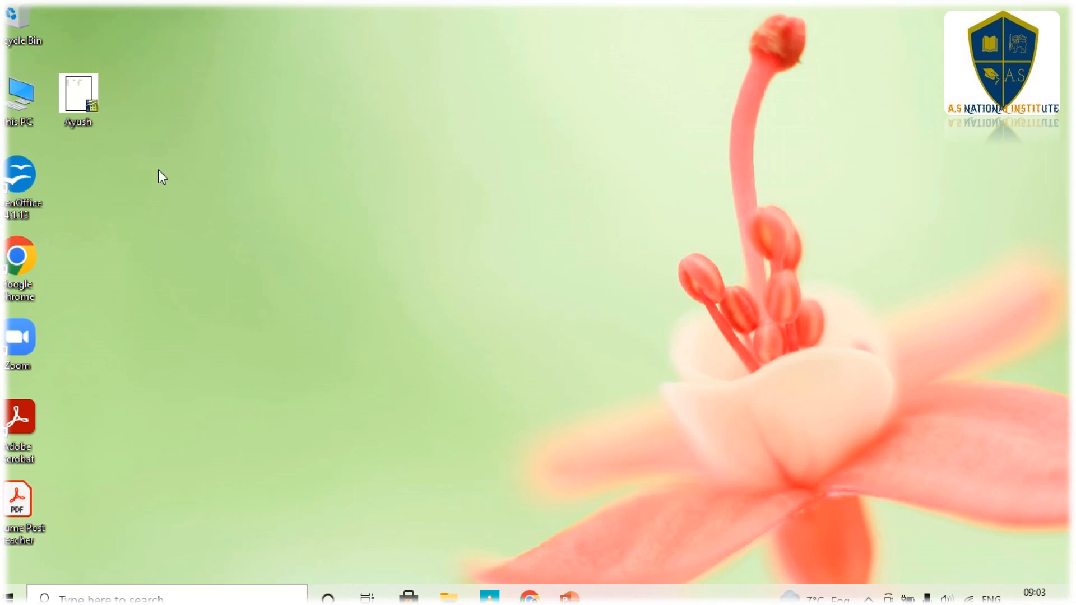
pyautogui.rightClick(207, 194)
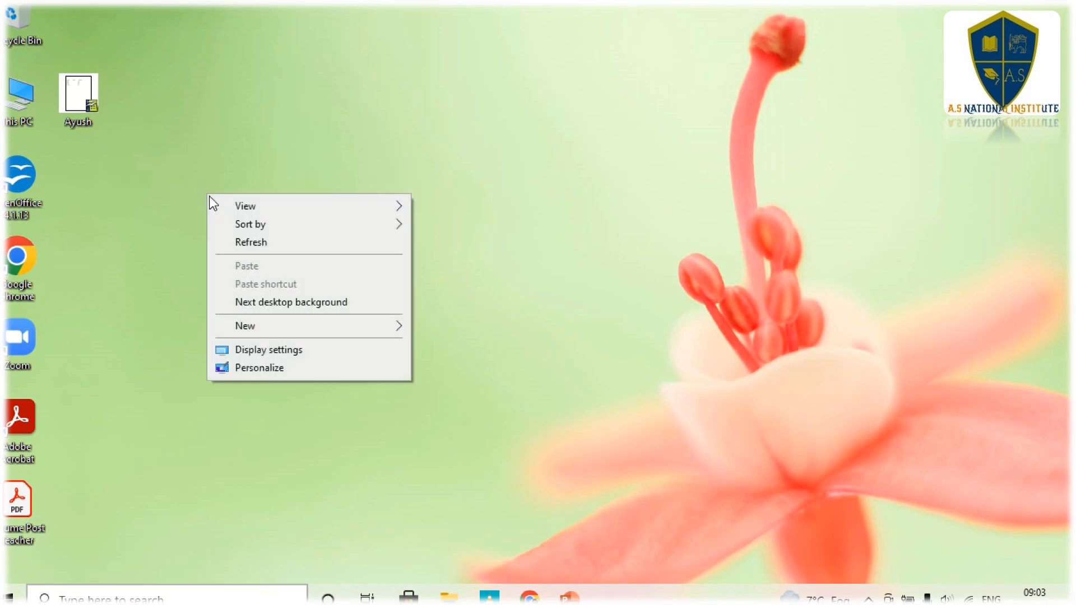
pyautogui.click(247, 242)
pyautogui.moveTo(80, 101)
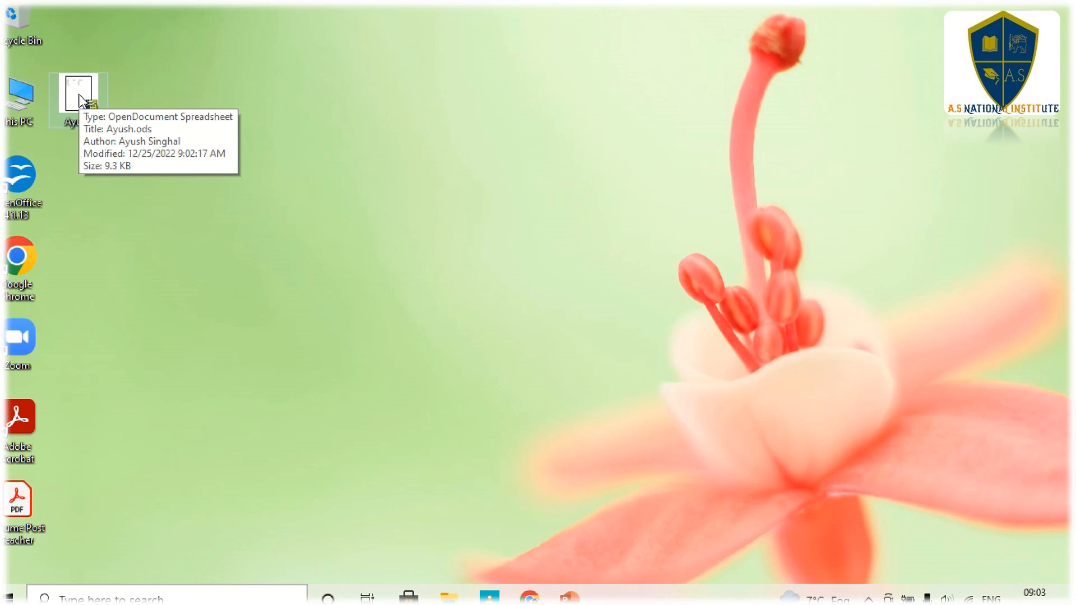
pyautogui.rightClick(80, 100)
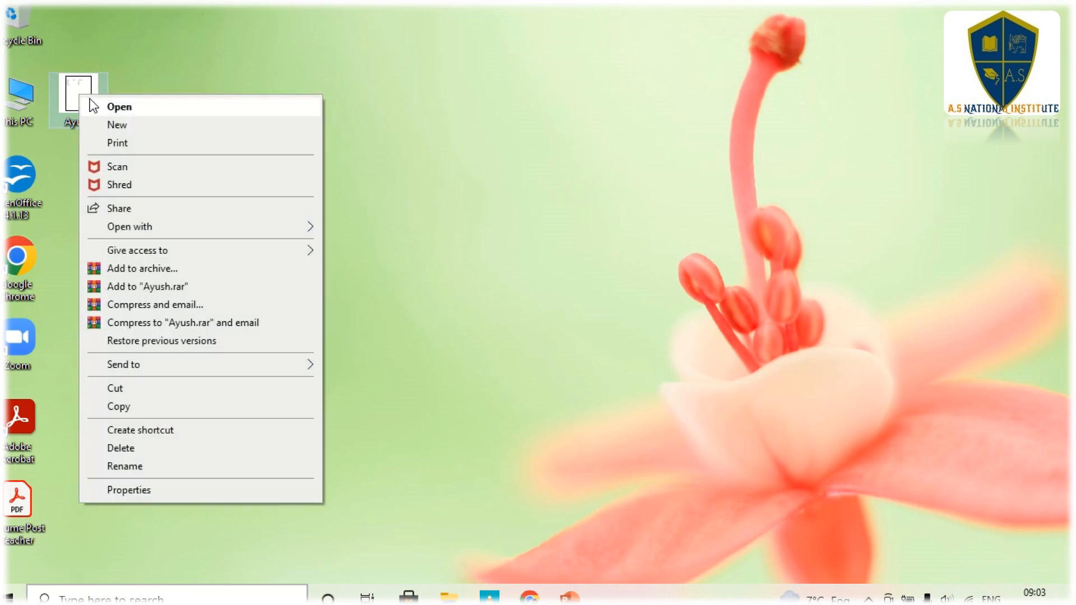
pyautogui.click(112, 105)
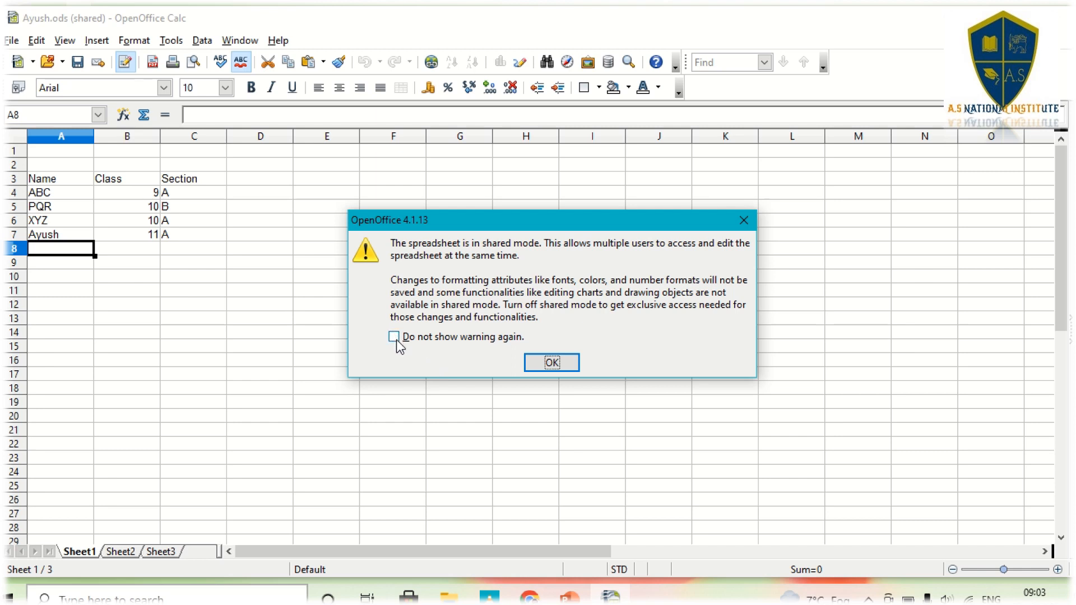
pyautogui.click(396, 341)
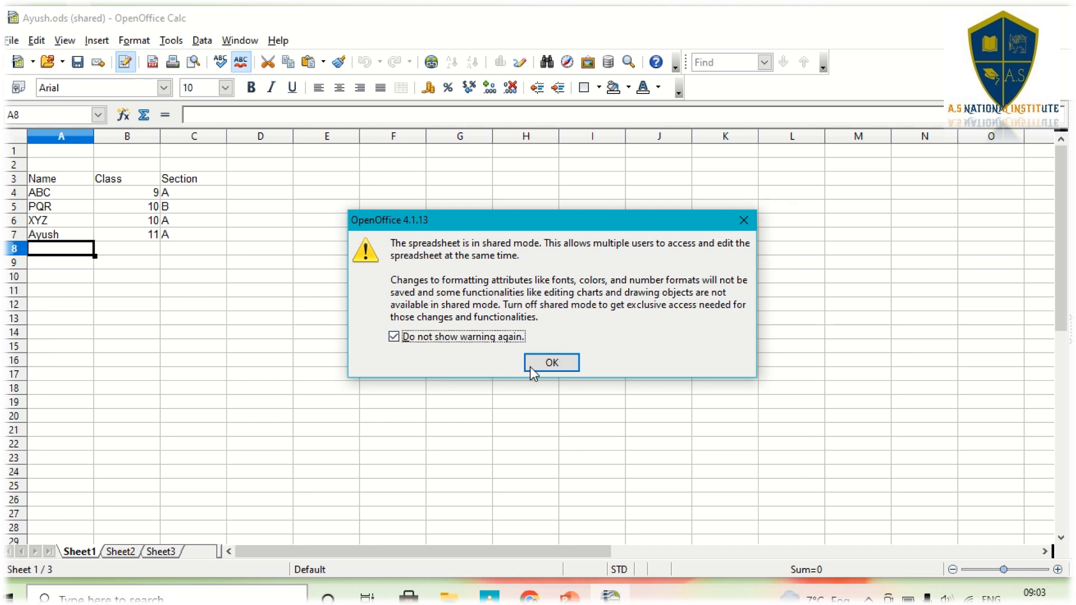
pyautogui.click(568, 363)
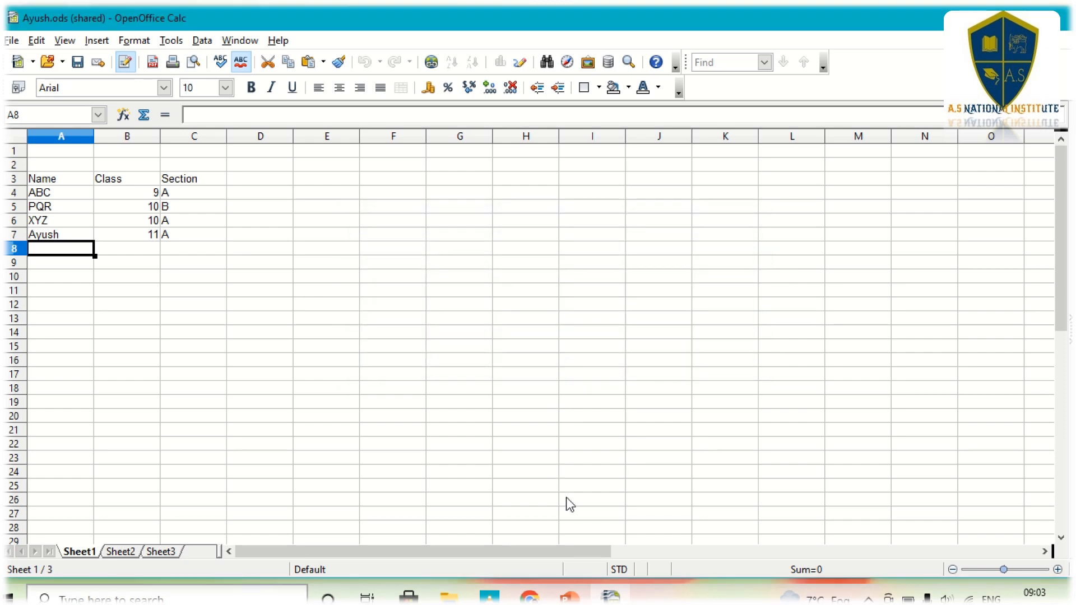
# Compare the reopened shared spreadsheet with the PowerPoint steps on opening and saving a shared spreadsheet
pyautogui.click(569, 597)
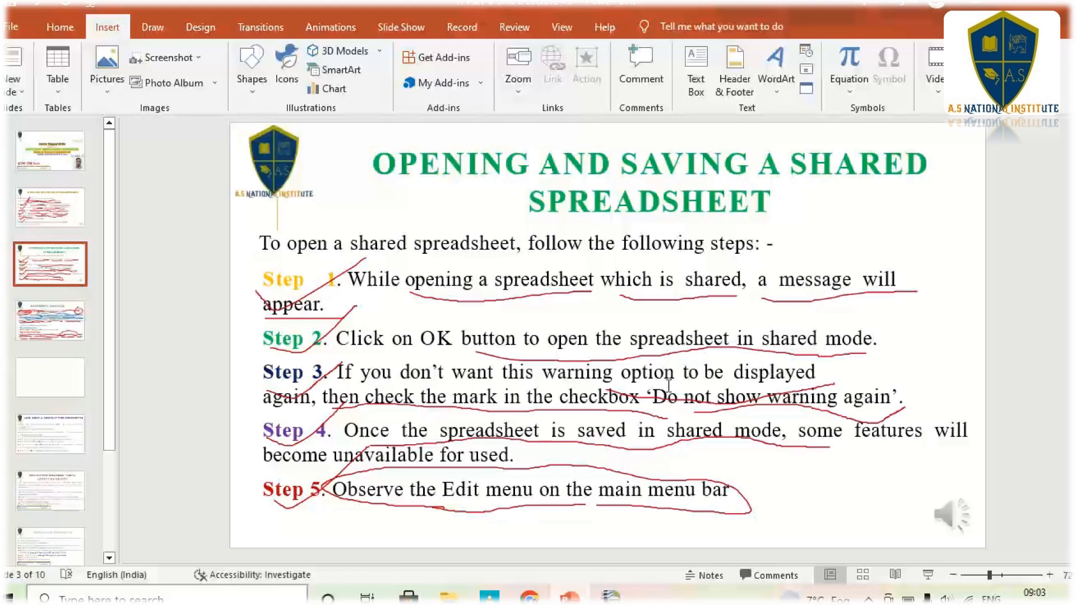
pyautogui.hotkey('alt', 'Tab')
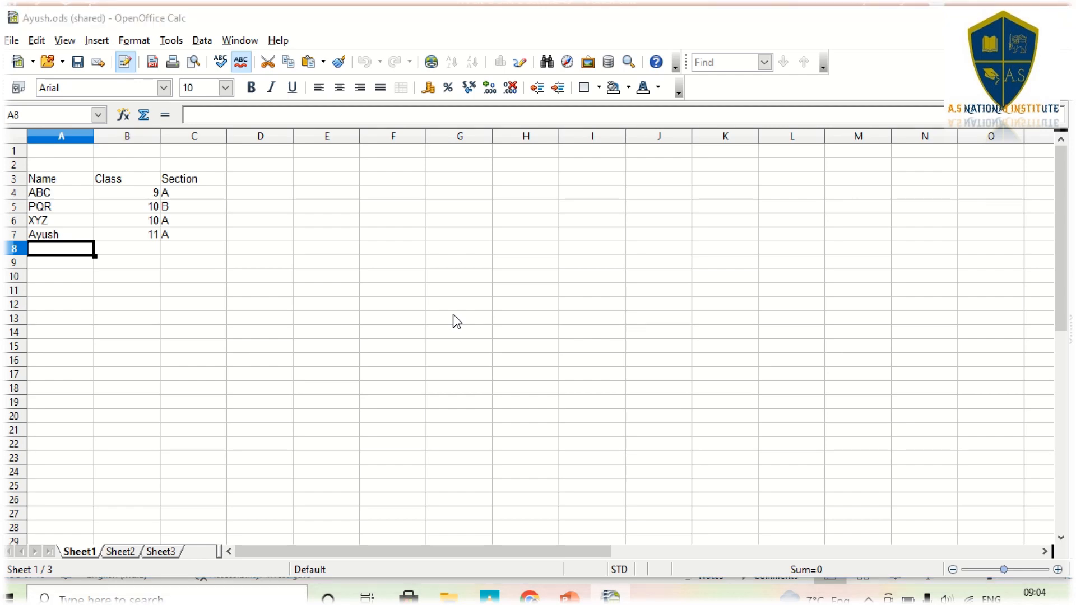
pyautogui.hotkey('alt', 'Tab')
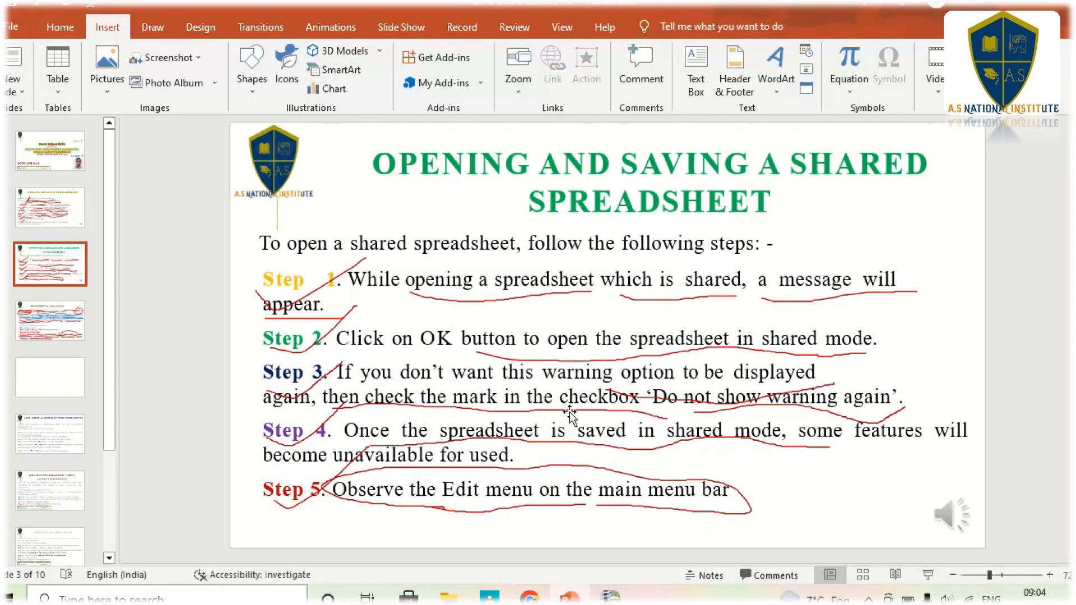
pyautogui.hotkey('alt', 'Tab')
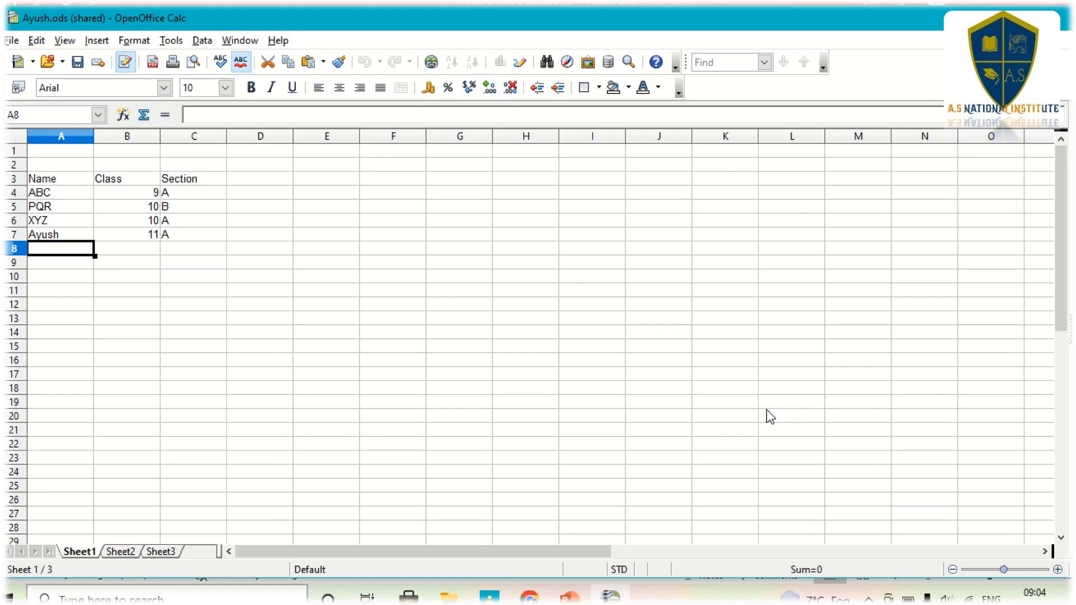
pyautogui.hotkey('alt', 'Tab')
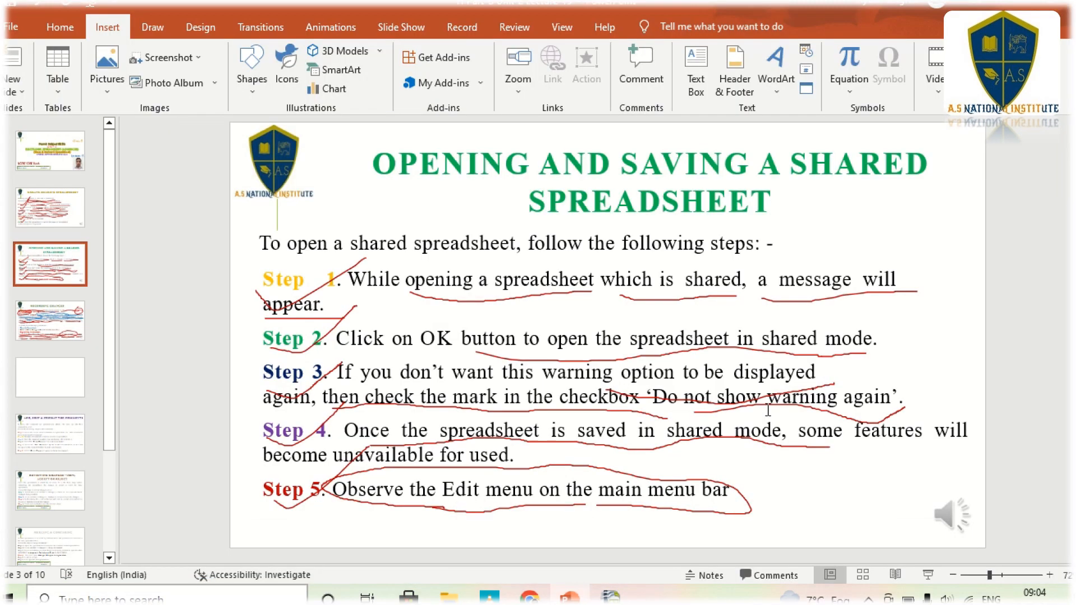
pyautogui.hotkey('alt', 'Tab')
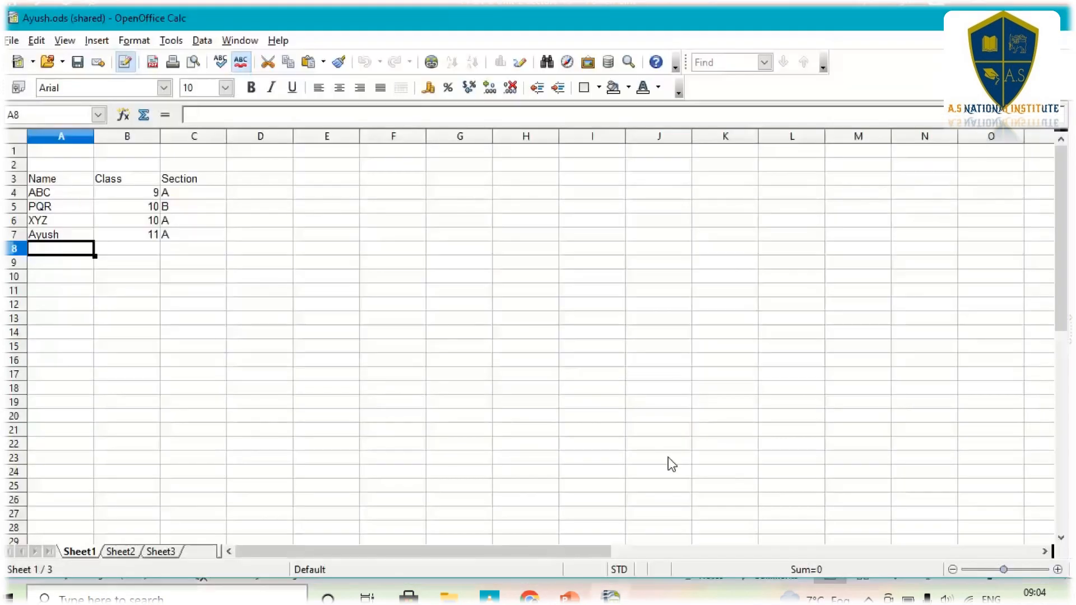
pyautogui.hotkey('alt', 'Tab')
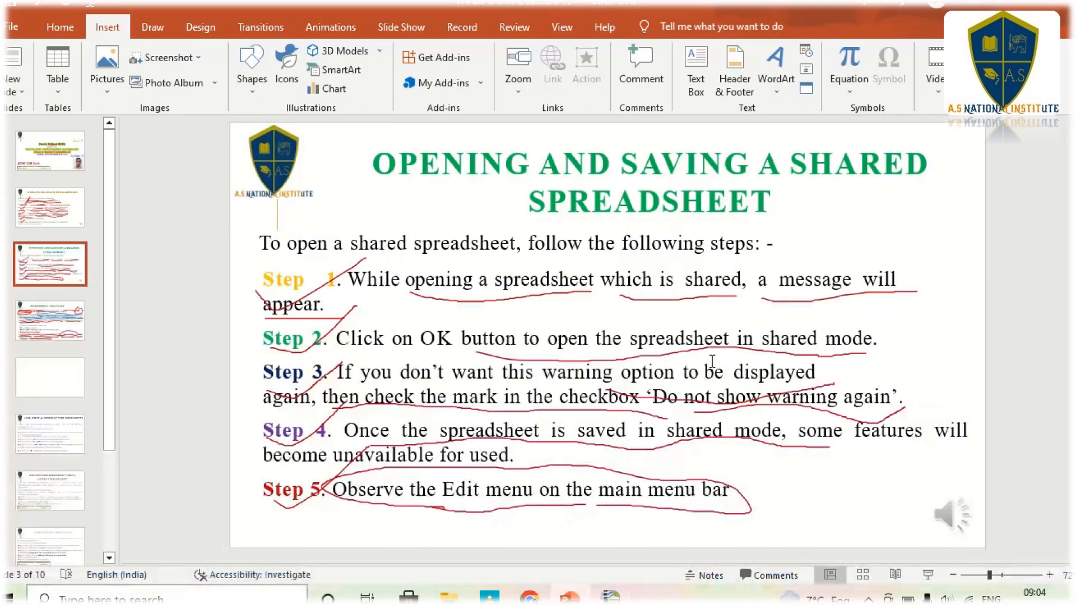
pyautogui.hotkey('alt', 'Tab')
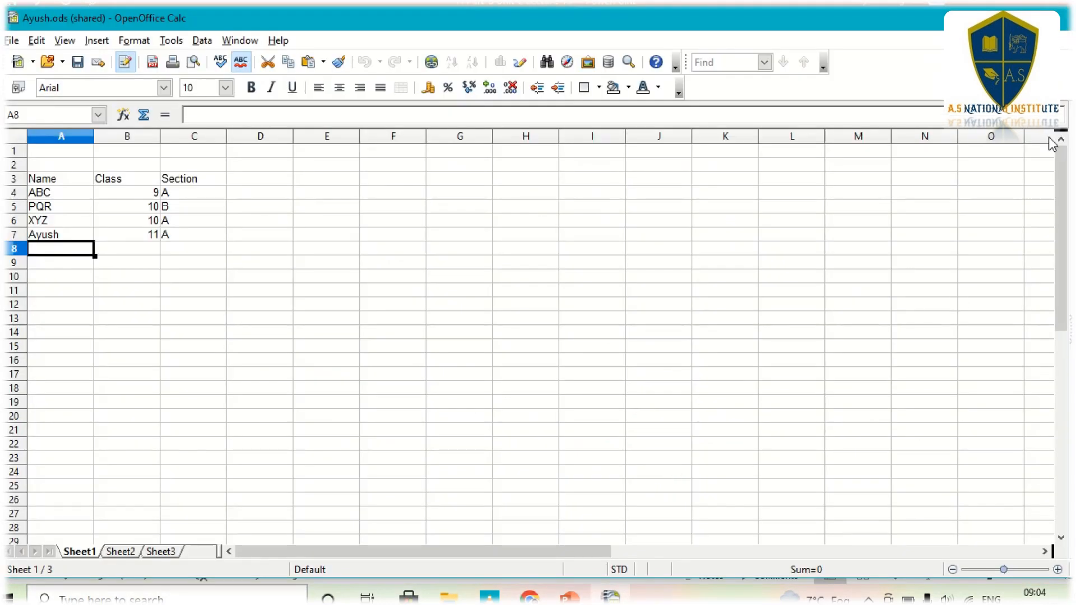
# Maximize the spreadsheet window and examine which Edit and View commands are available in shared mode
pyautogui.click(1050, 18)
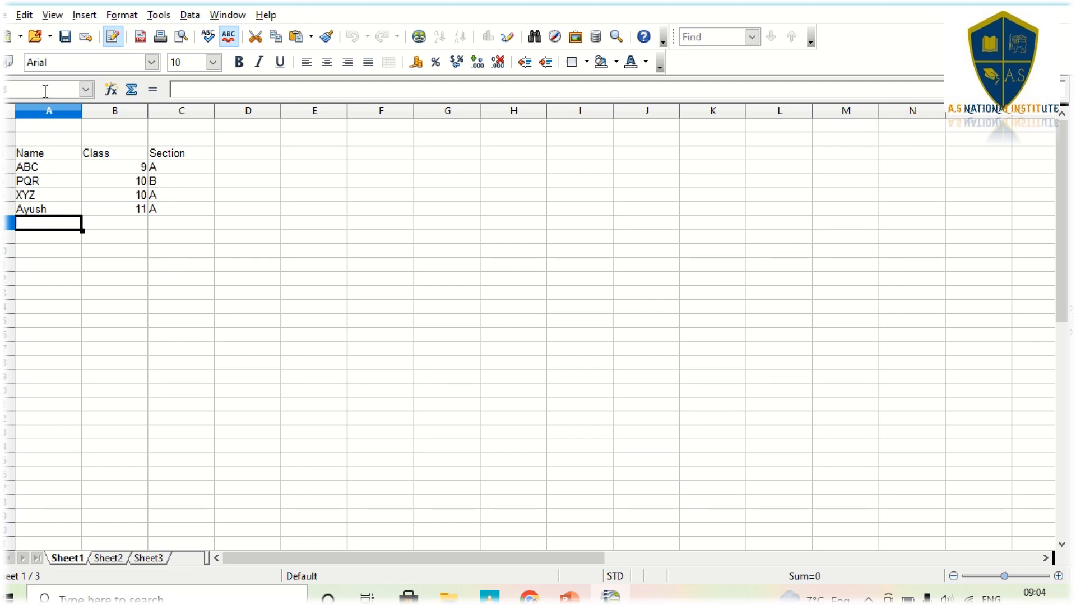
pyautogui.click(25, 16)
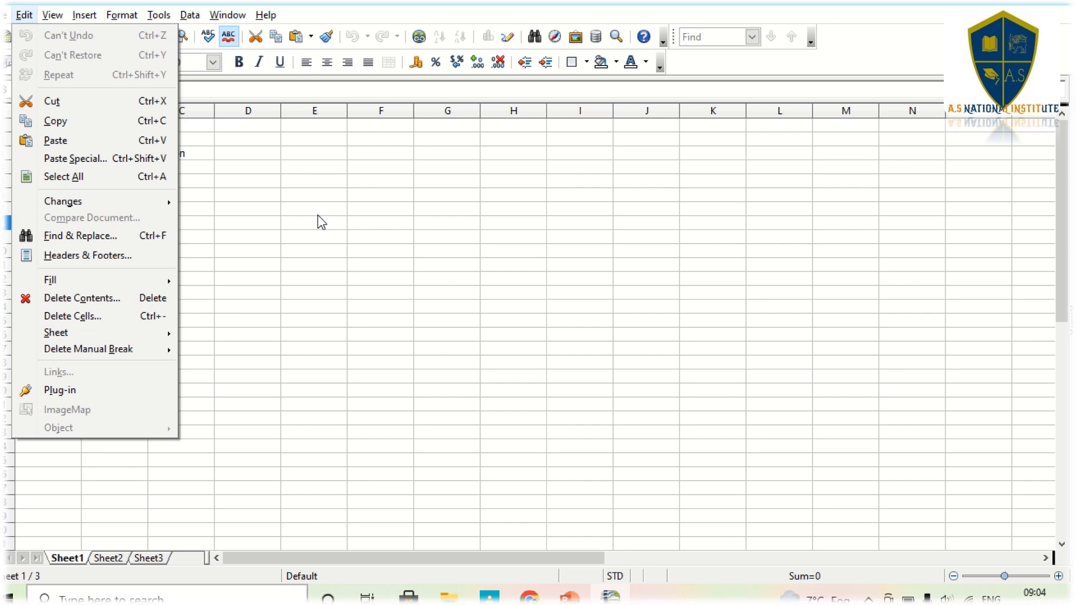
pyautogui.press('Escape')
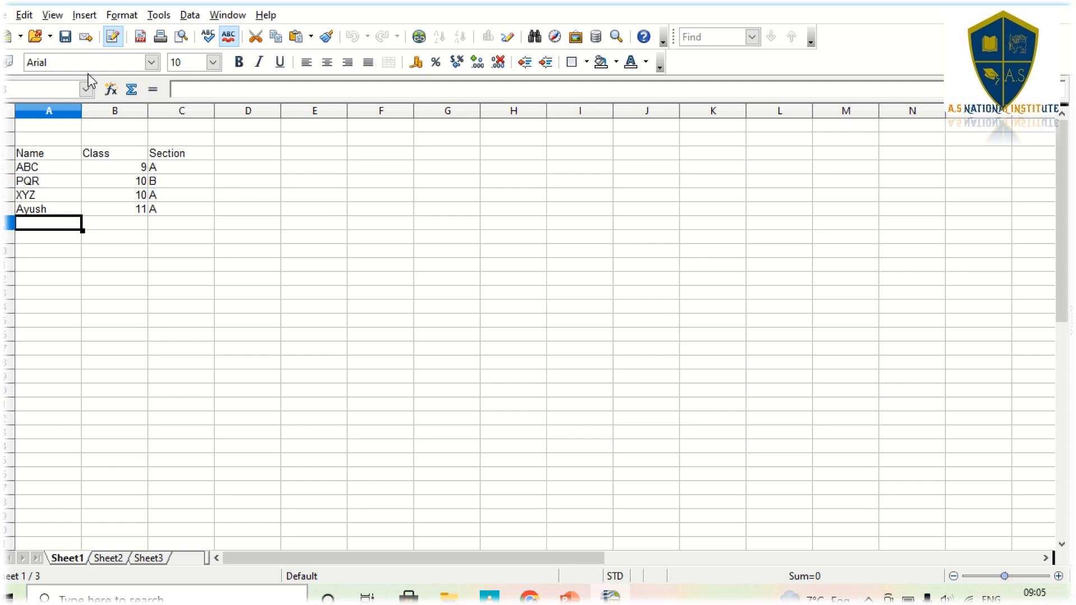
pyautogui.click(52, 15)
pyautogui.click(368, 325)
pyautogui.click(56, 18)
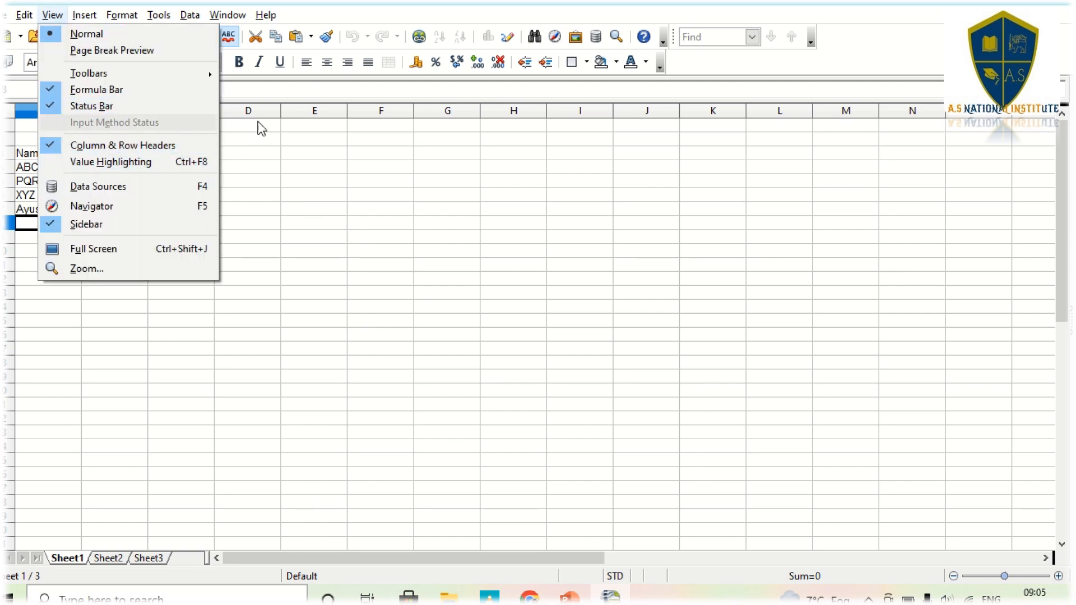
pyautogui.click(435, 214)
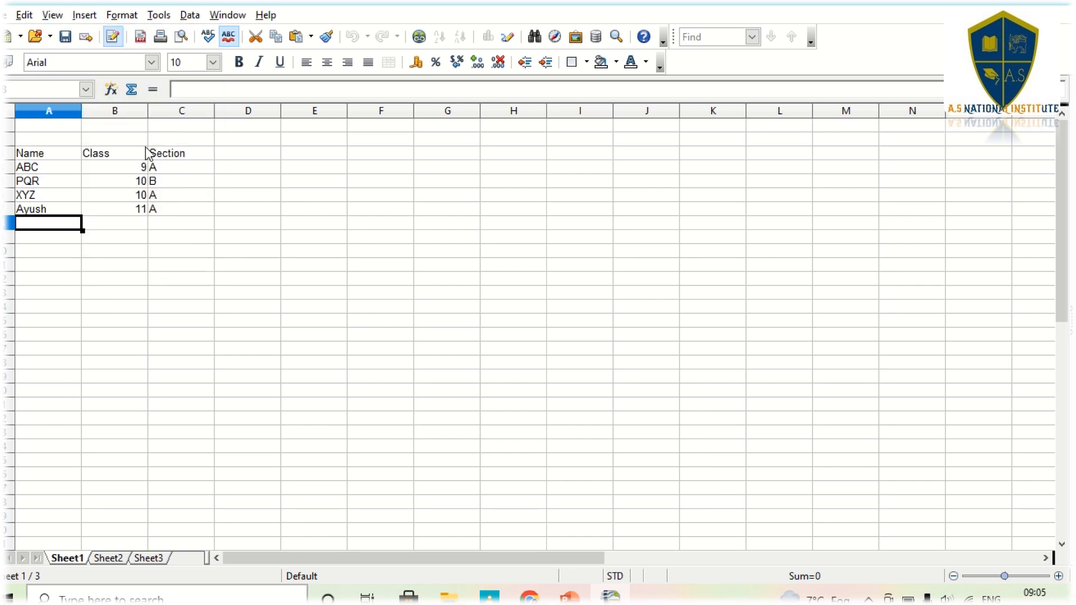
# Examine which Insert and Data commands are unavailable in shared mode
pyautogui.click(93, 18)
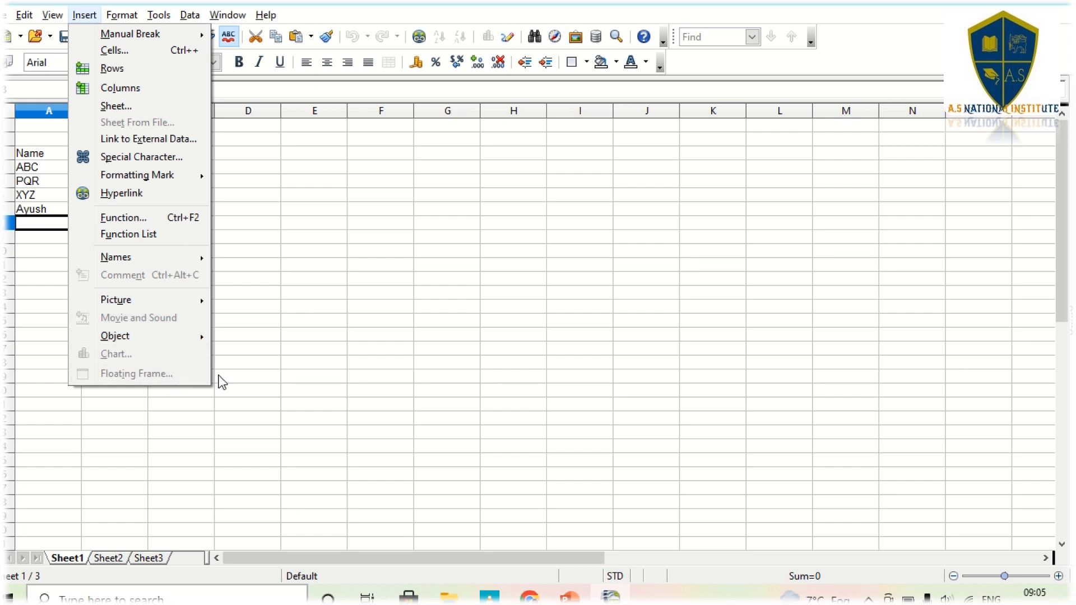
pyautogui.click(342, 321)
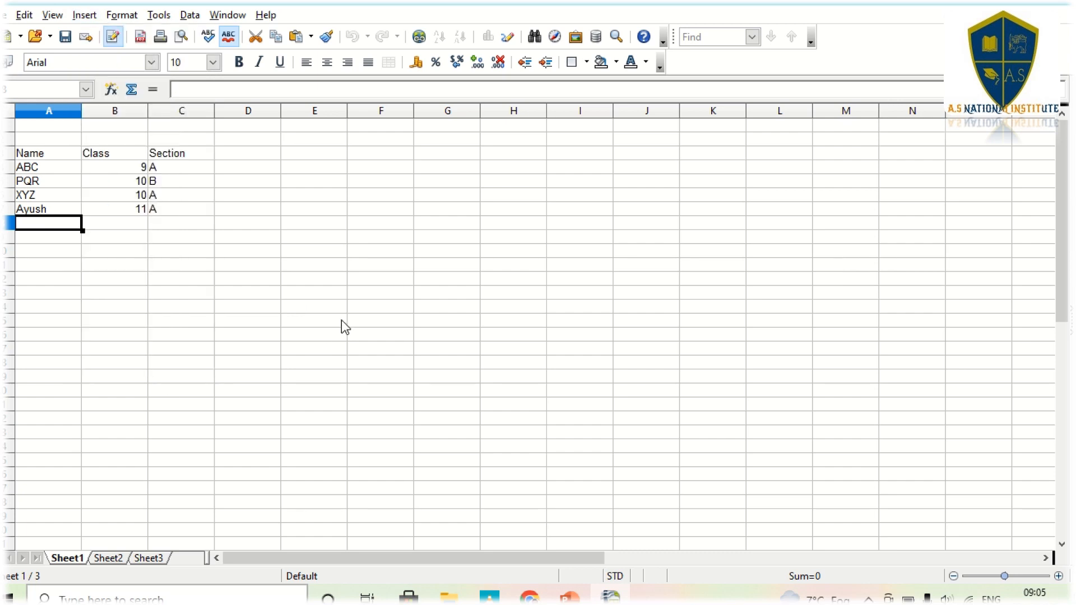
pyautogui.click(189, 15)
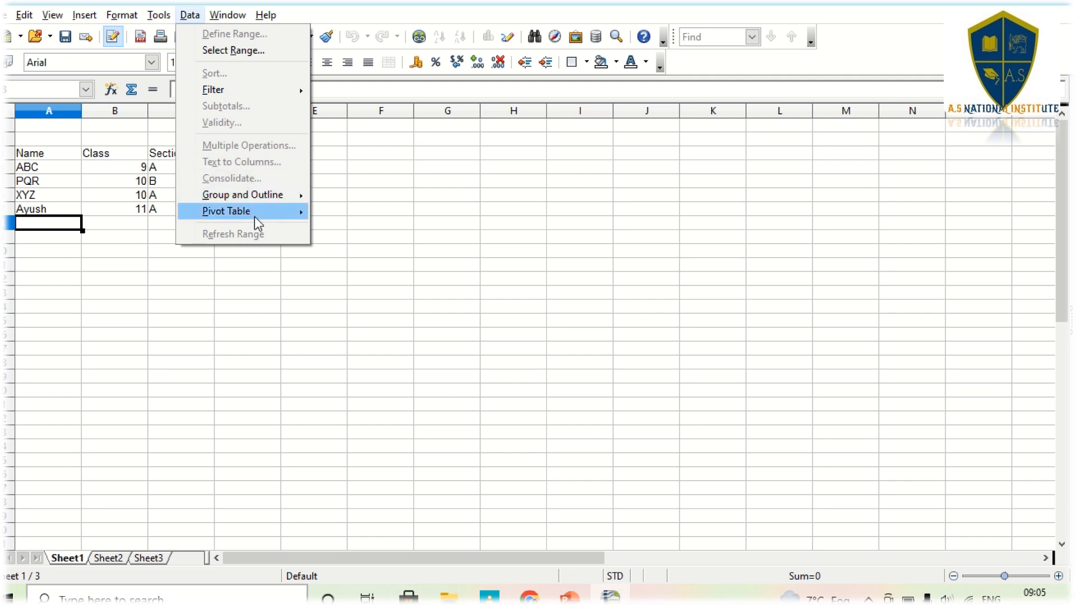
pyautogui.click(227, 261)
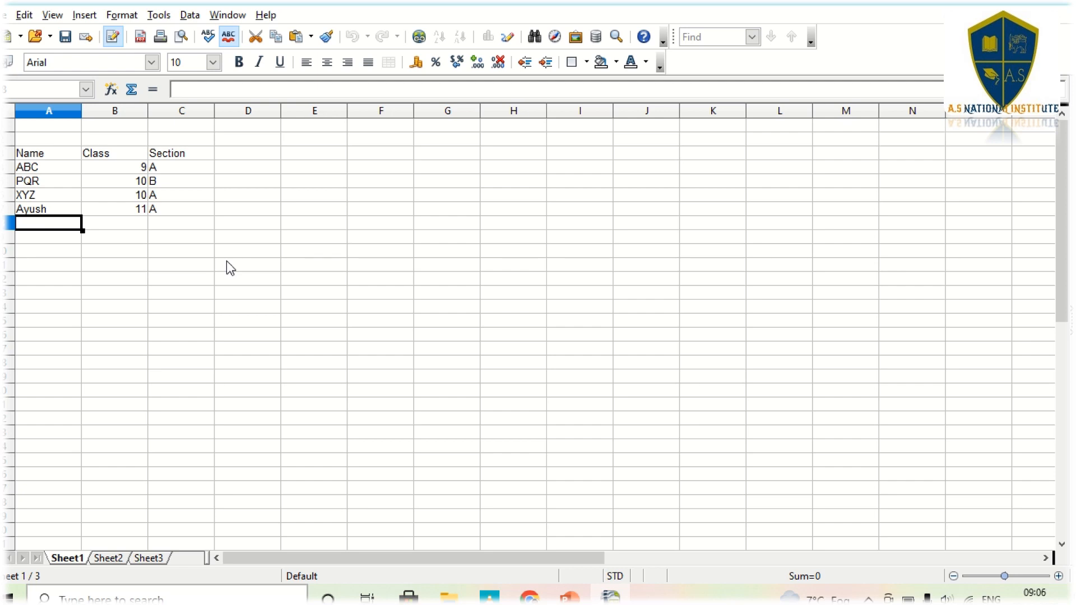
# Switch to PowerPoint, review the Create Sharing Spreadsheet slide against the spreadsheet, and go to the Recording Changes slide
pyautogui.hotkey('alt', 'Tab')
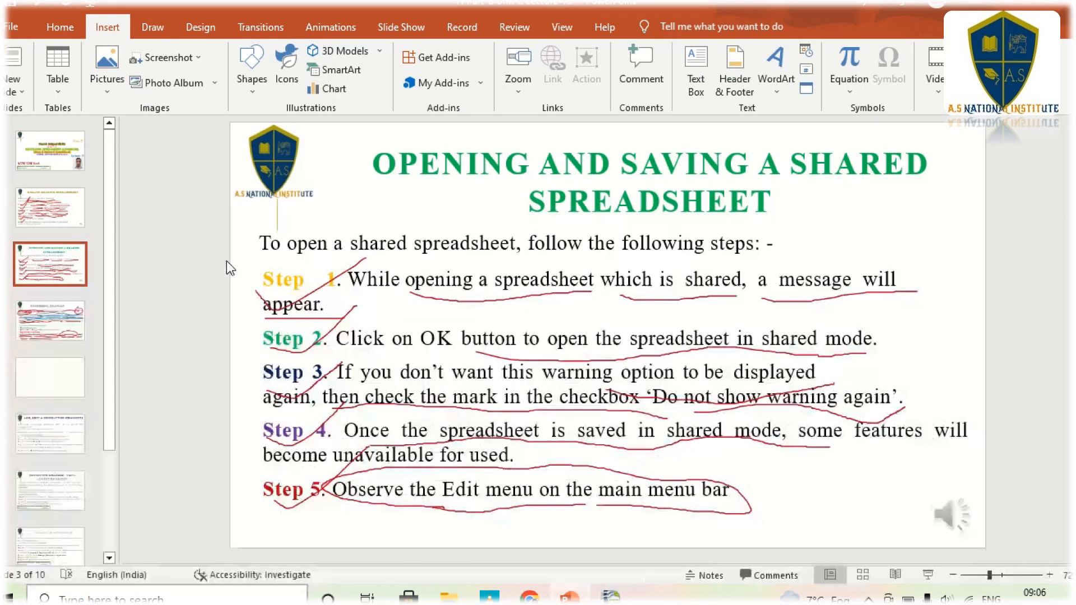
pyautogui.press('pageup')
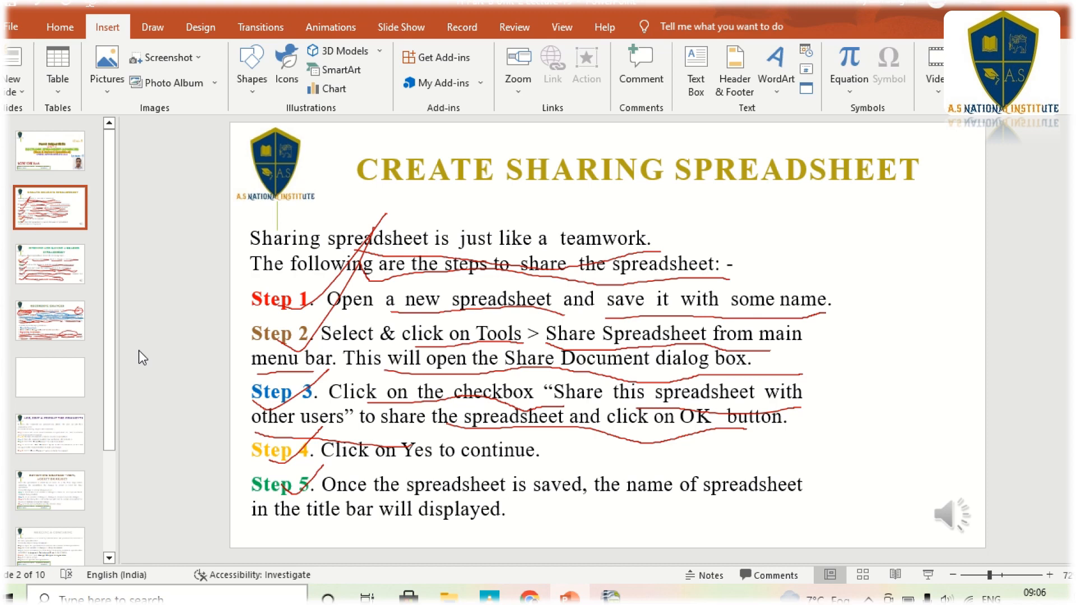
pyautogui.hotkey('alt', 'Tab')
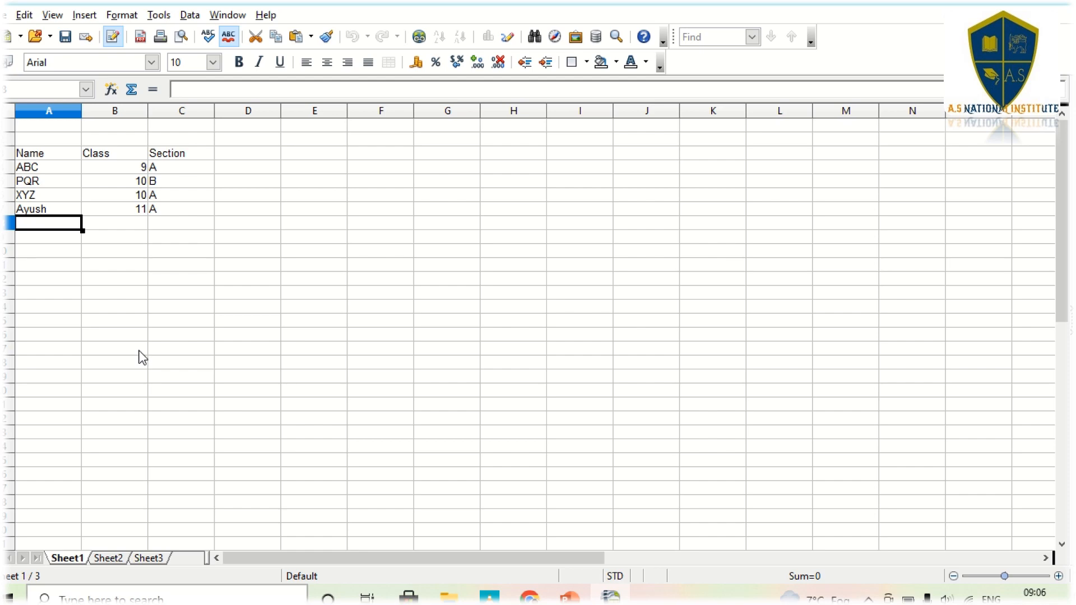
pyautogui.hotkey('alt', 'Tab')
pyautogui.scroll(-2, 143, 357)
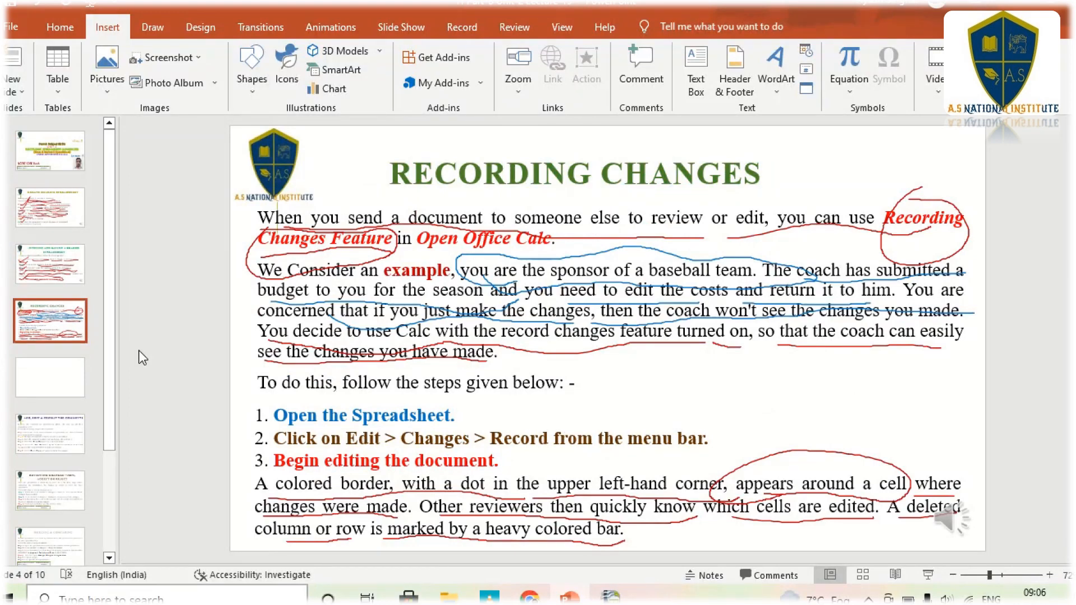
# Close the shared spreadsheet and reopen it from the refreshed desktop
pyautogui.hotkey('alt', 'Tab')
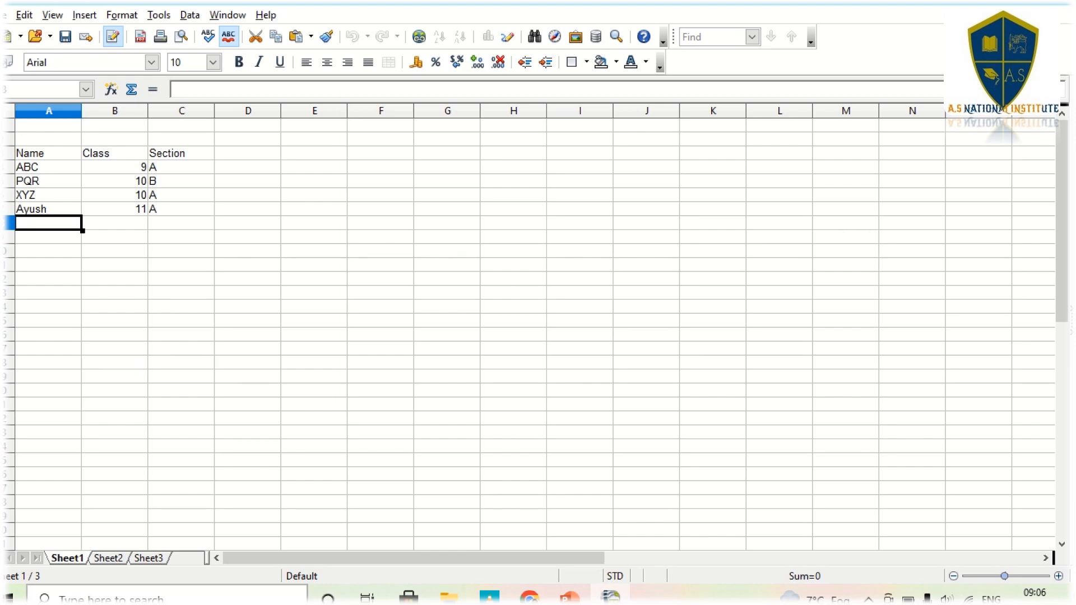
pyautogui.hotkey('alt', 'Tab')
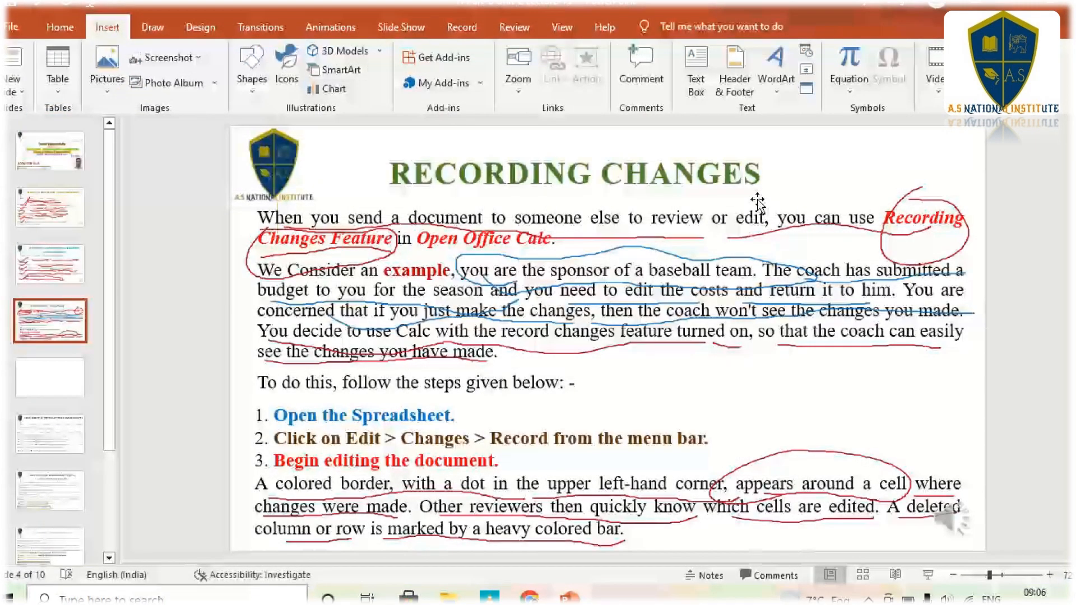
pyautogui.press('super+d')
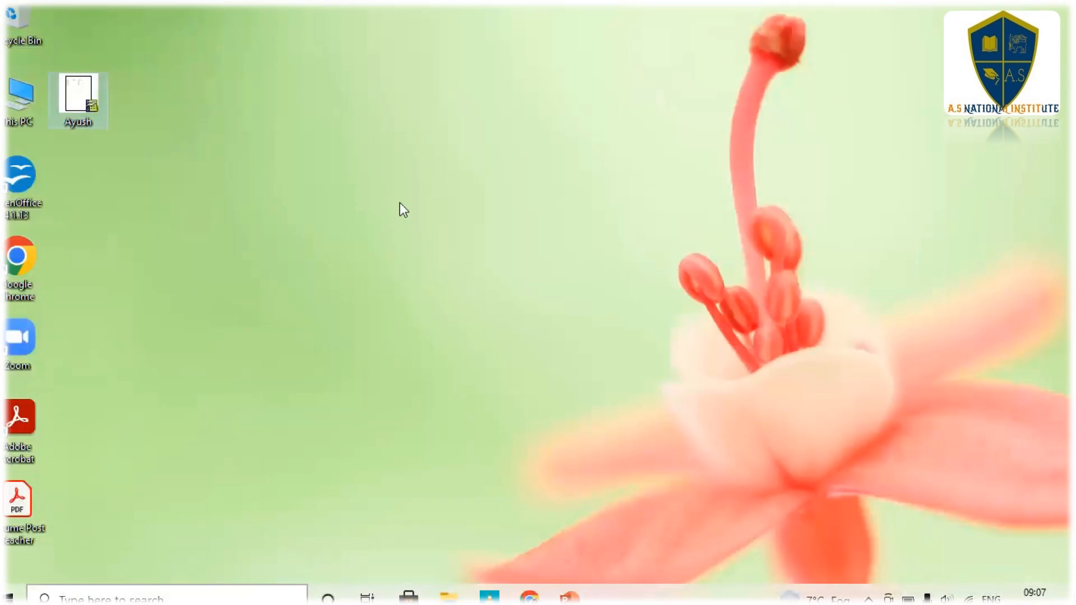
pyautogui.rightClick(338, 180)
pyautogui.click(390, 229)
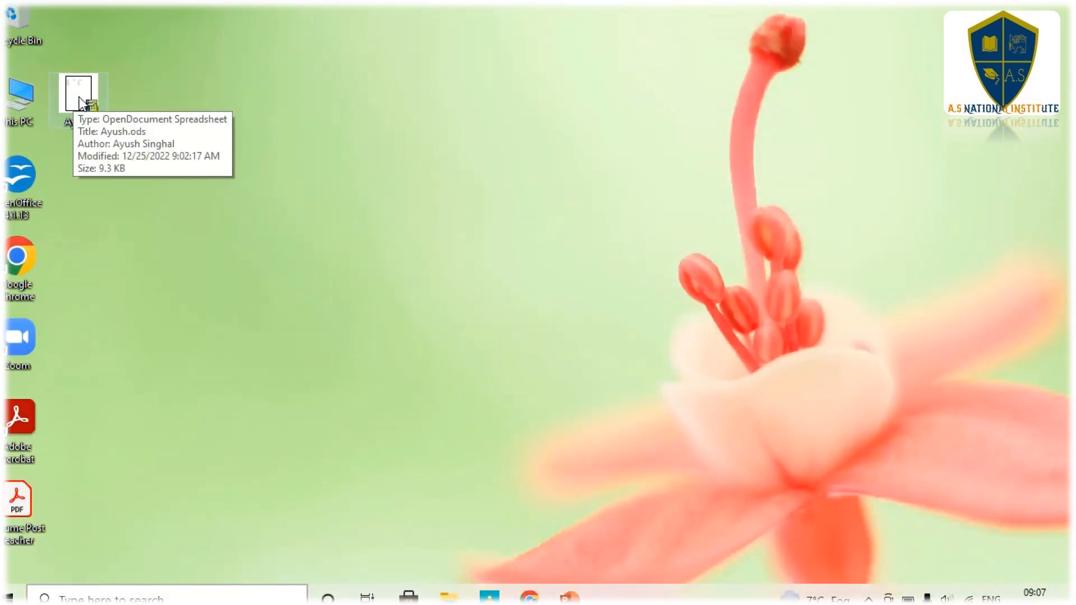
pyautogui.doubleClick(80, 101)
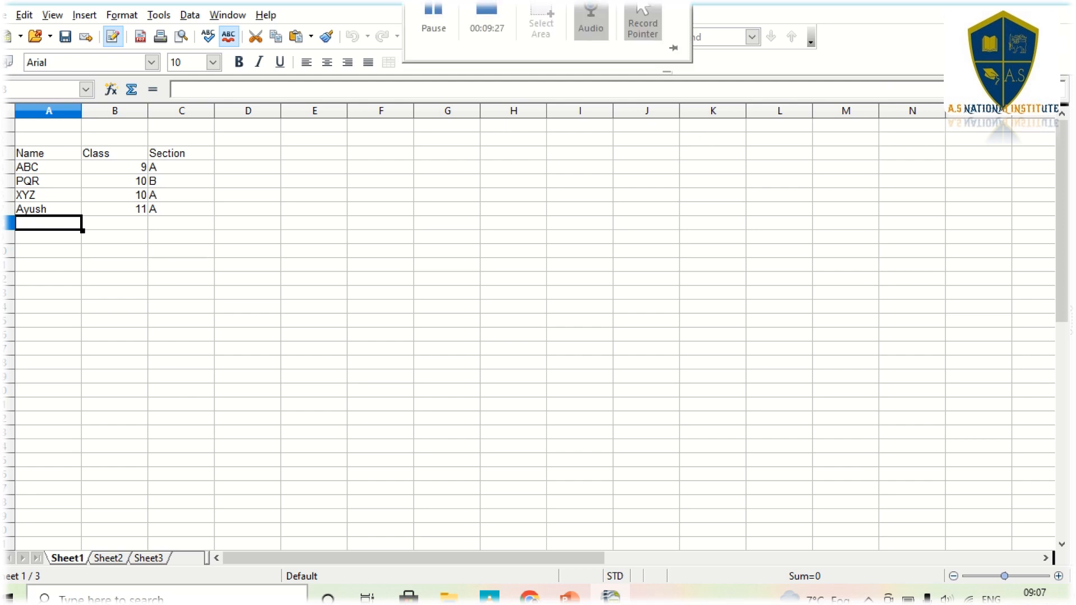
# Close the reopened spreadsheet and select its file on the desktop
pyautogui.click(1060, 2)
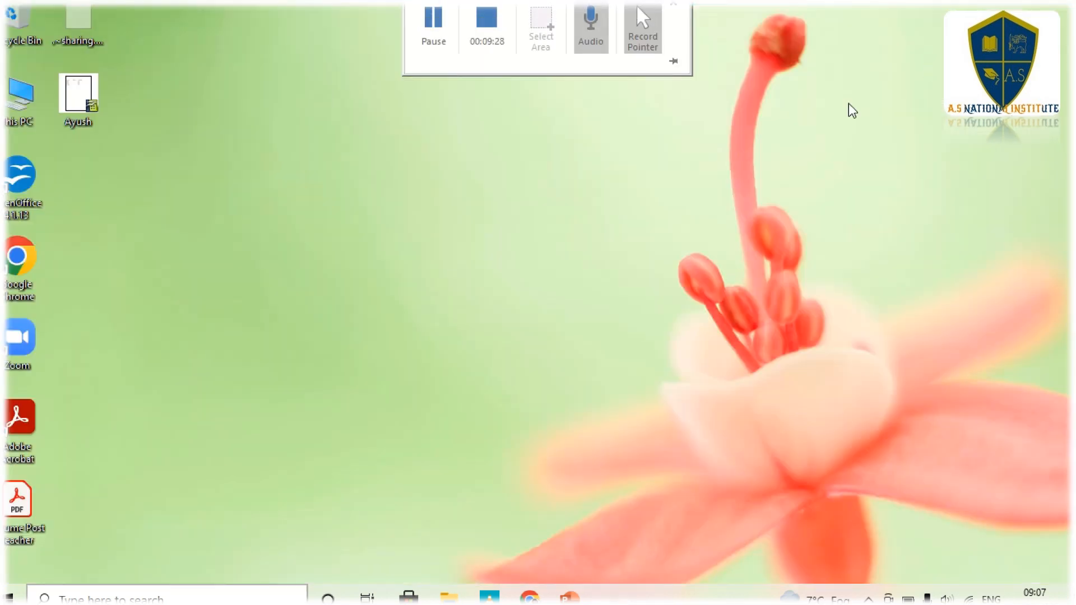
pyautogui.click(98, 114)
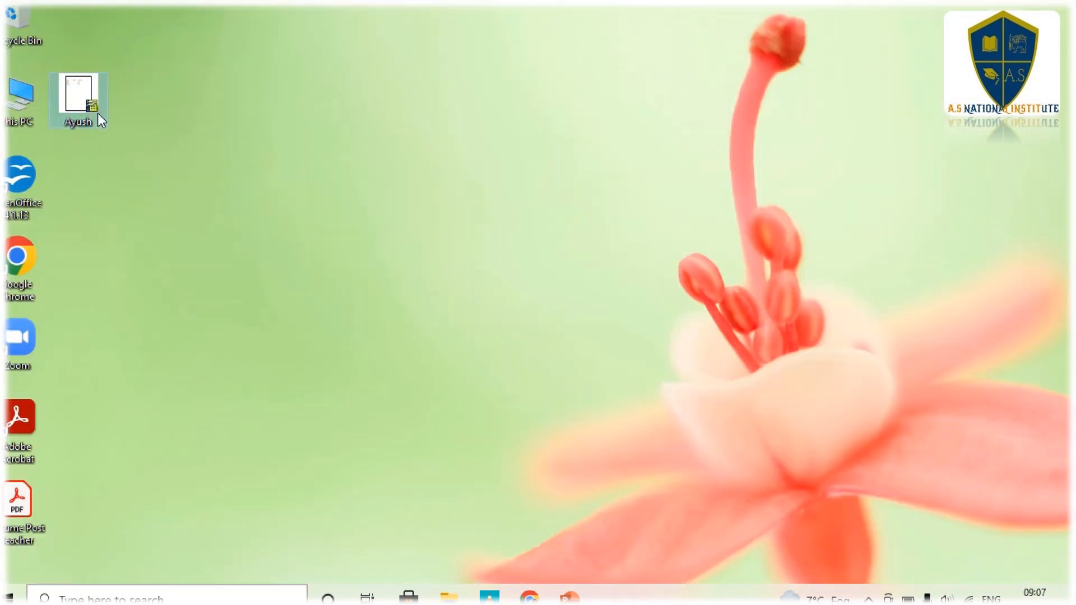
# Permanently delete the selected spreadsheet file from the desktop and refresh the desktop
pyautogui.hotkey('shift', 'Delete')
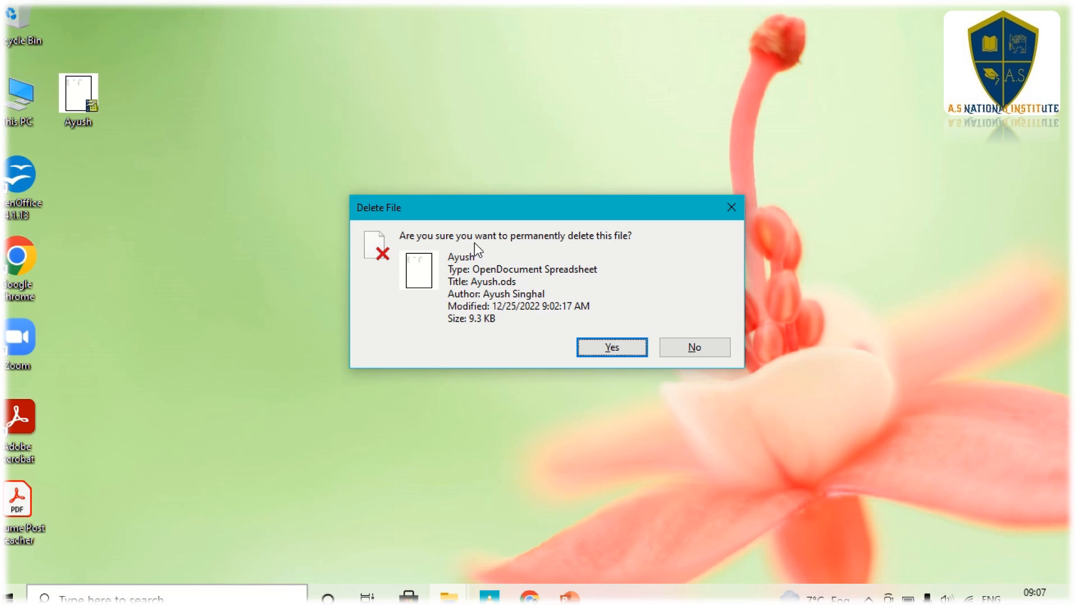
pyautogui.click(593, 346)
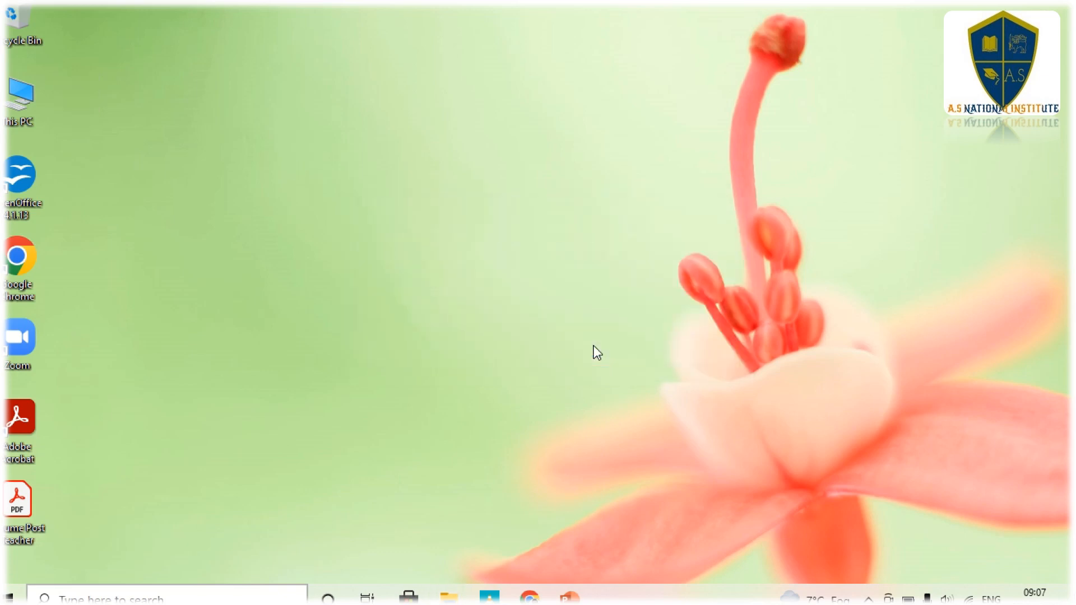
pyautogui.rightClick(387, 264)
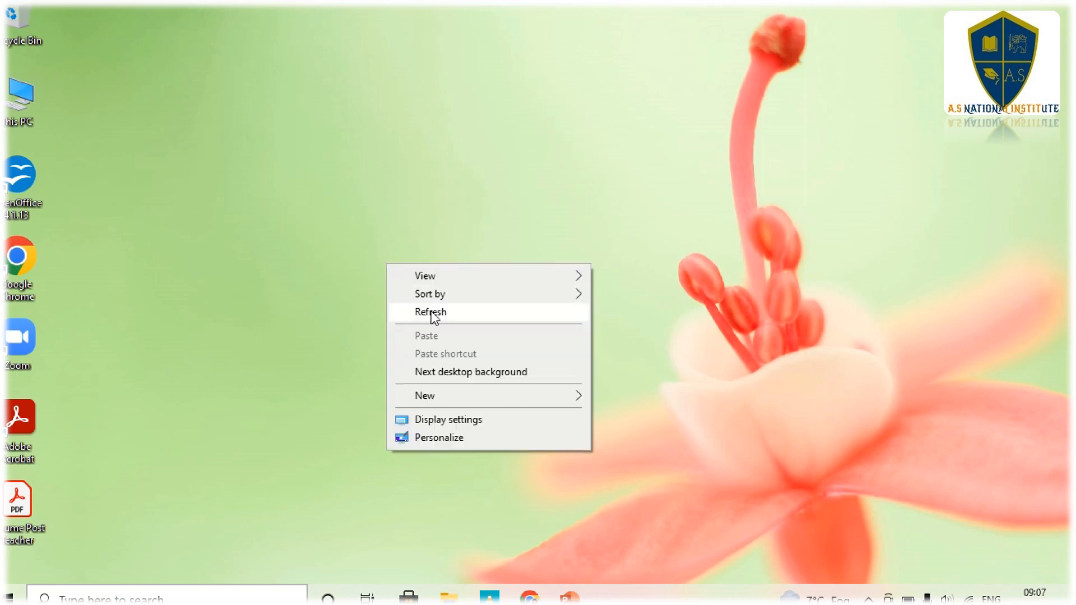
pyautogui.click(462, 310)
# Create a new OpenOffice spreadsheet with the headers Name, Class and Budget ValueCost in A2:C2, and widen column C to fit its header
pyautogui.doubleClick(28, 178)
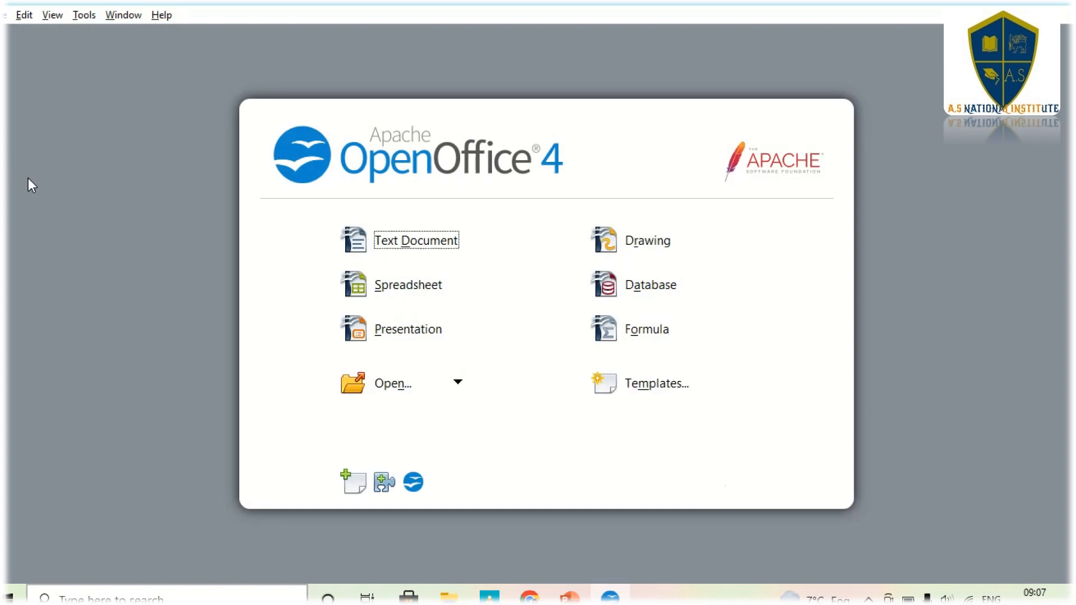
pyautogui.click(408, 284)
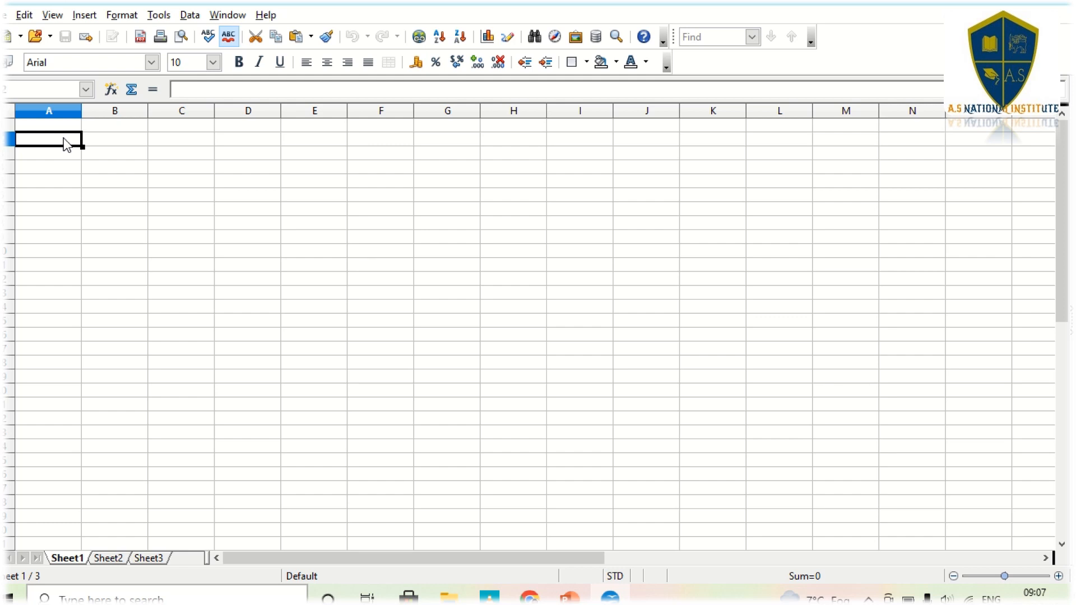
pyautogui.write('Name')
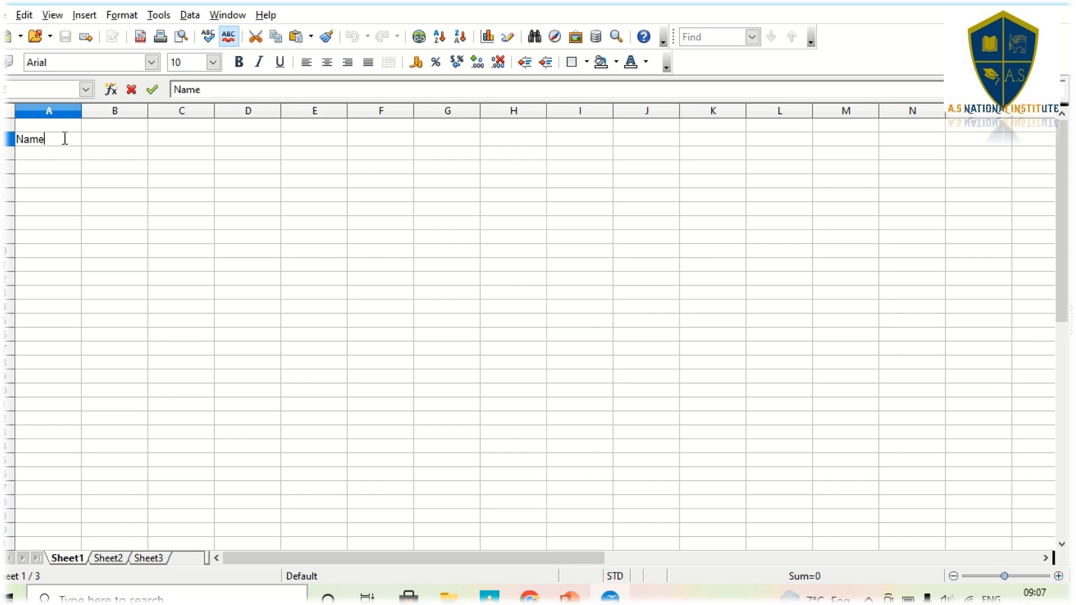
pyautogui.press('Tab')
pyautogui.write('Class')
pyautogui.press('Tab')
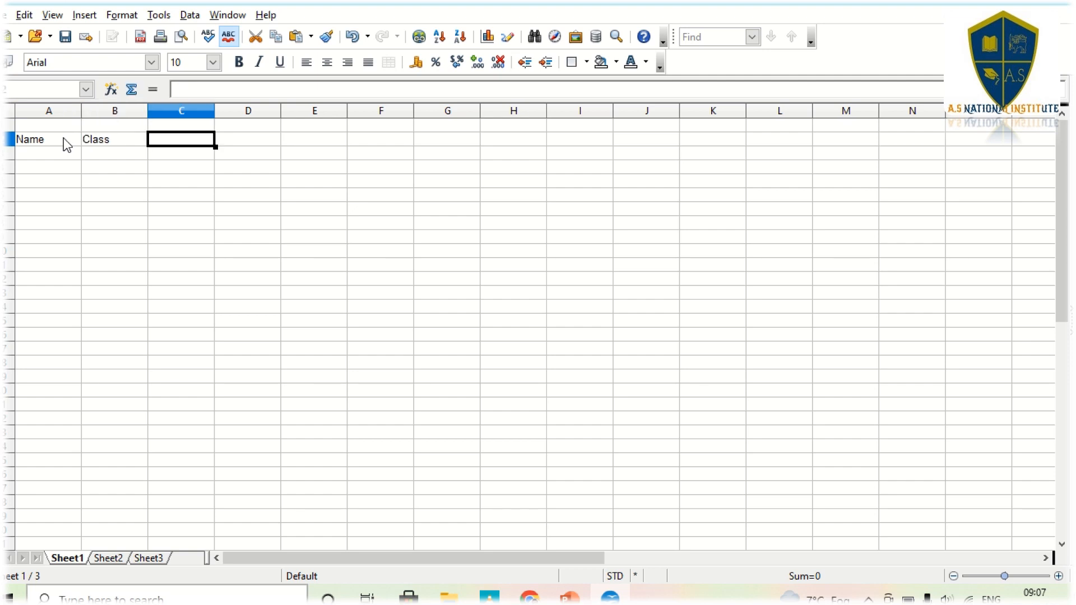
pyautogui.write('Bu')
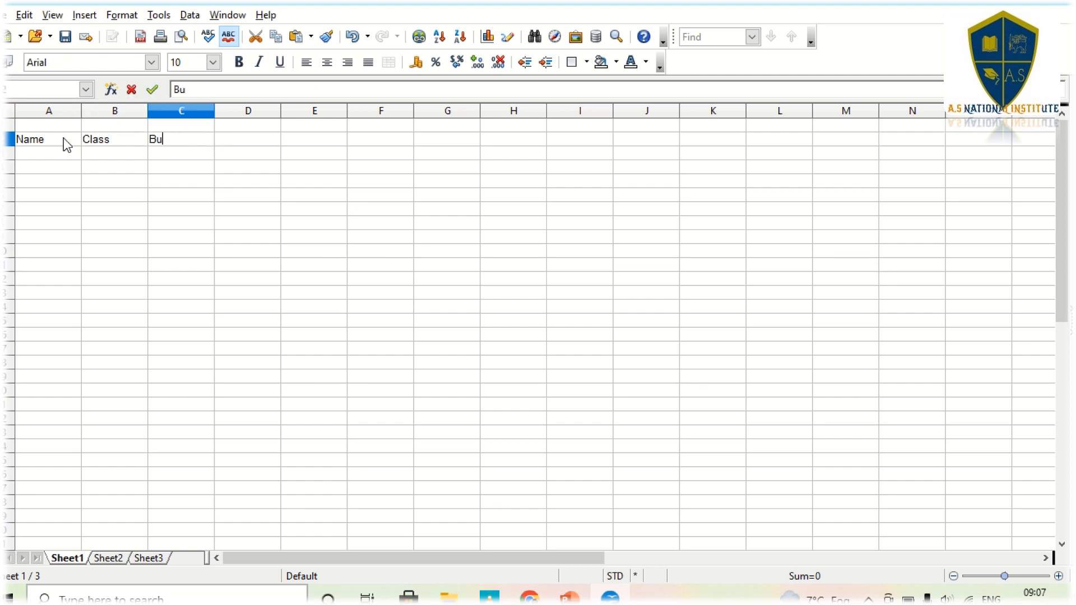
pyautogui.write('dget ValueCost')
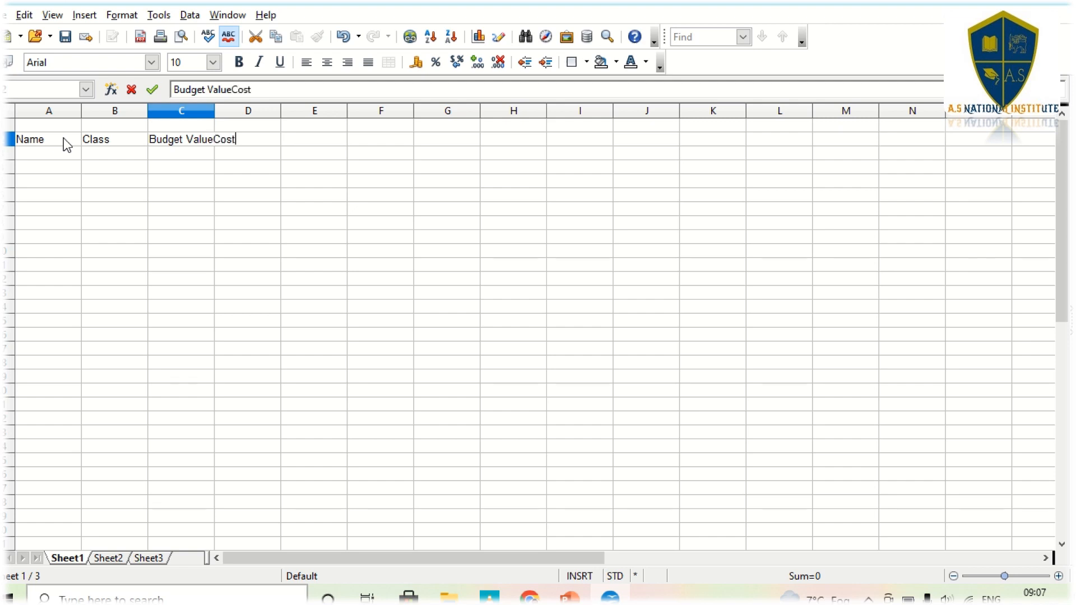
pyautogui.press('Return')
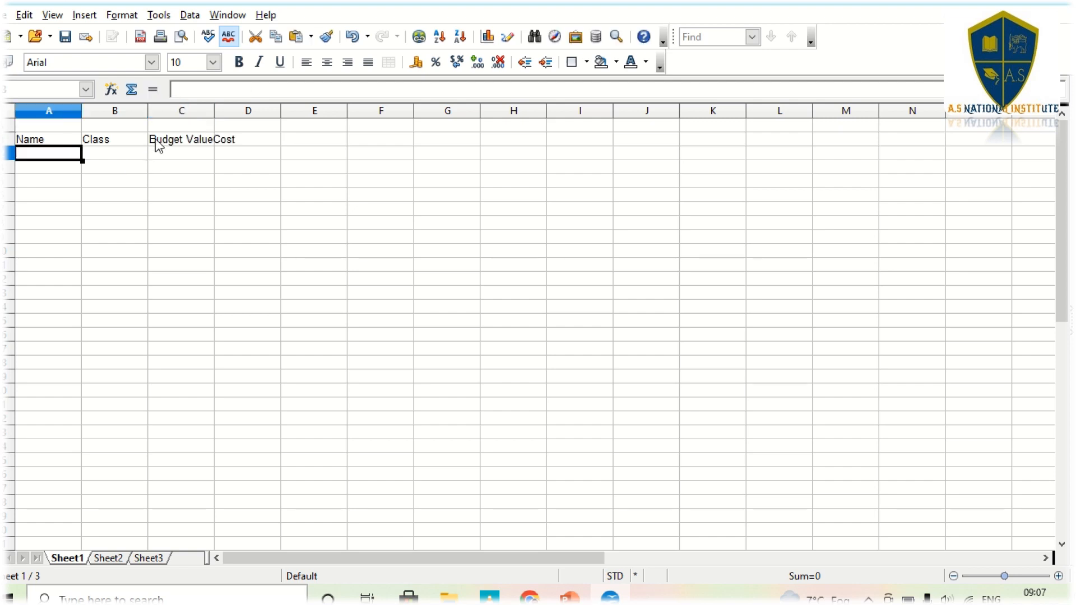
pyautogui.moveTo(216, 109); pyautogui.dragTo(279, 110)
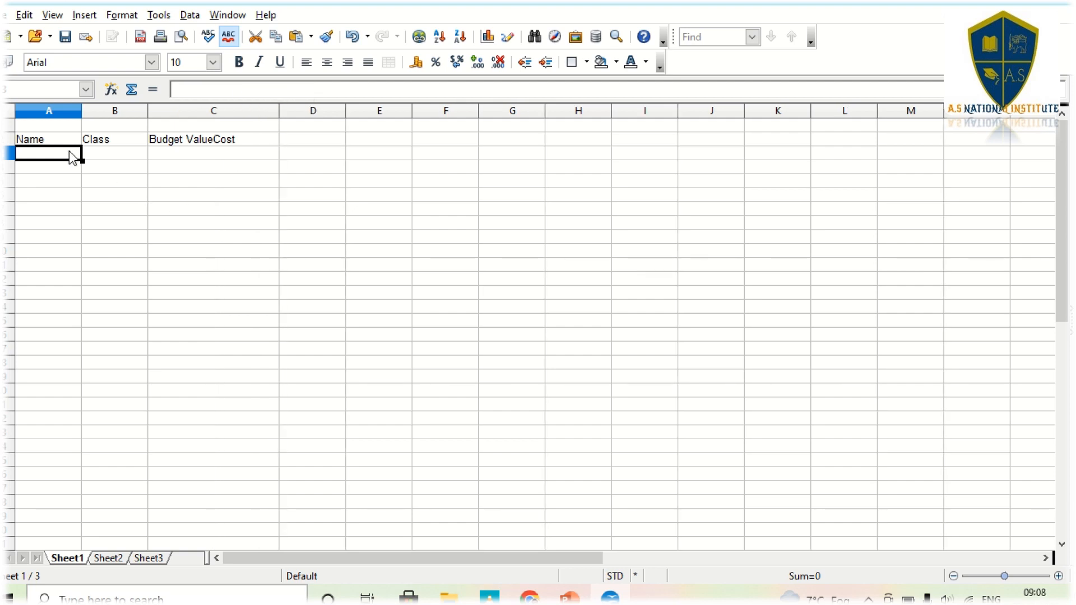
# Fill row 3 with the name ABC, class 10 and budget value 85000
pyautogui.write('ABC')
pyautogui.press('Tab')
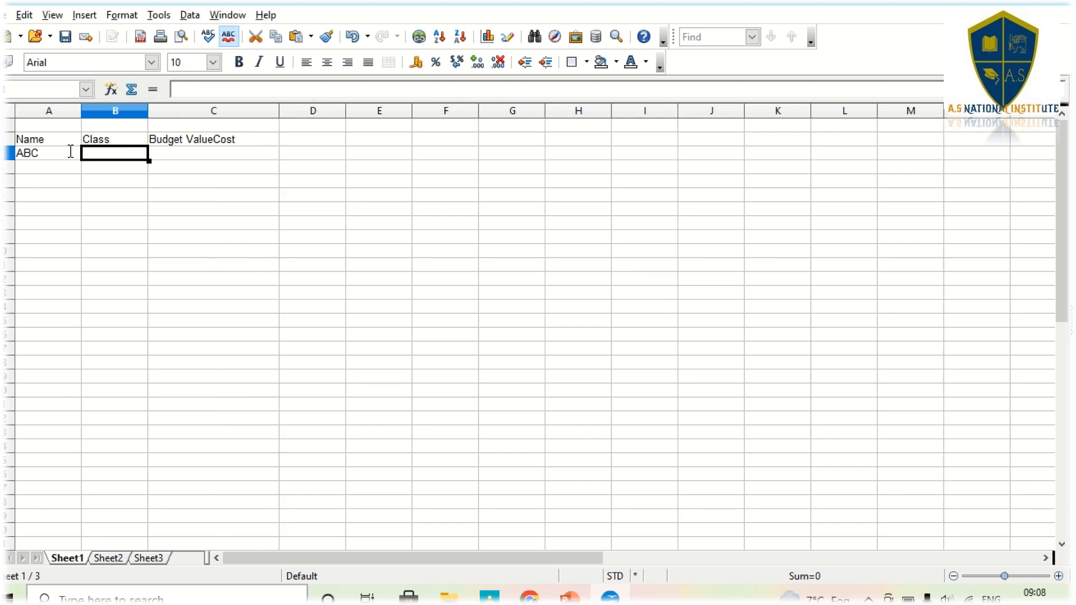
pyautogui.write('10')
pyautogui.press('Tab')
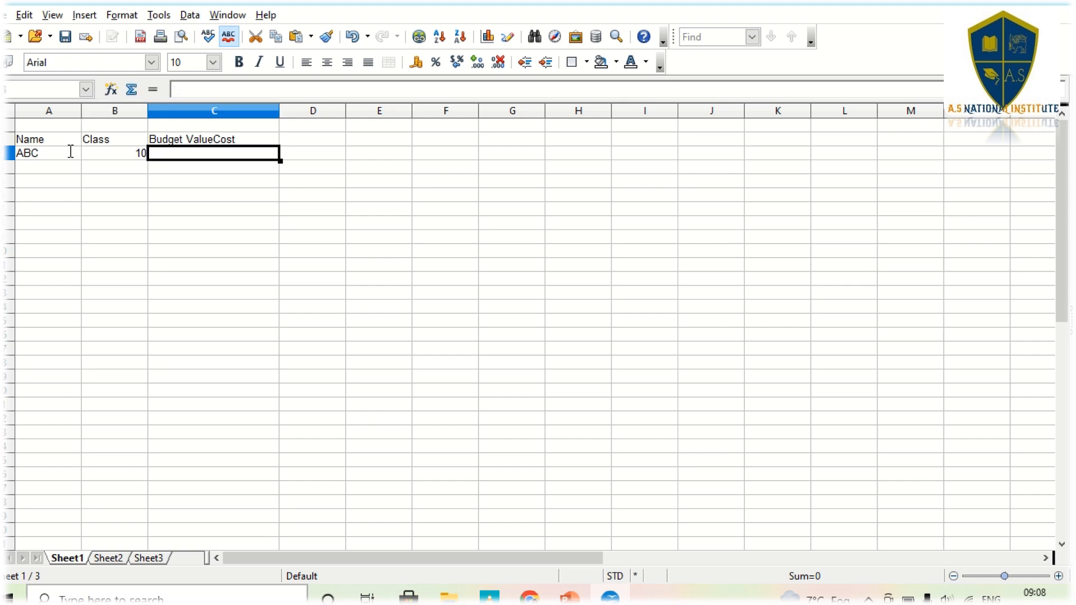
pyautogui.write('85000')
pyautogui.press('Return')
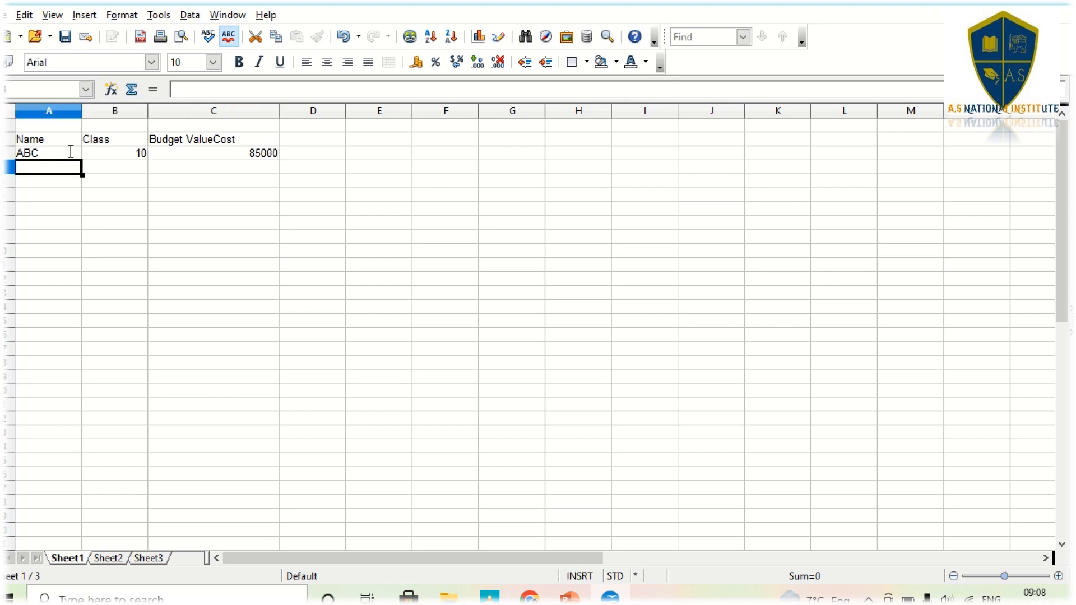
# Fill row 4 with the name PQR, class 11 and budget value 45000
pyautogui.write('PQR')
pyautogui.press('Tab')
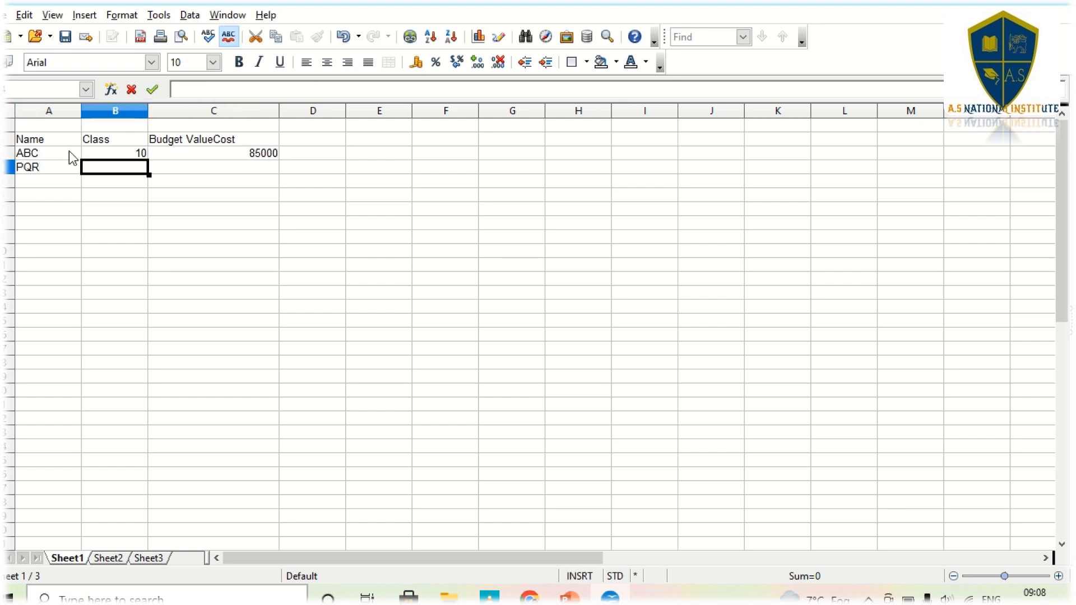
pyautogui.write('11')
pyautogui.press('Tab')
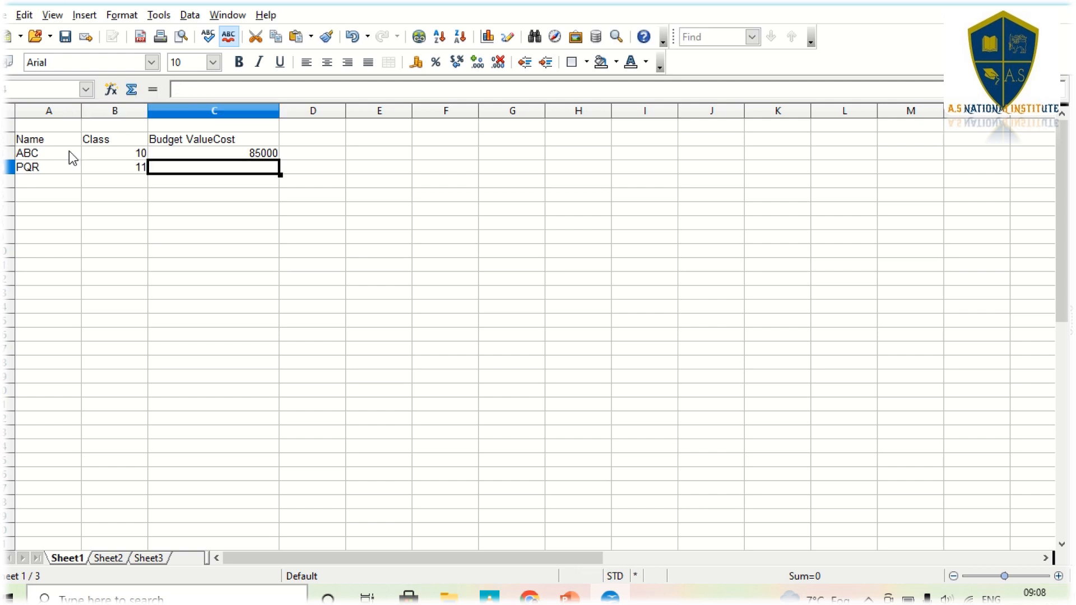
pyautogui.write('45000')
pyautogui.press('Return')
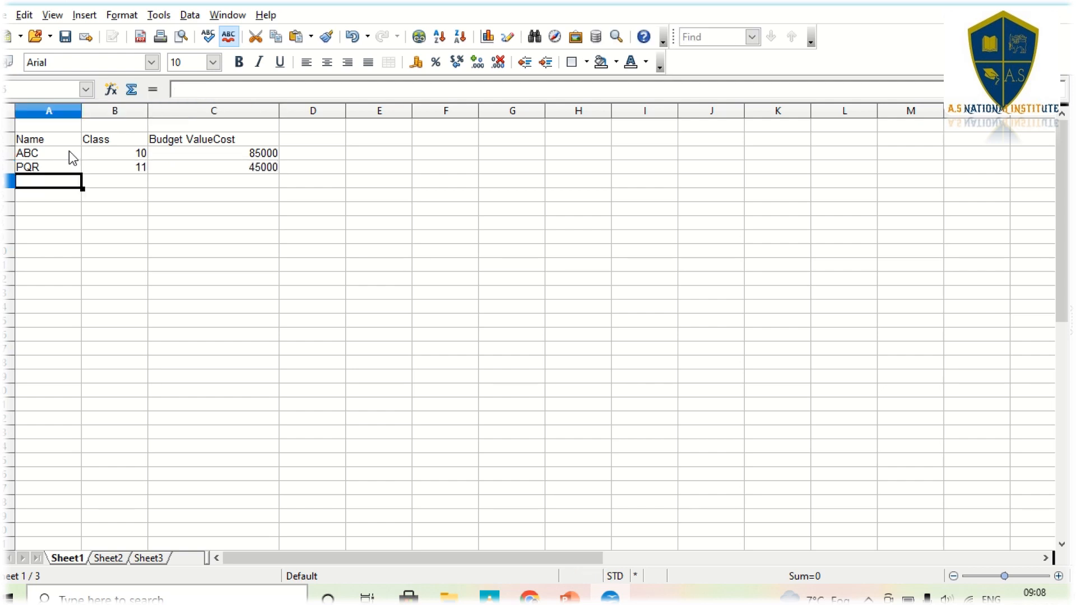
# Fill row 5 with the name XYZ, class 10 and budget value 25000
pyautogui.write('XYZ')
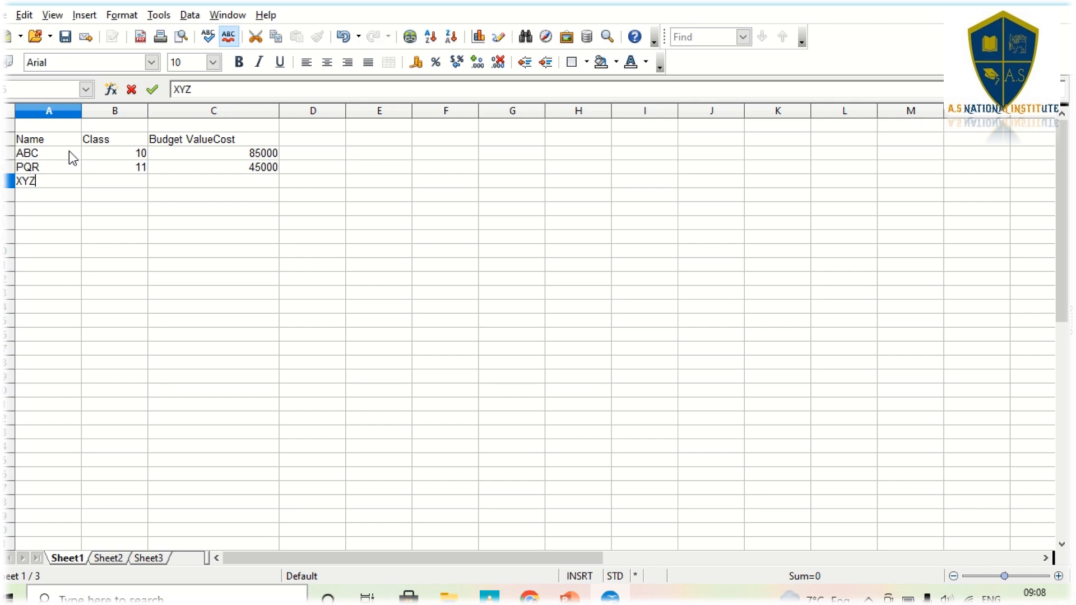
pyautogui.press('Tab')
pyautogui.write('10')
pyautogui.press('Tab')
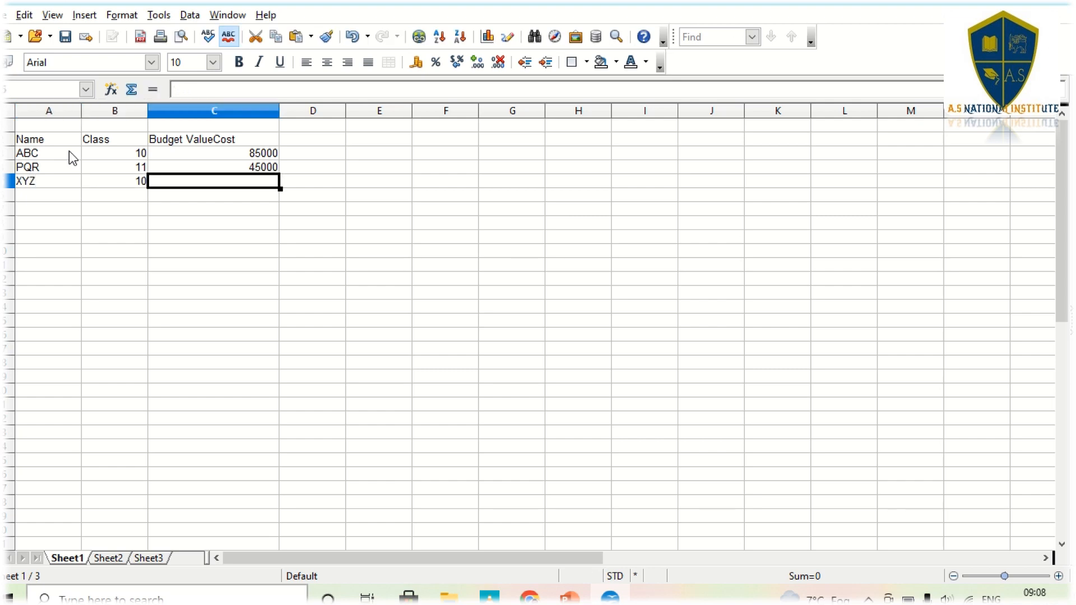
pyautogui.write('25000')
pyautogui.press('Return')
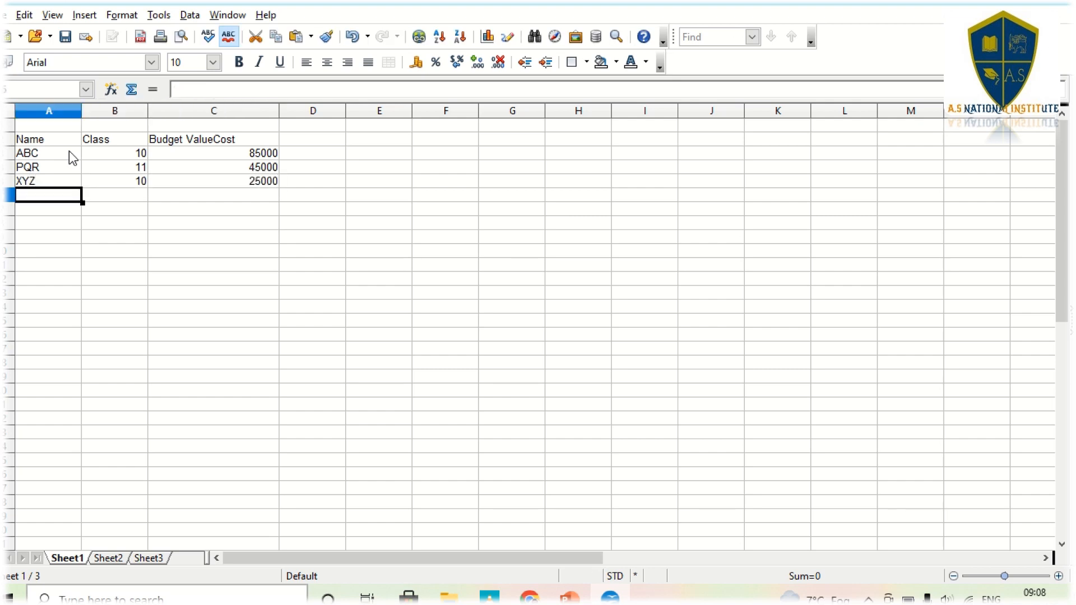
# Fill row 6 with a student's first name, class 9 and budget value 15000
pyautogui.write('Ayush')
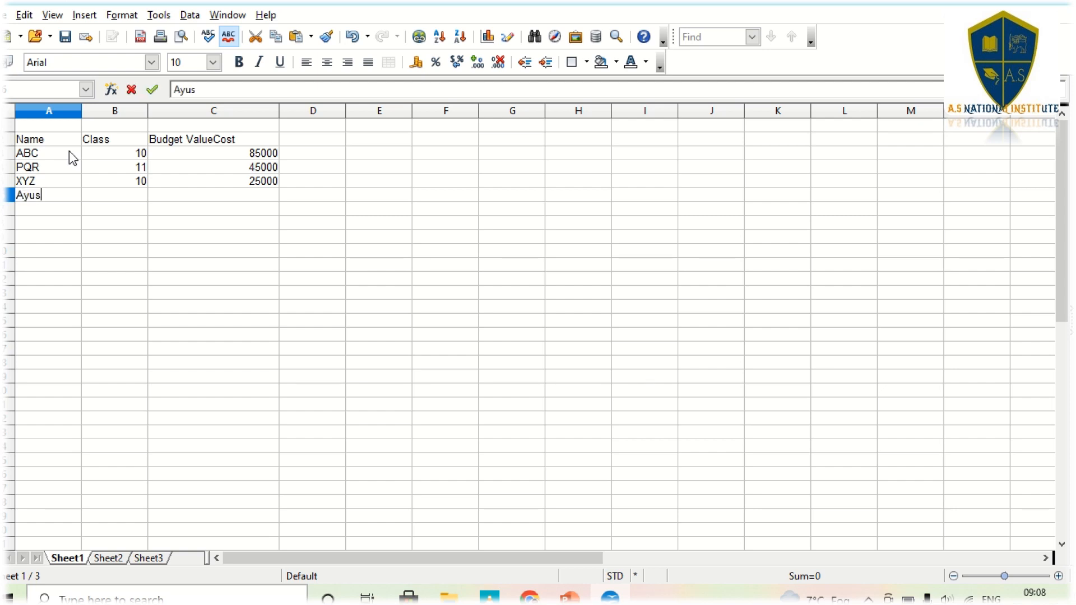
pyautogui.press('Tab')
pyautogui.write('9')
pyautogui.press('Tab')
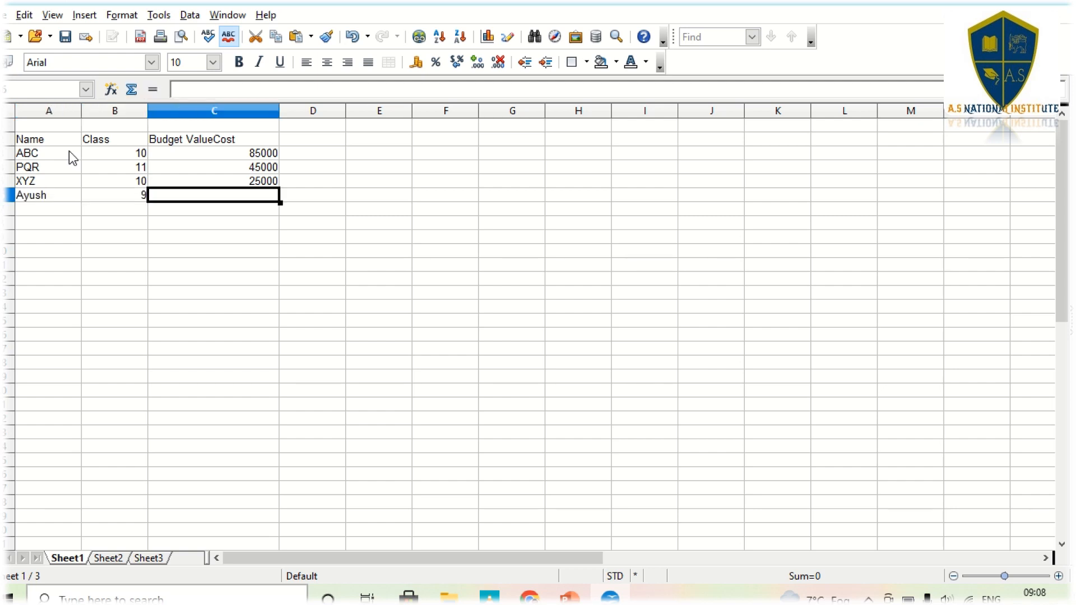
pyautogui.write('15000')
pyautogui.press('Return')
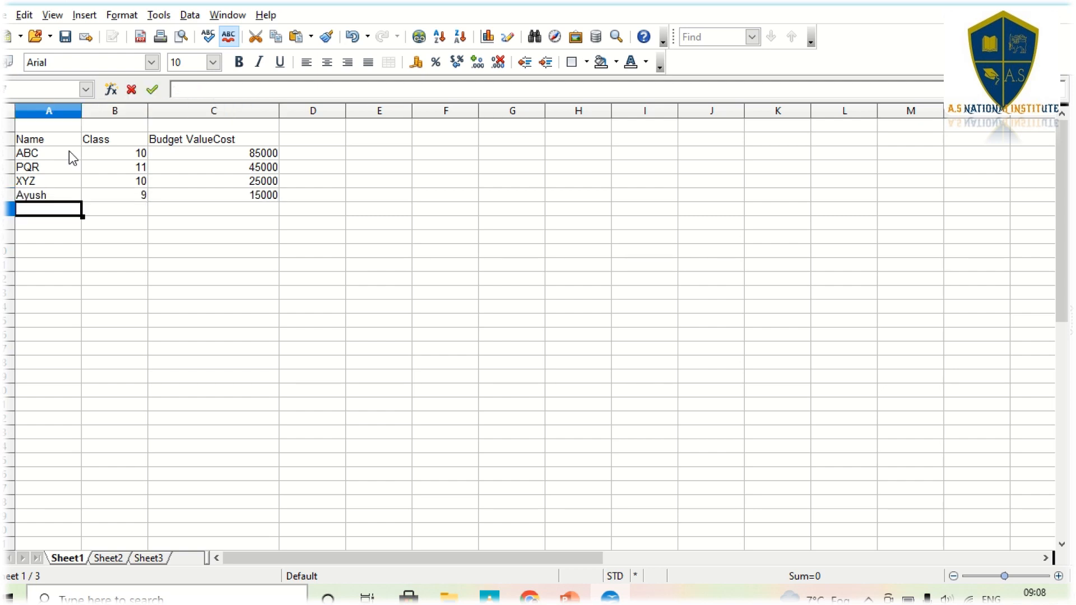
# Fill row 7 with a student's first name, class 10 and budget value 140000
pyautogui.write('Sonia')
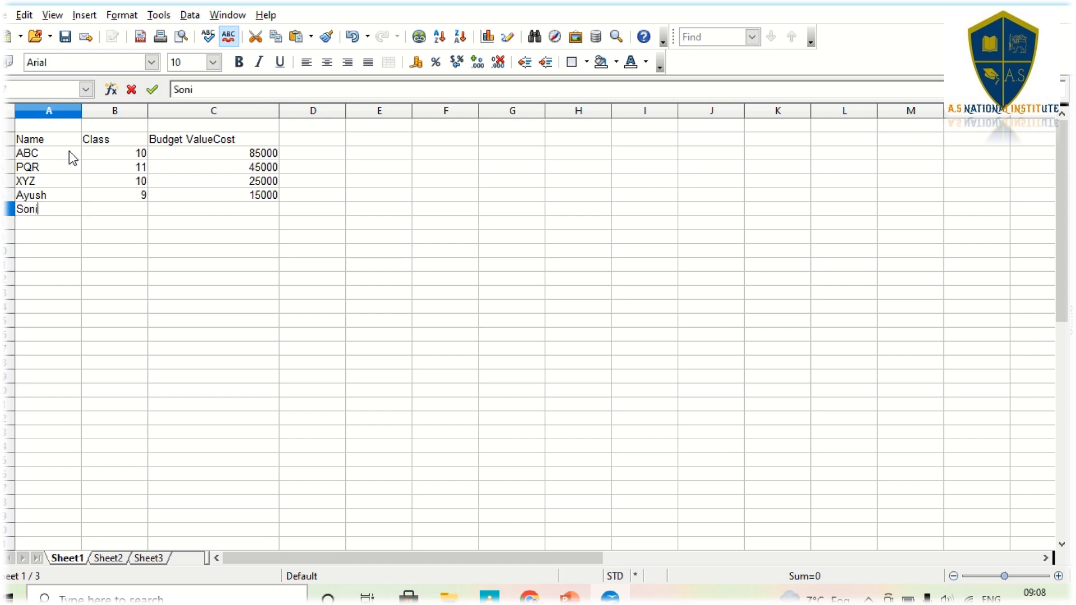
pyautogui.press('Tab')
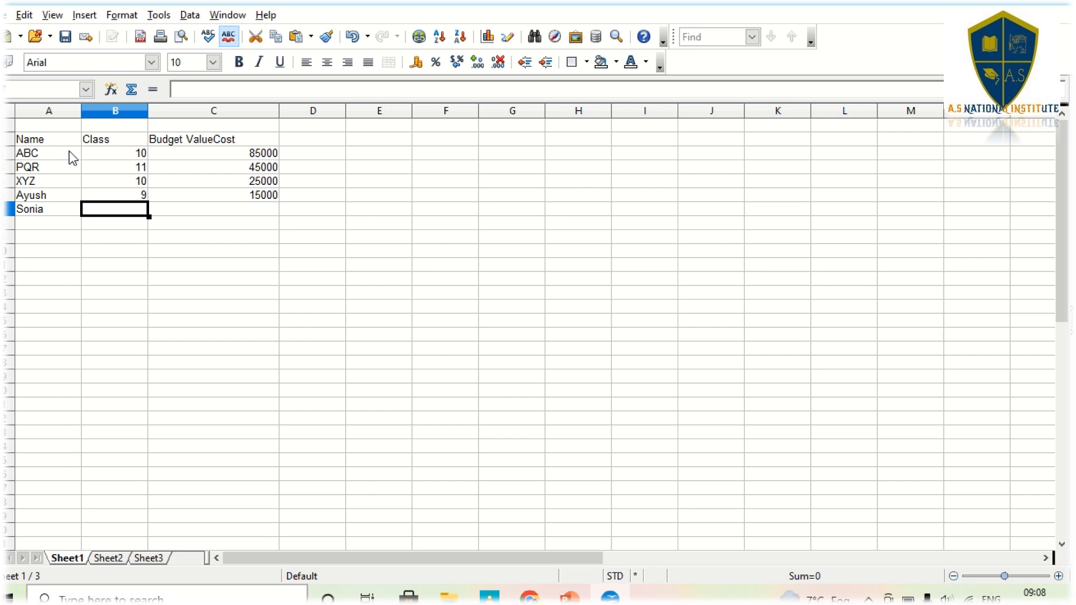
pyautogui.write('14000')
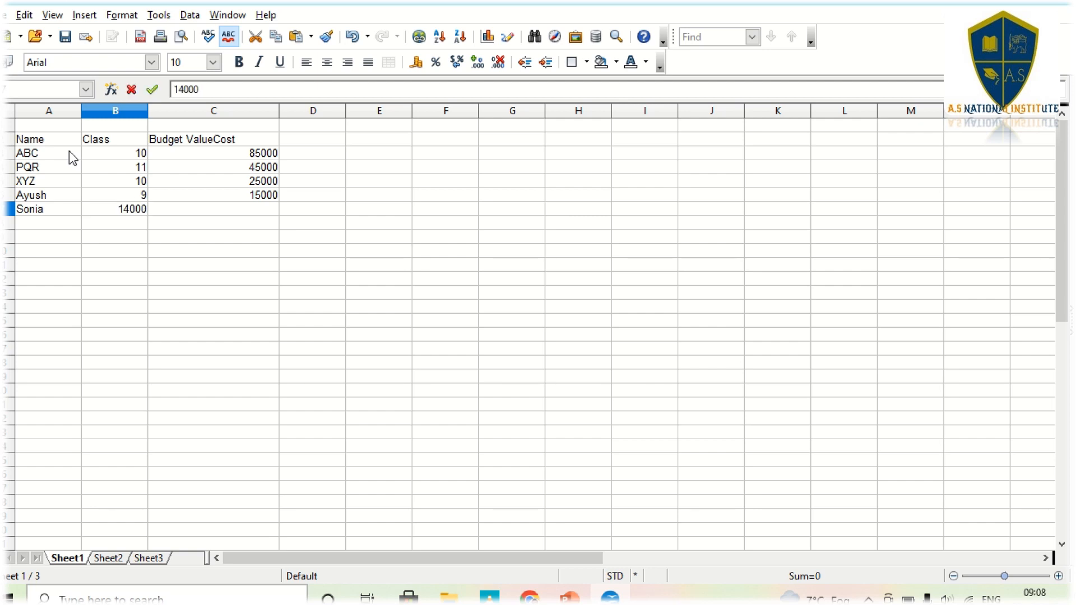
pyautogui.press('BackSpace')
pyautogui.press('BackSpace')
pyautogui.press('BackSpace')
pyautogui.press('BackSpace')
pyautogui.press('BackSpace')
pyautogui.write('10')
pyautogui.press('Tab')
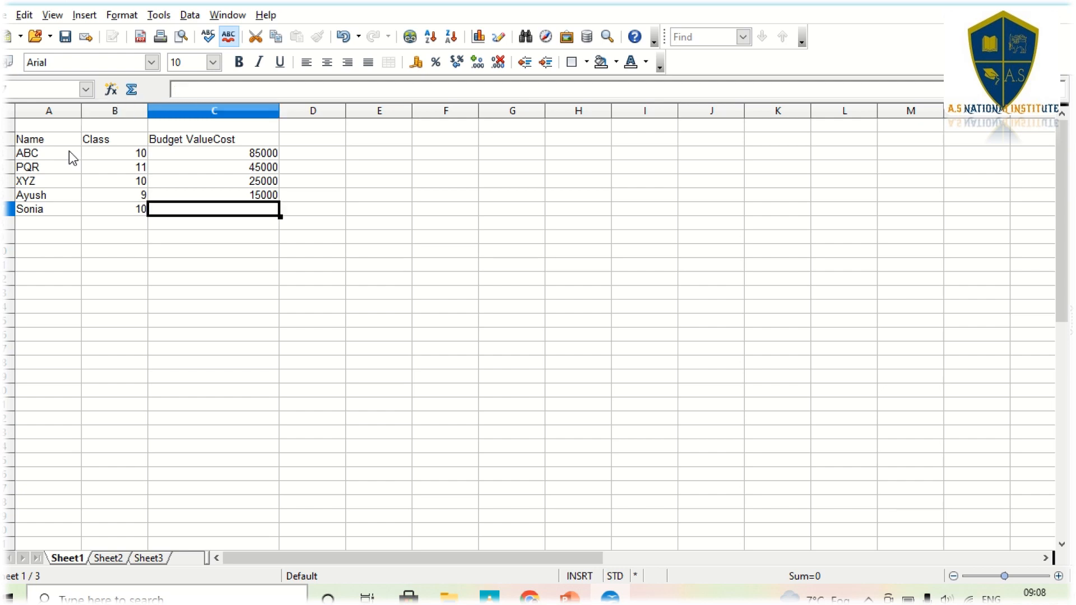
pyautogui.write('140000')
pyautogui.press('Return')
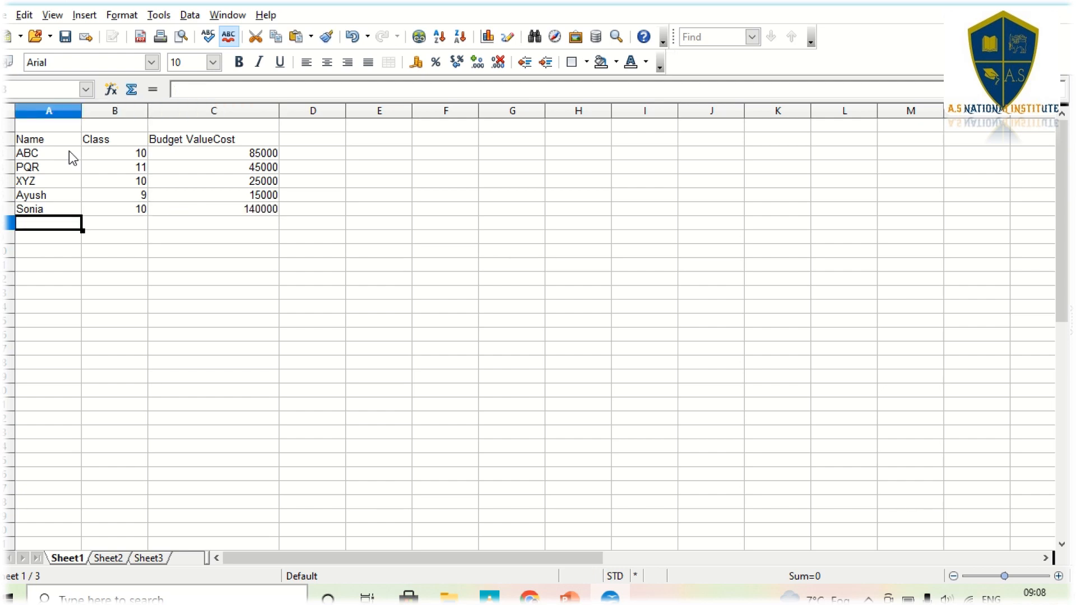
# Fill row 8 with a student's first name, class 8 and budget value 23000
pyautogui.write('Ansh')
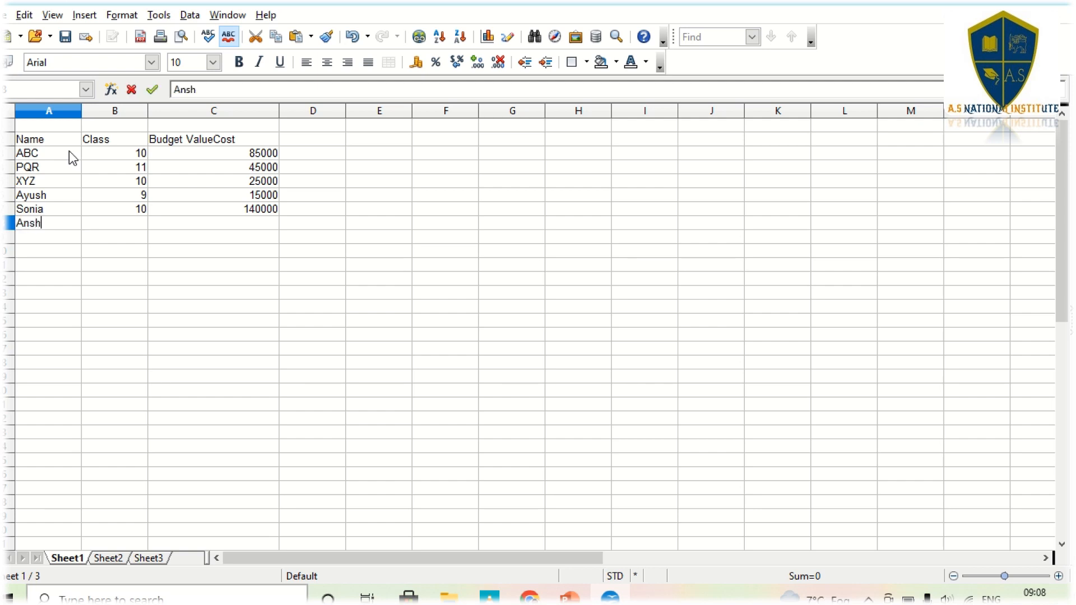
pyautogui.press('Tab')
pyautogui.write('8')
pyautogui.press('Tab')
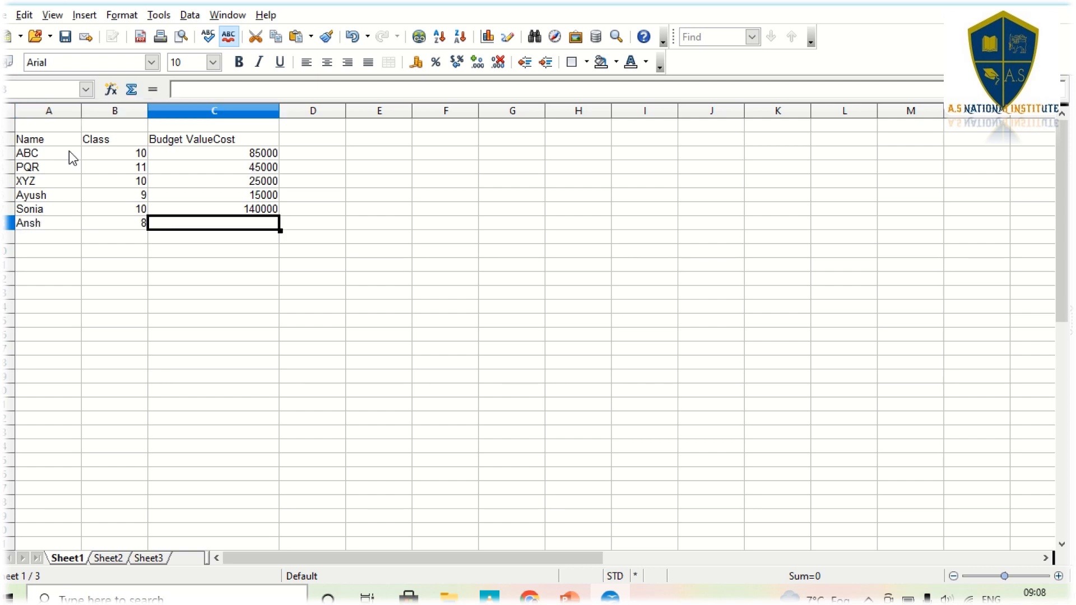
pyautogui.write('23000')
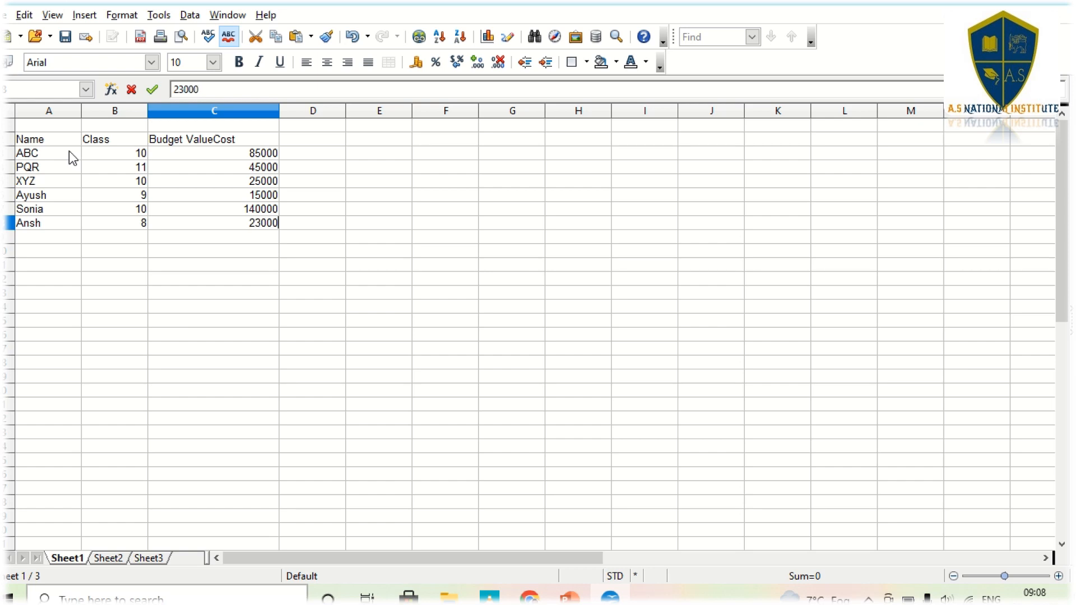
pyautogui.press('Return')
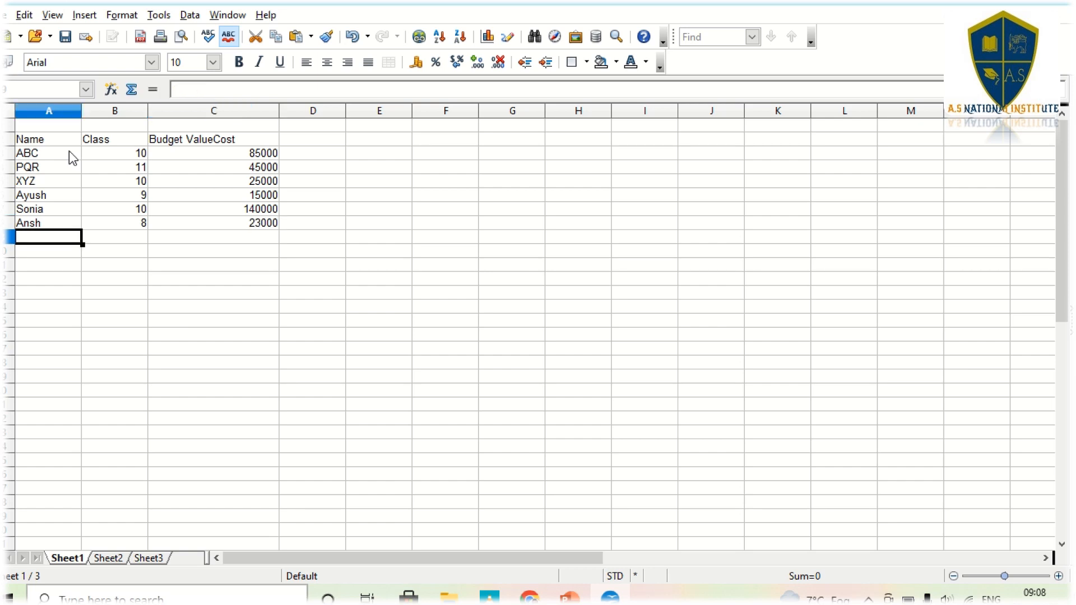
# Save the spreadsheet to the Desktop as an ODF Spreadsheet, using a first name as the file name
pyautogui.click(9, 19)
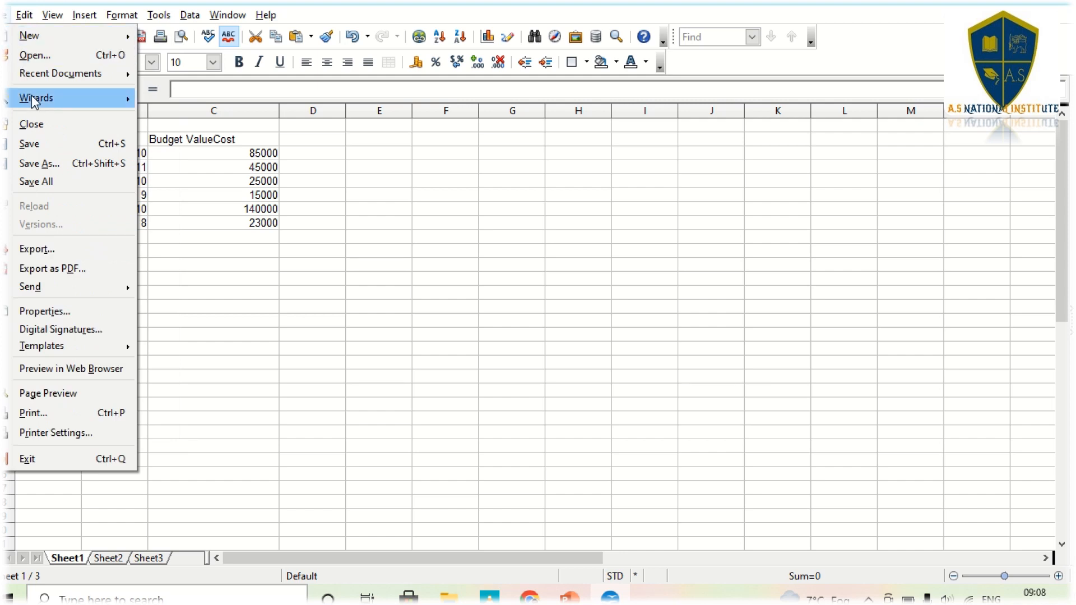
pyautogui.click(41, 147)
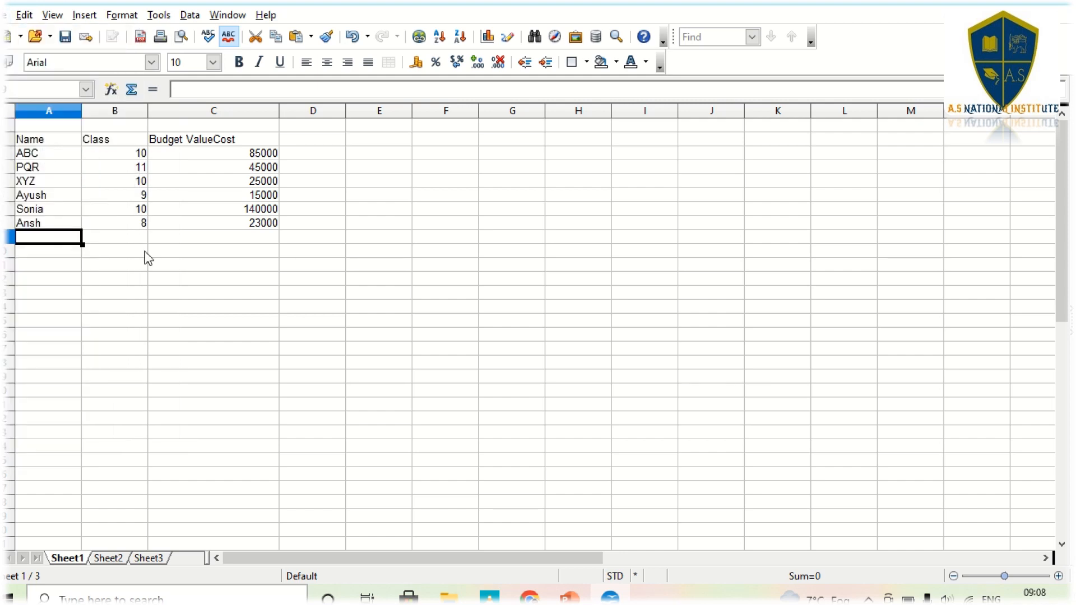
pyautogui.scroll(-3, 155, 266)
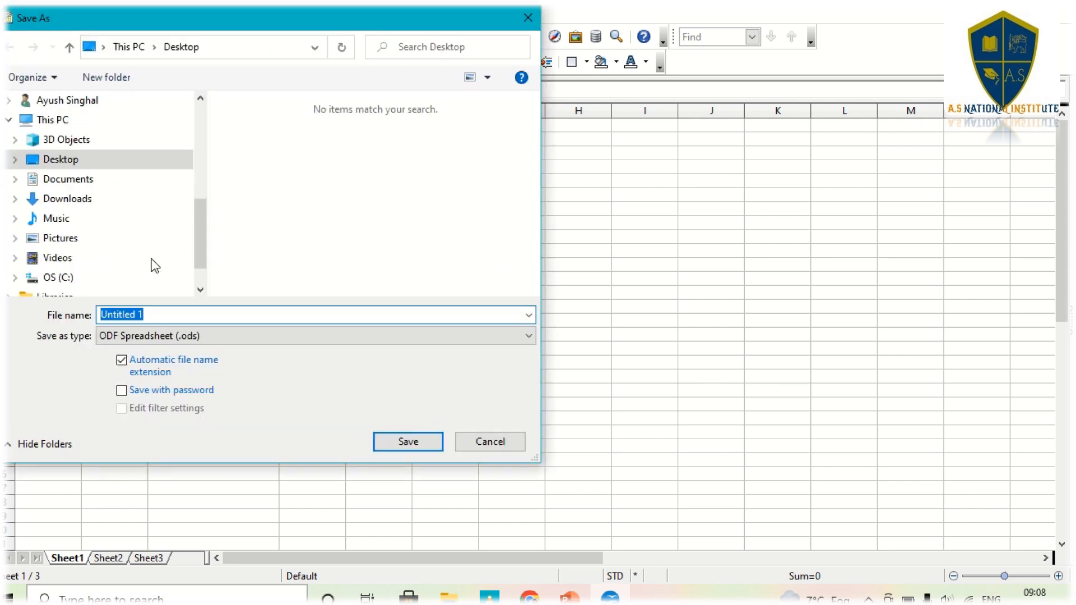
pyautogui.write('Ayush')
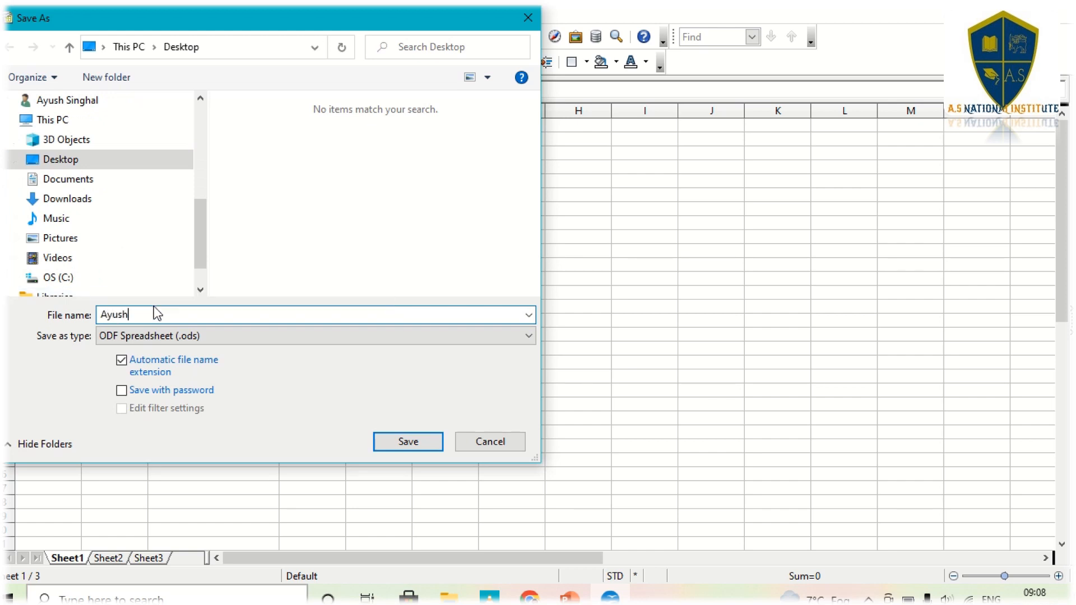
pyautogui.press('Return')
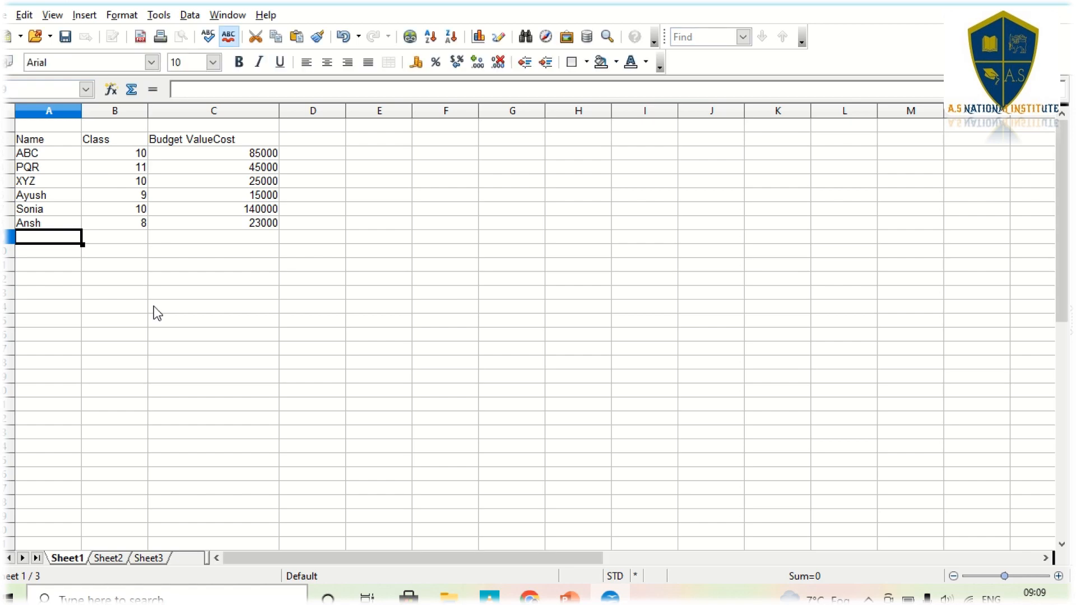
# Consult the Recording Changes slide in PowerPoint, return to Calc and turn on change recording for the spreadsheet
pyautogui.hotkey('alt', 'Tab')
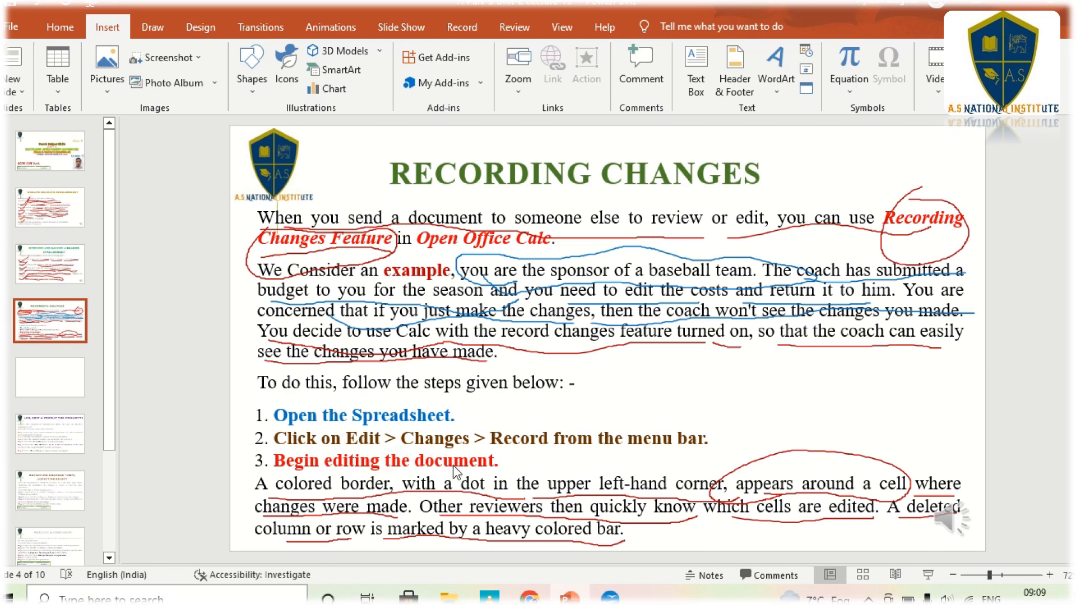
pyautogui.hotkey('alt', 'Tab')
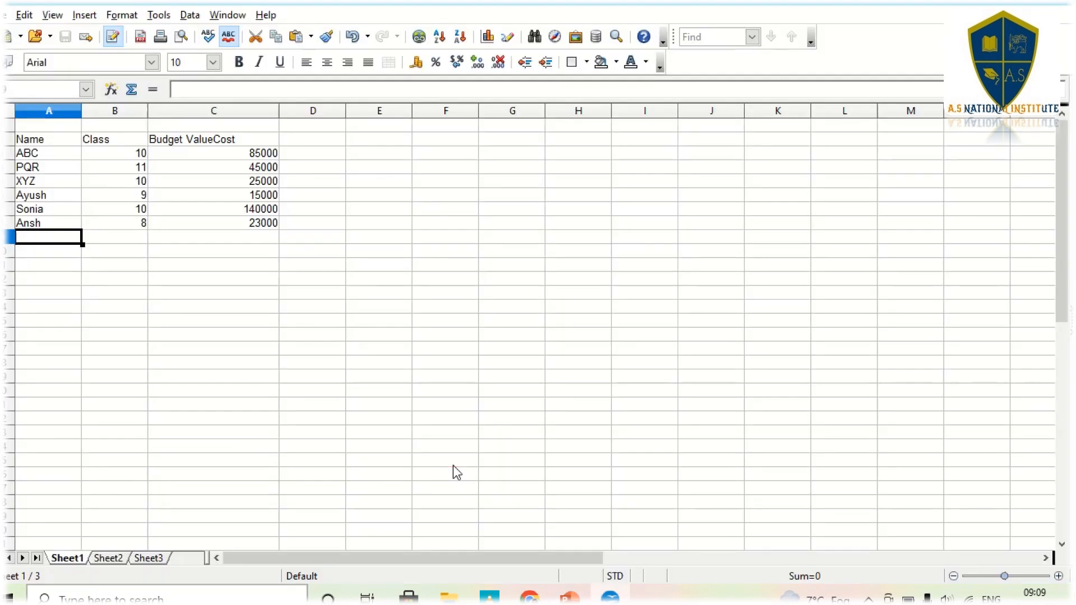
pyautogui.click(25, 15)
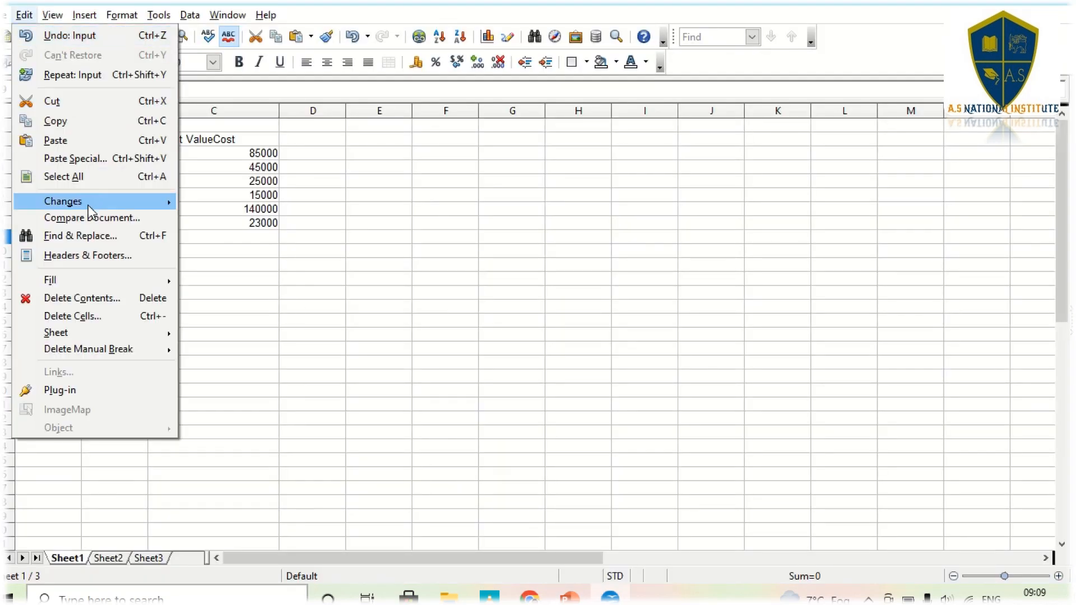
pyautogui.moveTo(88, 206)
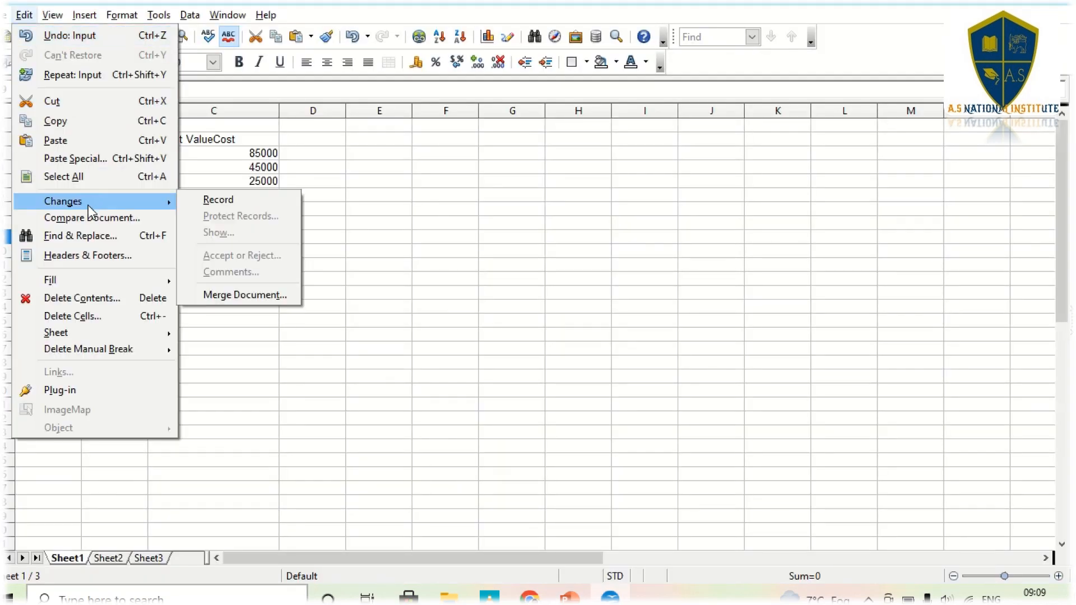
pyautogui.click(229, 205)
pyautogui.click(219, 285)
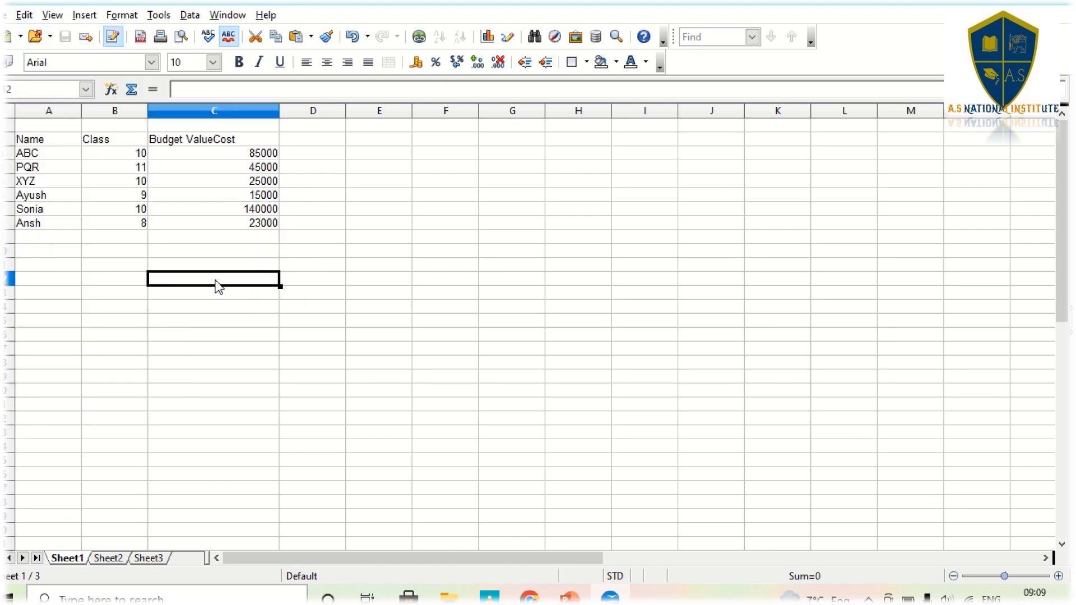
pyautogui.click(92, 242)
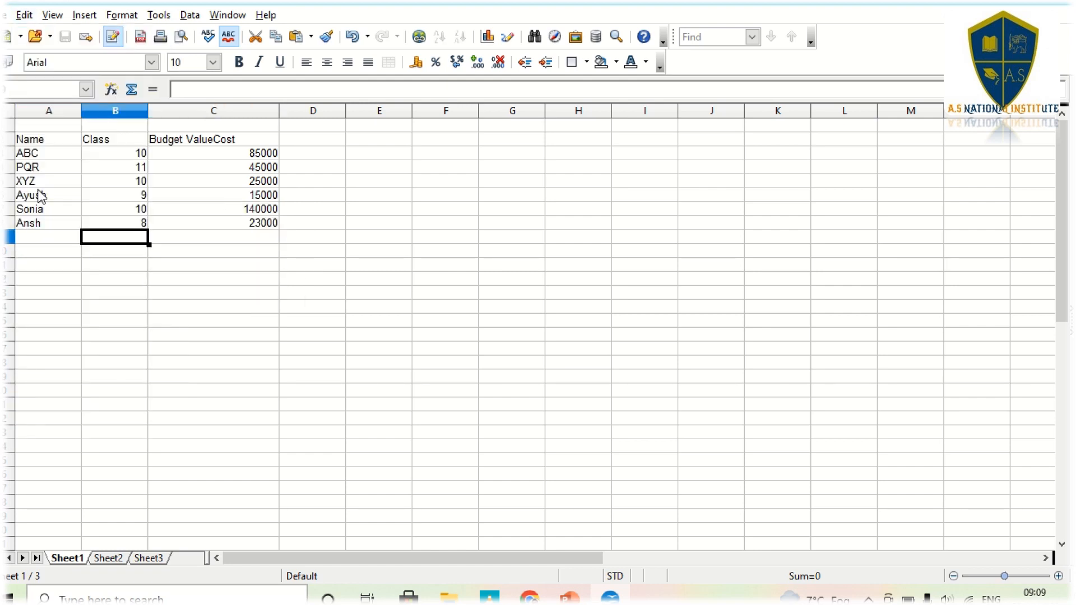
# Check whether change recording is enabled in the spreadsheet and review the next instruction on the PowerPoint slide
pyautogui.click(24, 14)
pyautogui.moveTo(98, 201)
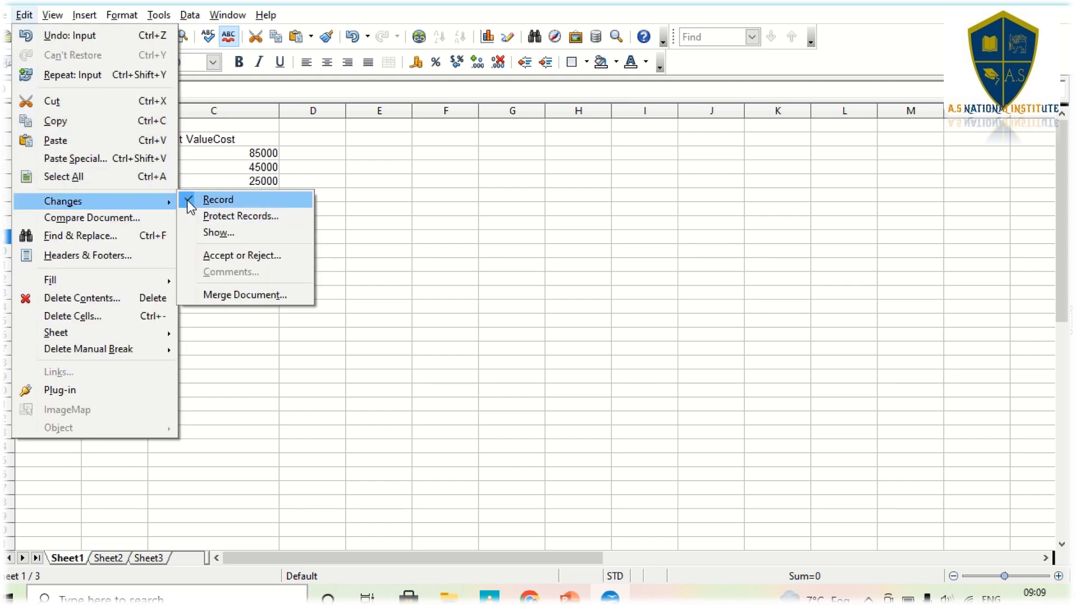
pyautogui.click(399, 261)
pyautogui.hotkey('alt', 'Tab')
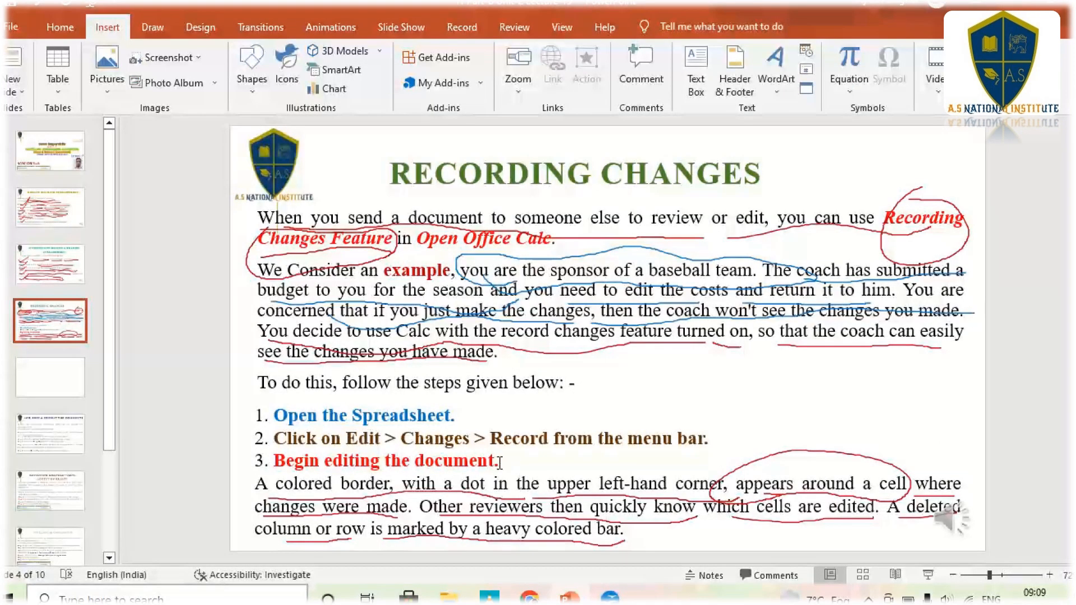
pyautogui.hotkey('alt', 'Tab')
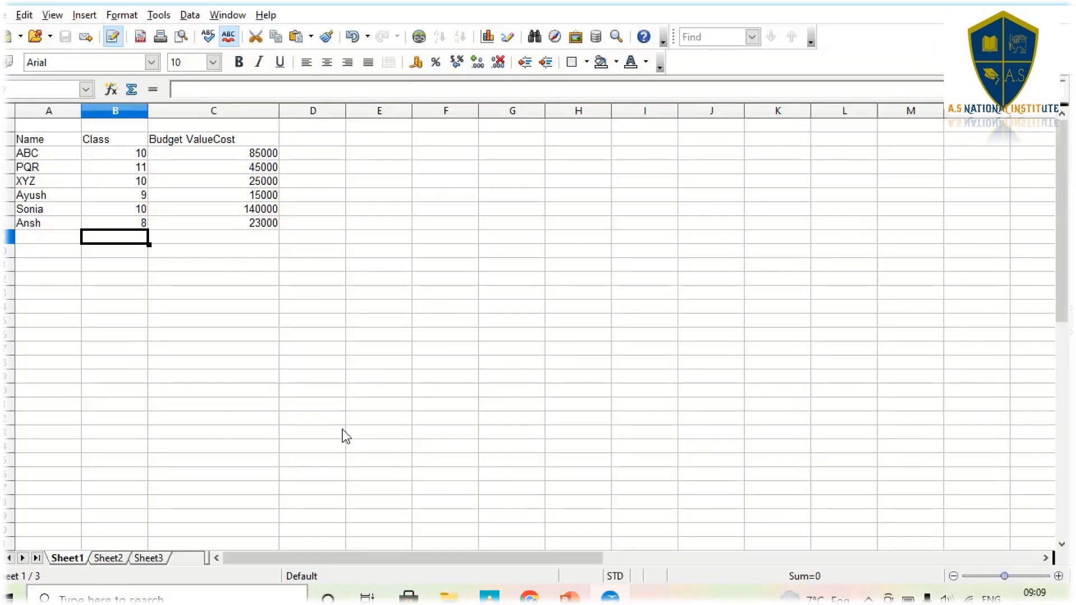
# Replace the name XYZ in cell A5 with a student's first name and view the cell's change note
pyautogui.click(135, 195)
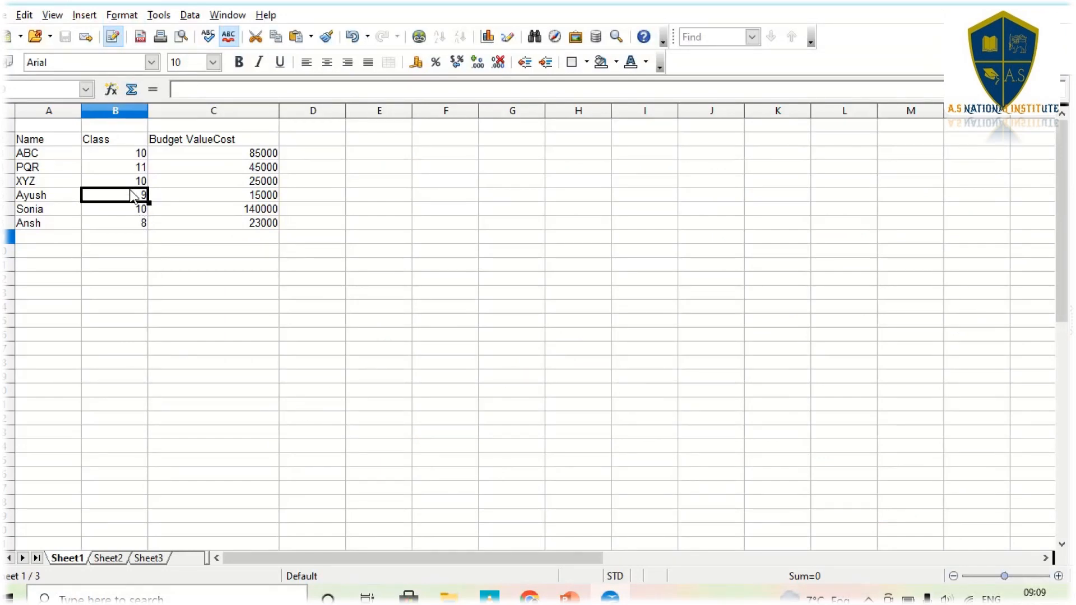
pyautogui.click(51, 184)
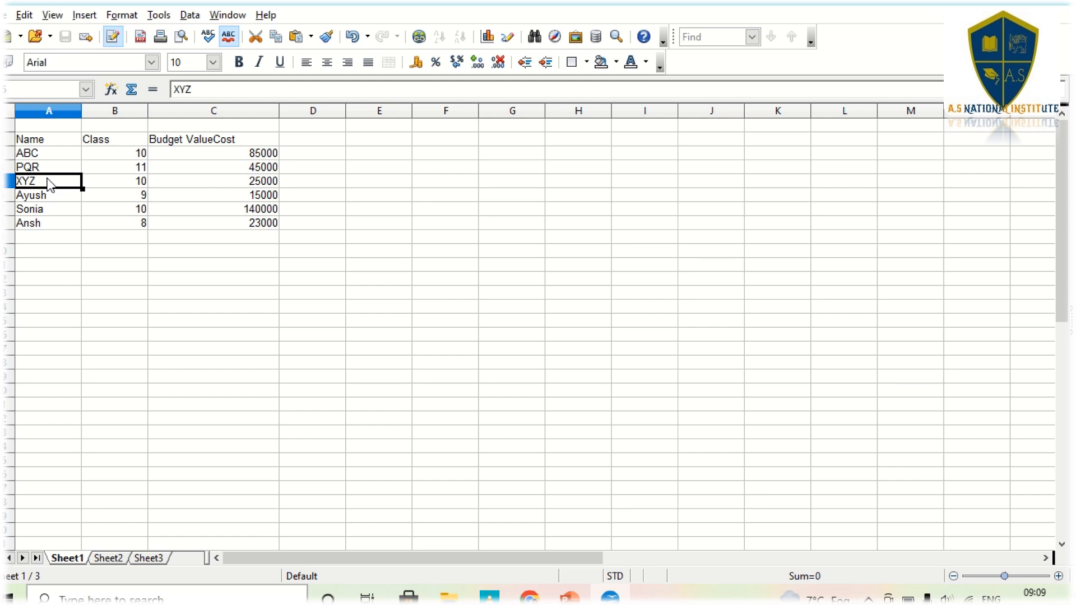
pyautogui.write('Bha')
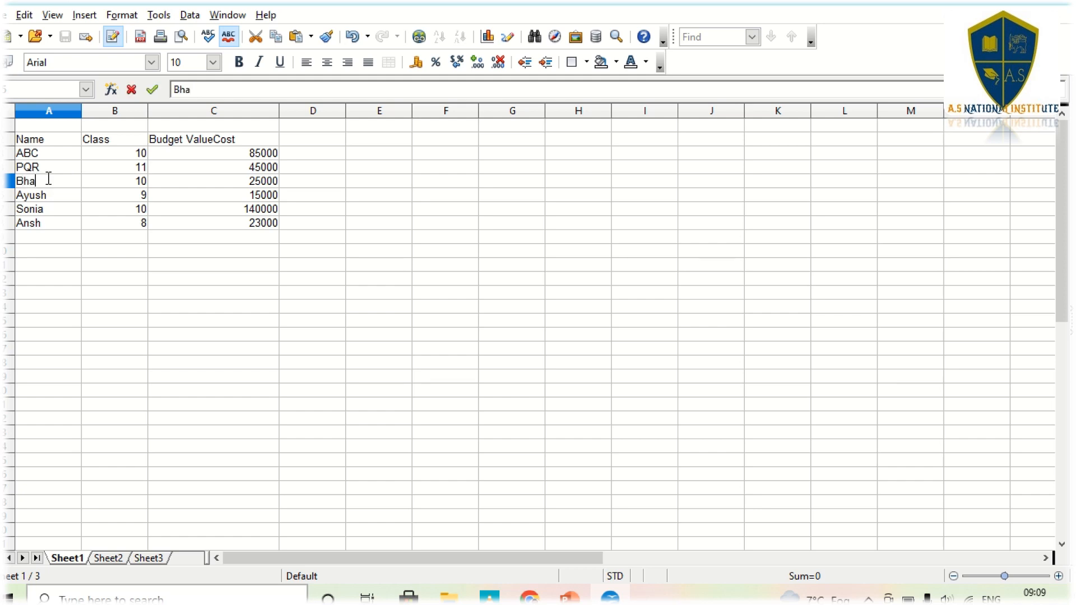
pyautogui.write('rti')
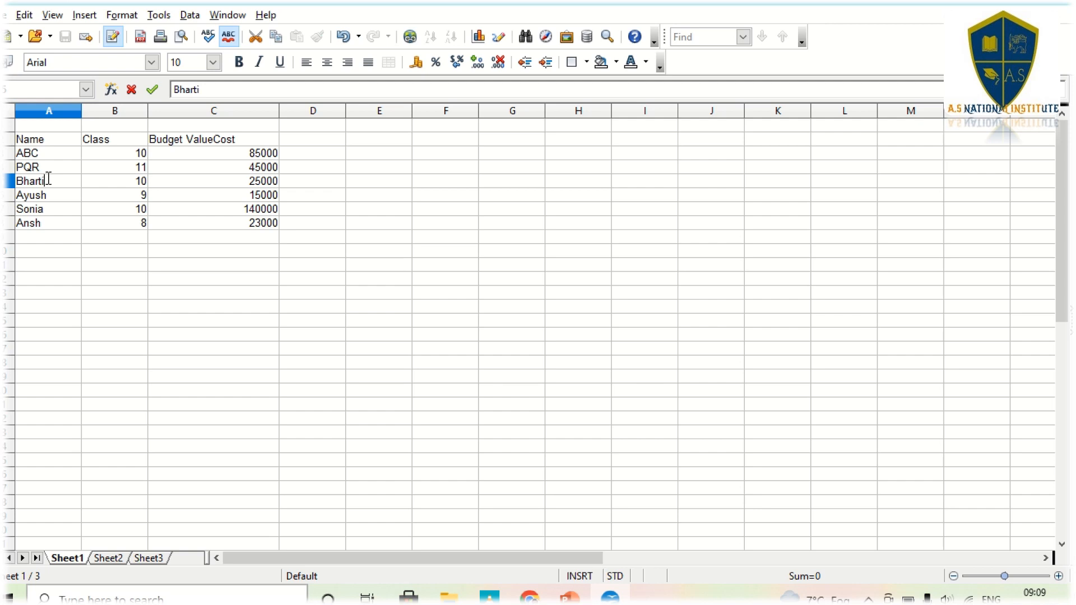
pyautogui.press('Return')
pyautogui.click(197, 334)
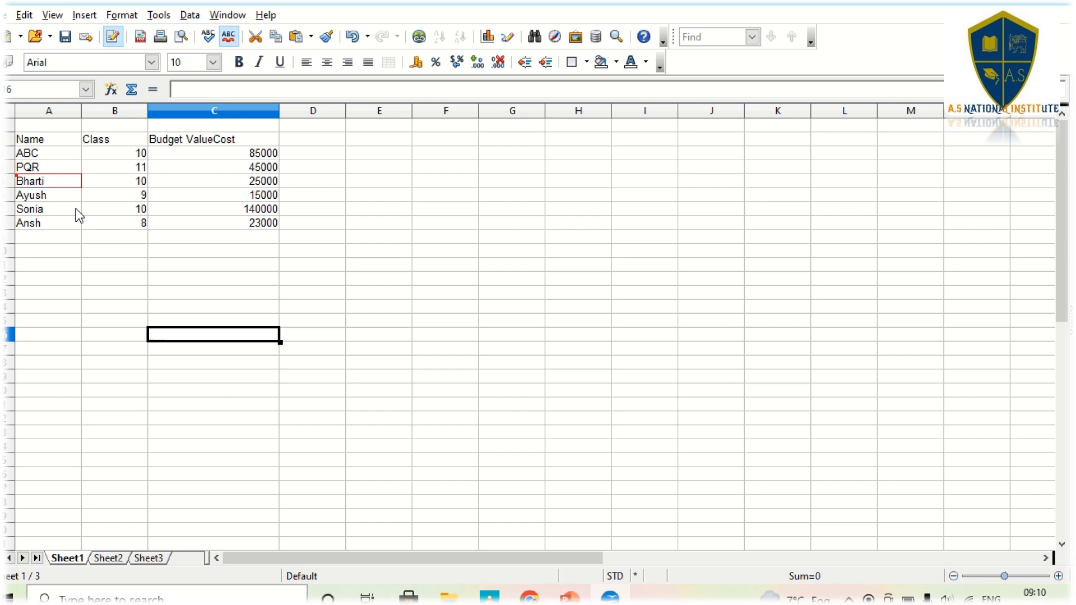
pyautogui.moveTo(19, 183)
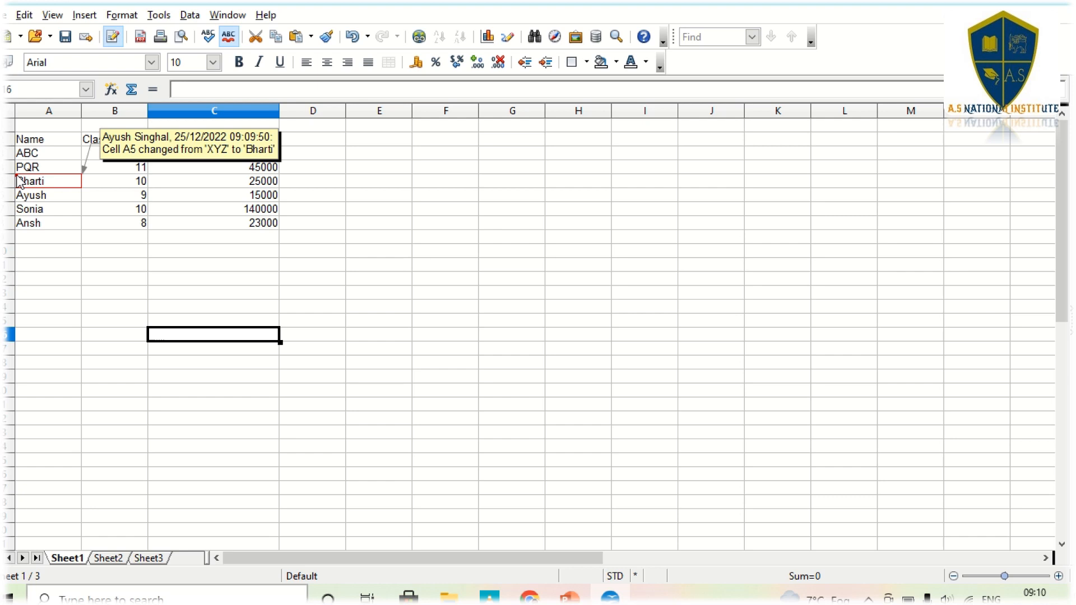
pyautogui.click(78, 294)
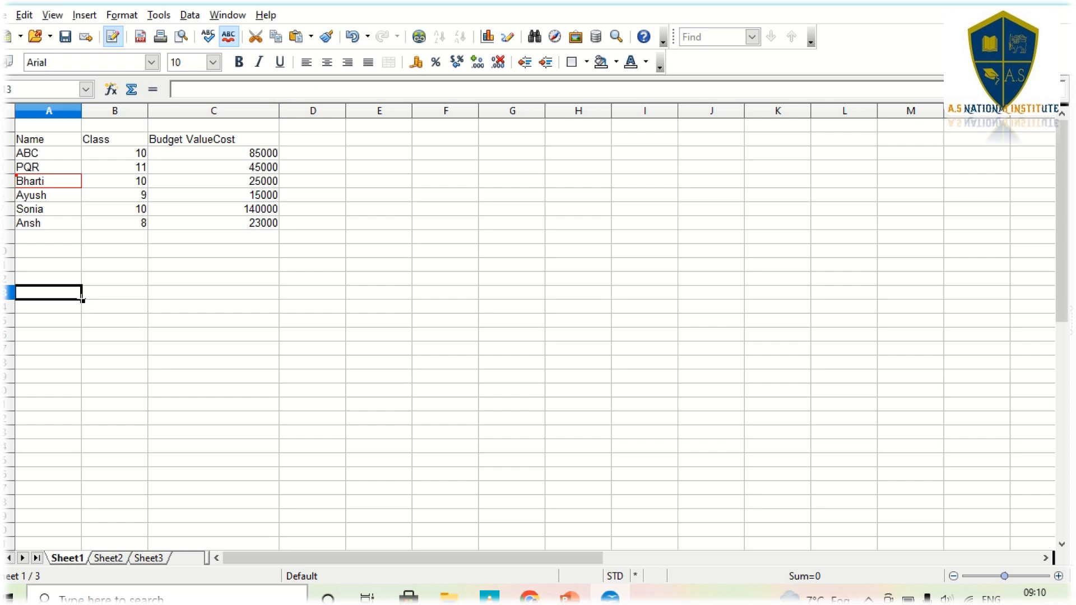
# Set the budget value in cell C7 to 1400 and view the cell's change note
pyautogui.click(234, 208)
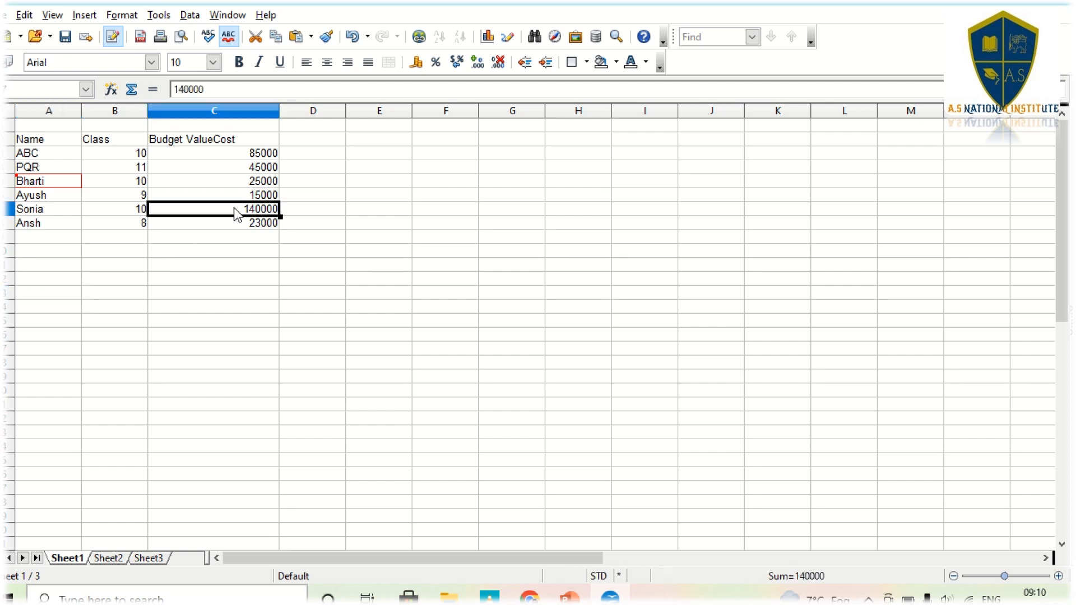
pyautogui.write('1400')
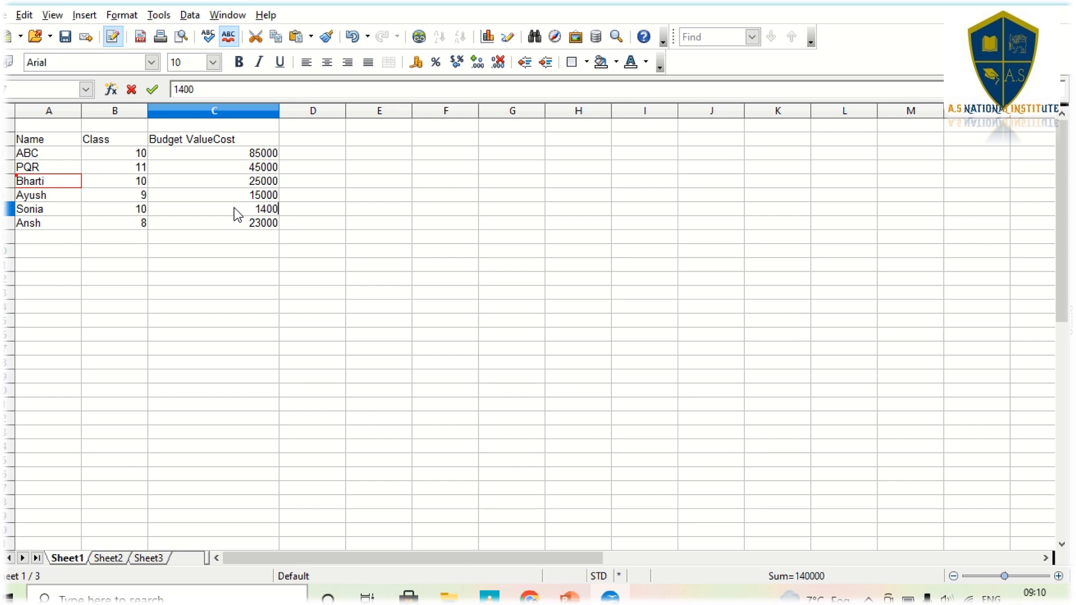
pyautogui.press('Return')
pyautogui.click(253, 423)
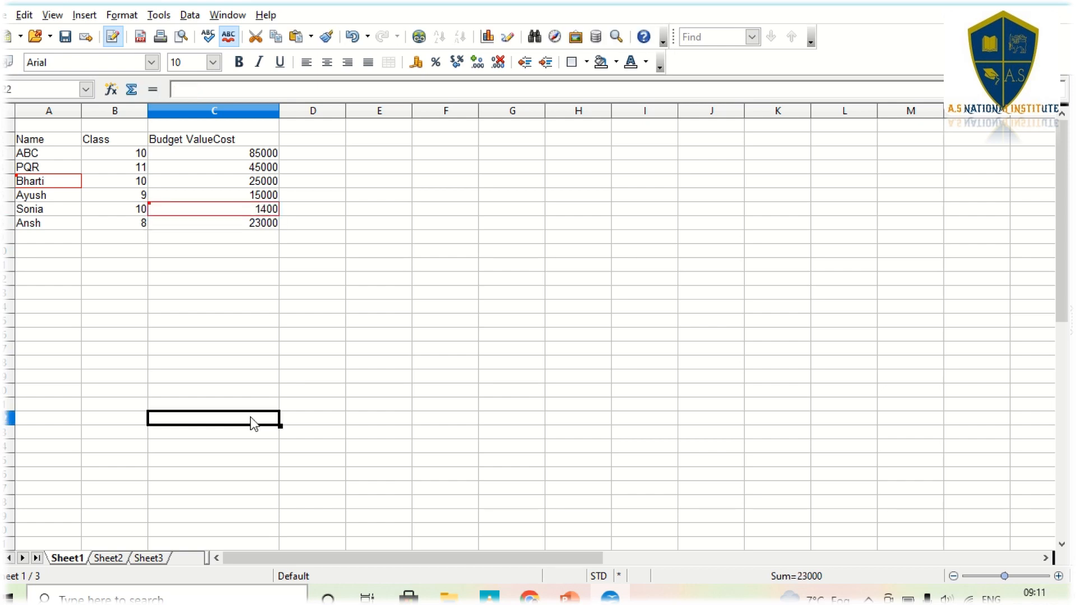
pyautogui.moveTo(152, 210)
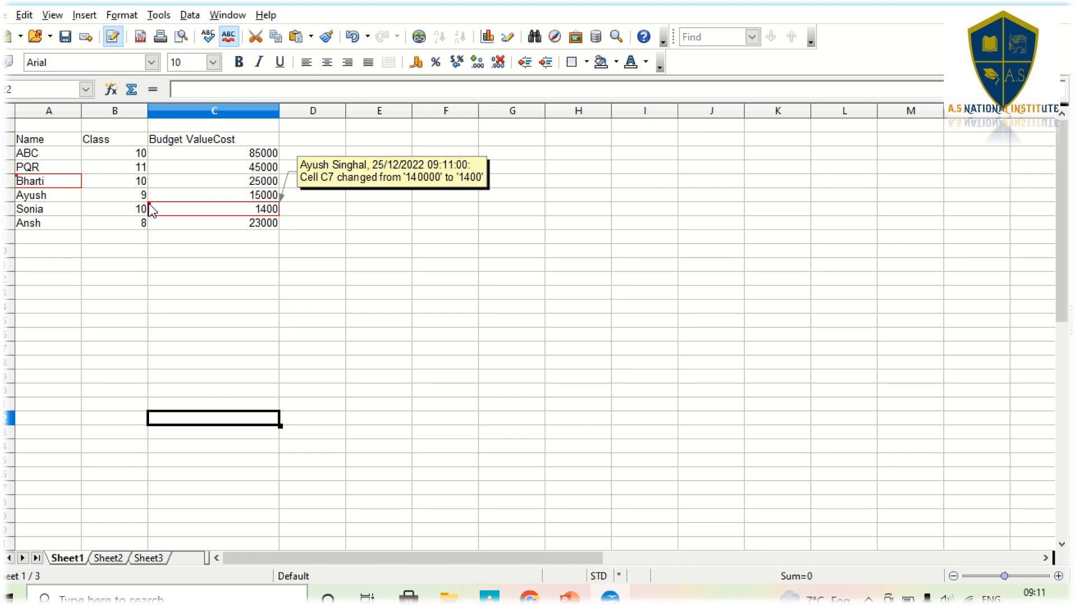
pyautogui.click(170, 297)
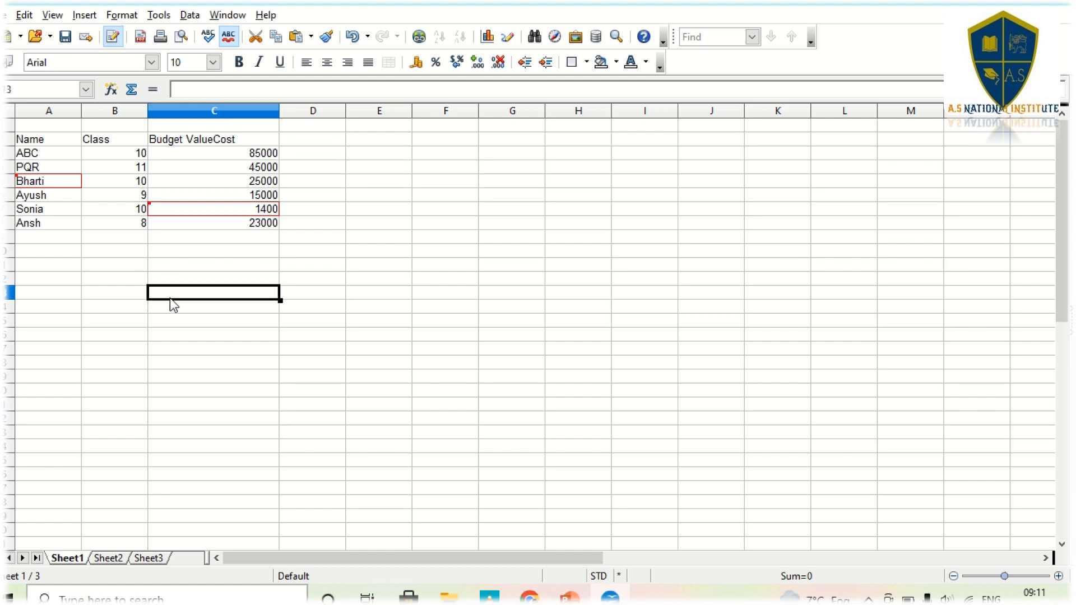
# Delete all contents of the budget cell C3 in the ABC row and view the cell's change note
pyautogui.hotkey('alt', 'Tab')
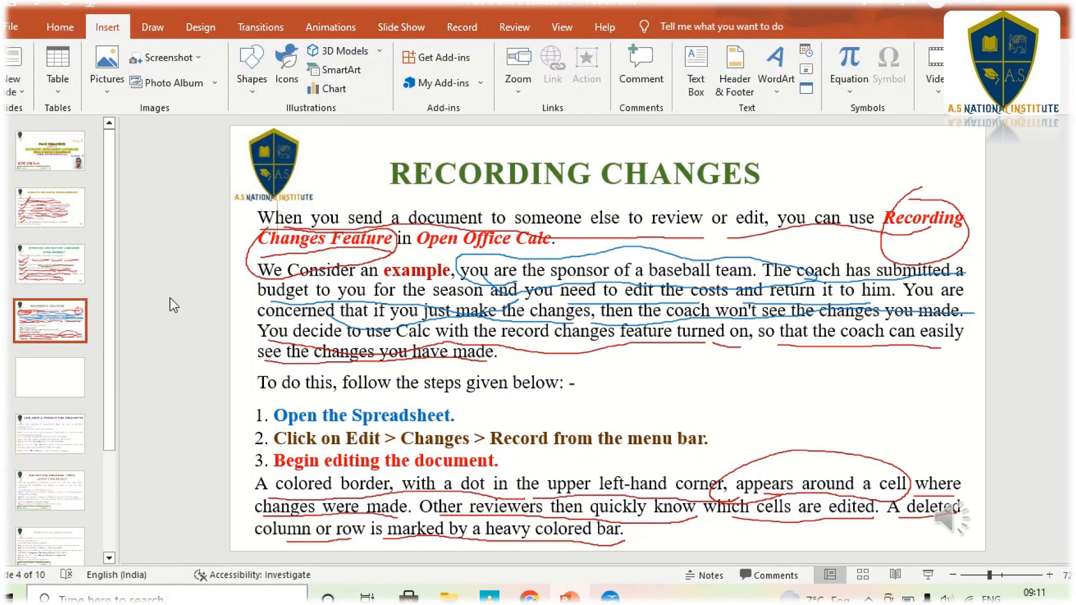
pyautogui.hotkey('alt', 'Tab')
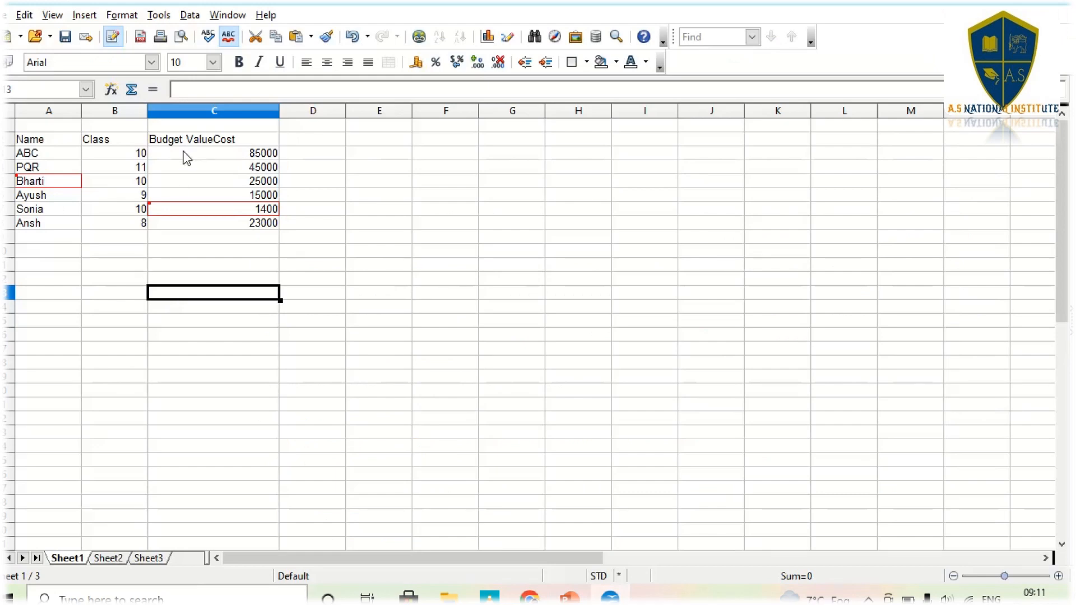
pyautogui.click(224, 152)
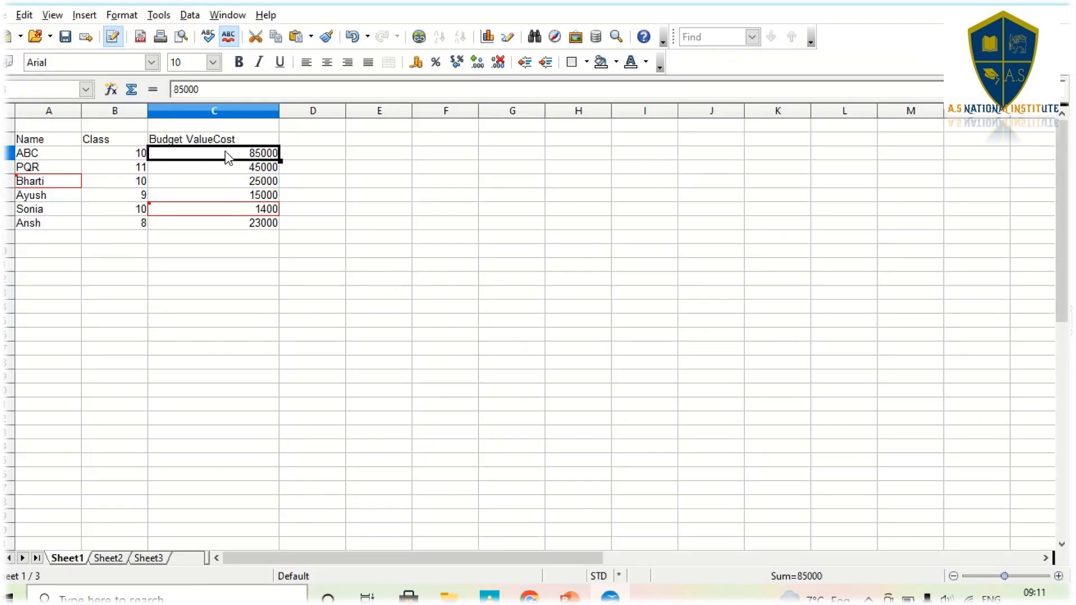
pyautogui.press('Delete')
pyautogui.click(428, 222)
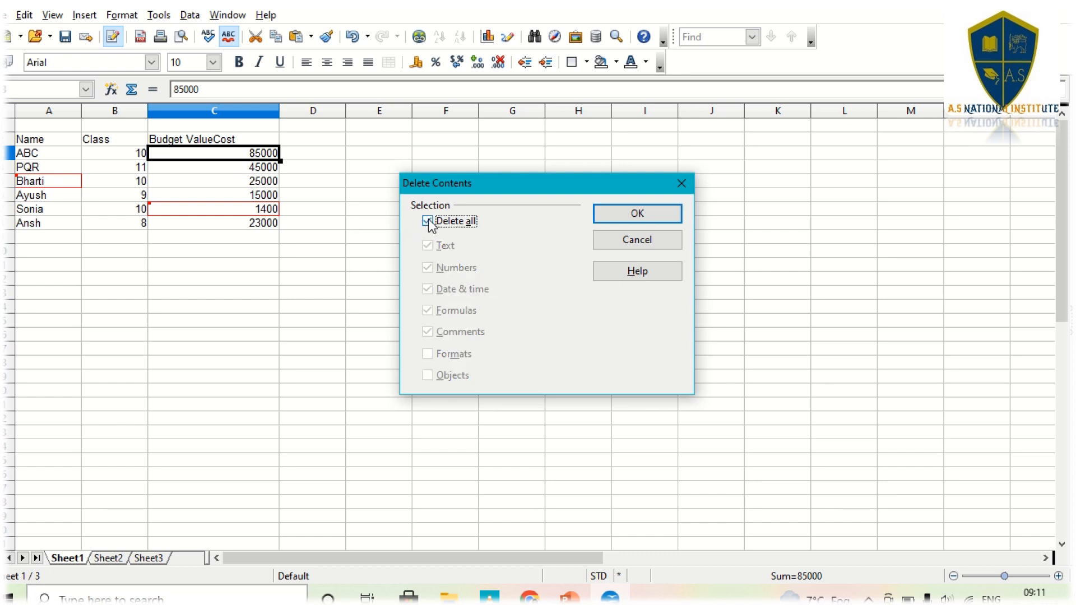
pyautogui.click(626, 221)
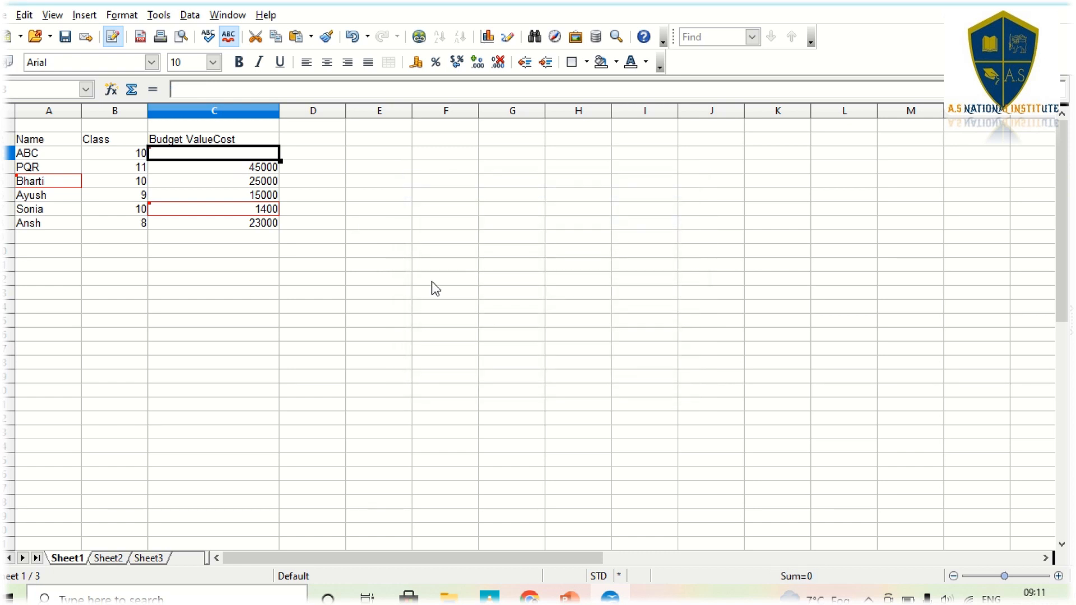
pyautogui.click(431, 281)
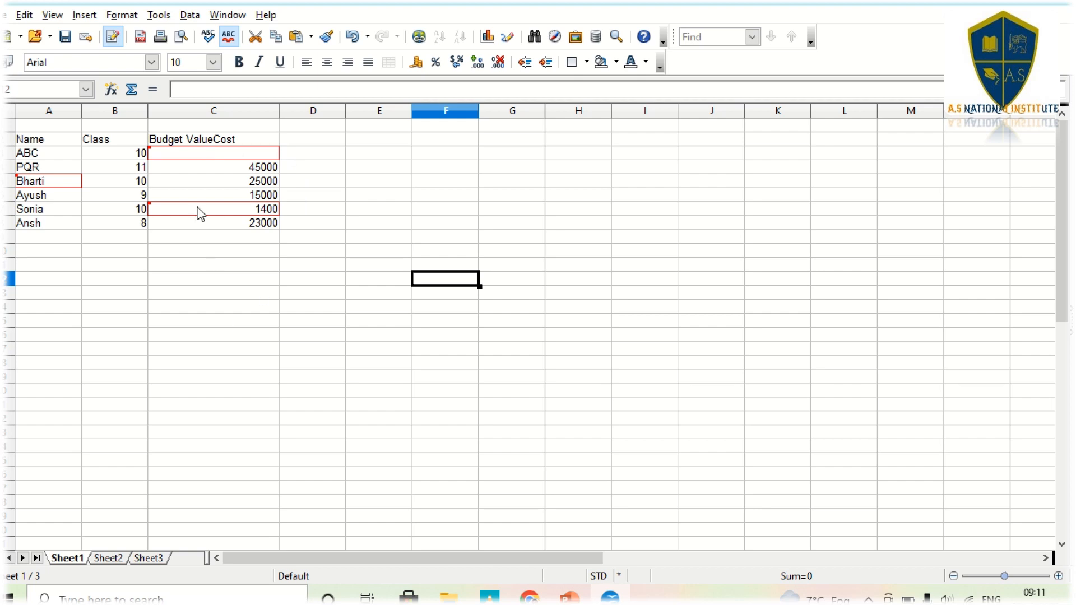
pyautogui.moveTo(150, 150)
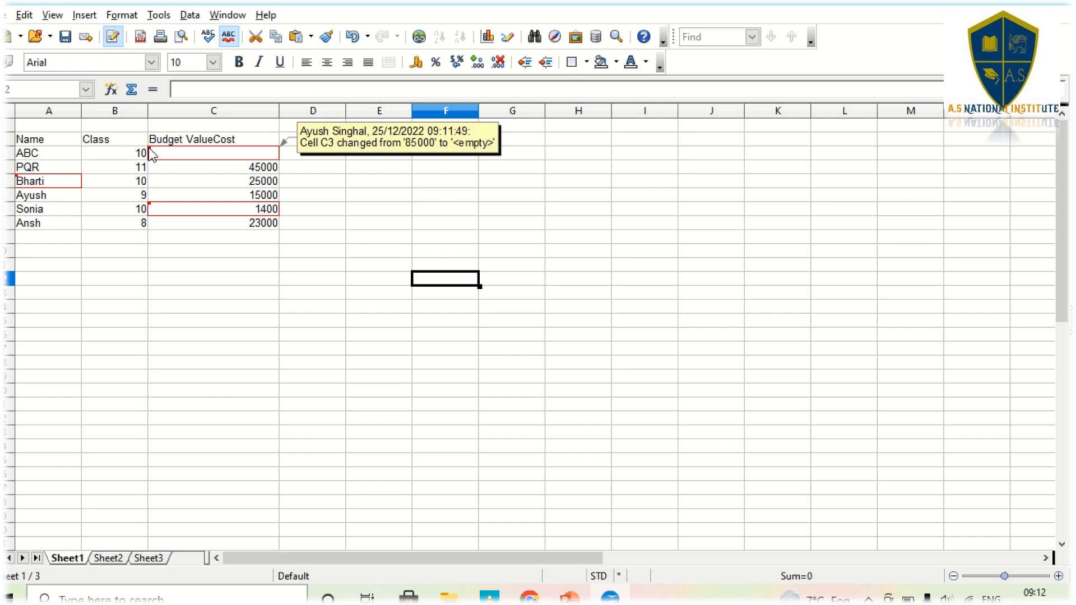
# Save the edited spreadsheet and switch to the Recording Changes slide in PowerPoint
pyautogui.click(217, 308)
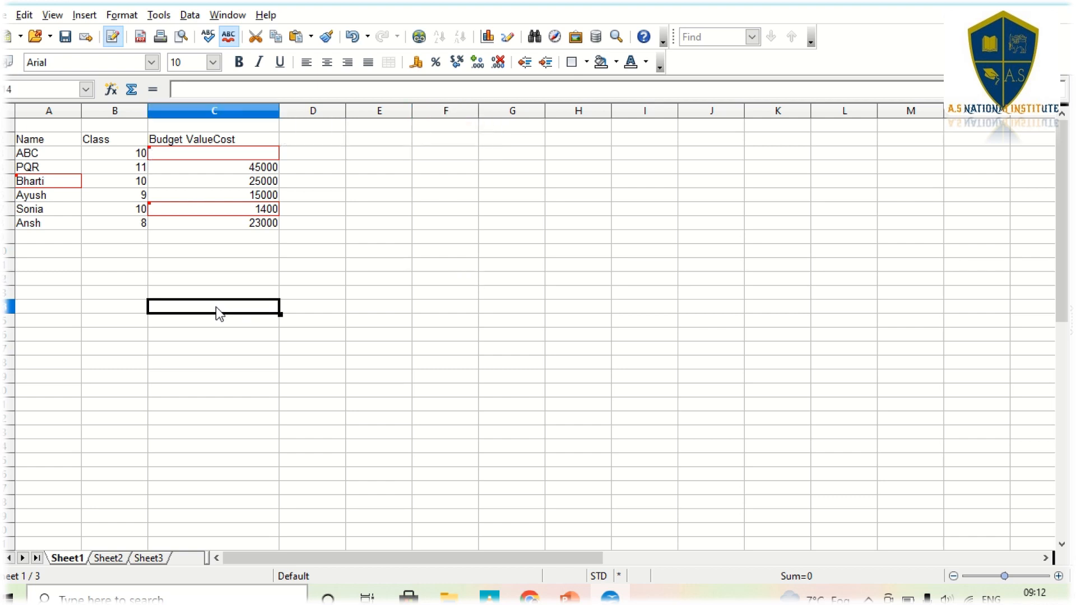
pyautogui.hotkey('ctrl', 's')
pyautogui.hotkey('alt', 'Tab')
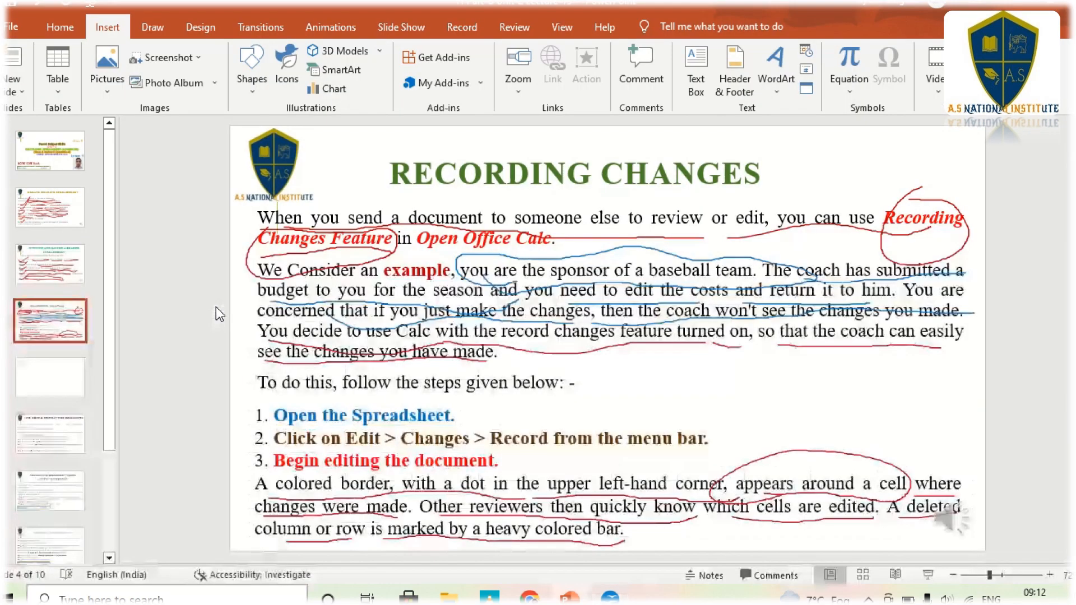
# Advance the presentation from the Recording Changes slide to slide 5
pyautogui.press('Down')
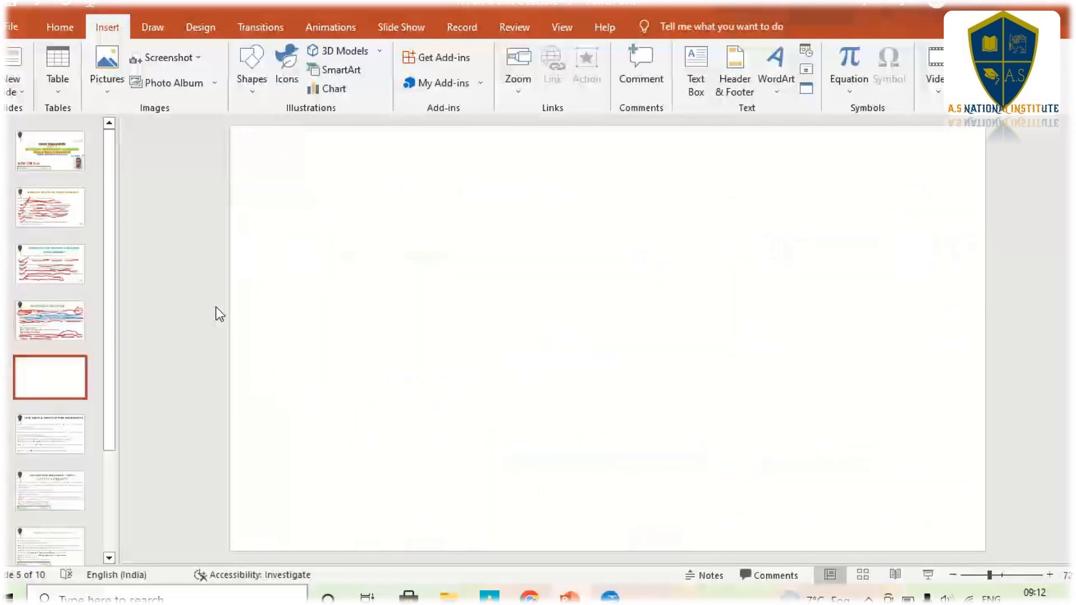
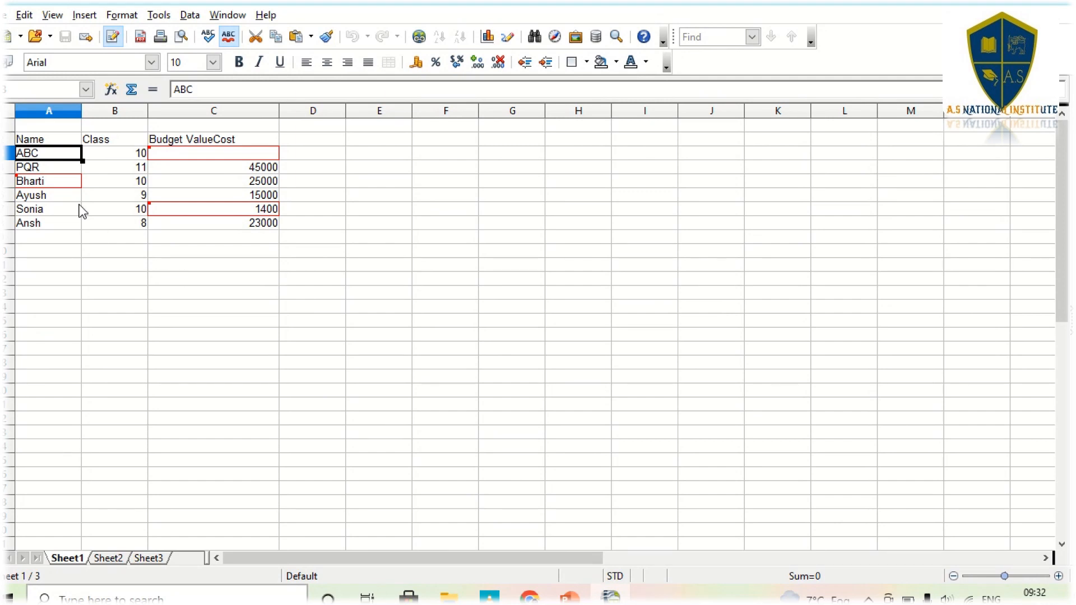
# Insert the comment "Name of Student" on cell A3, which contains ABC, and save the spreadsheet
pyautogui.click(114, 264)
pyautogui.click(70, 157)
pyautogui.click(90, 16)
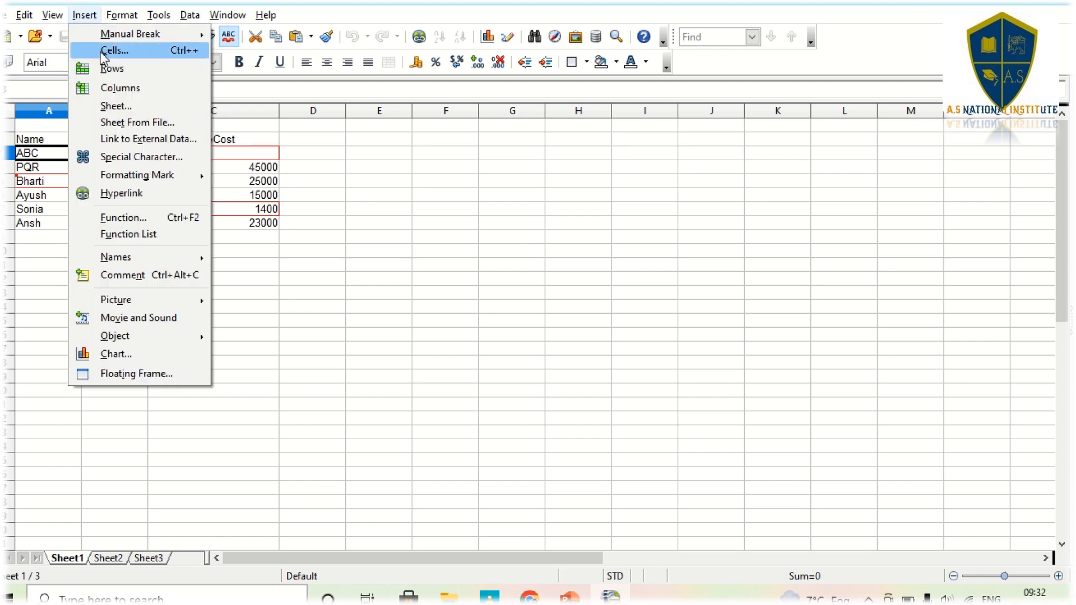
pyautogui.click(146, 286)
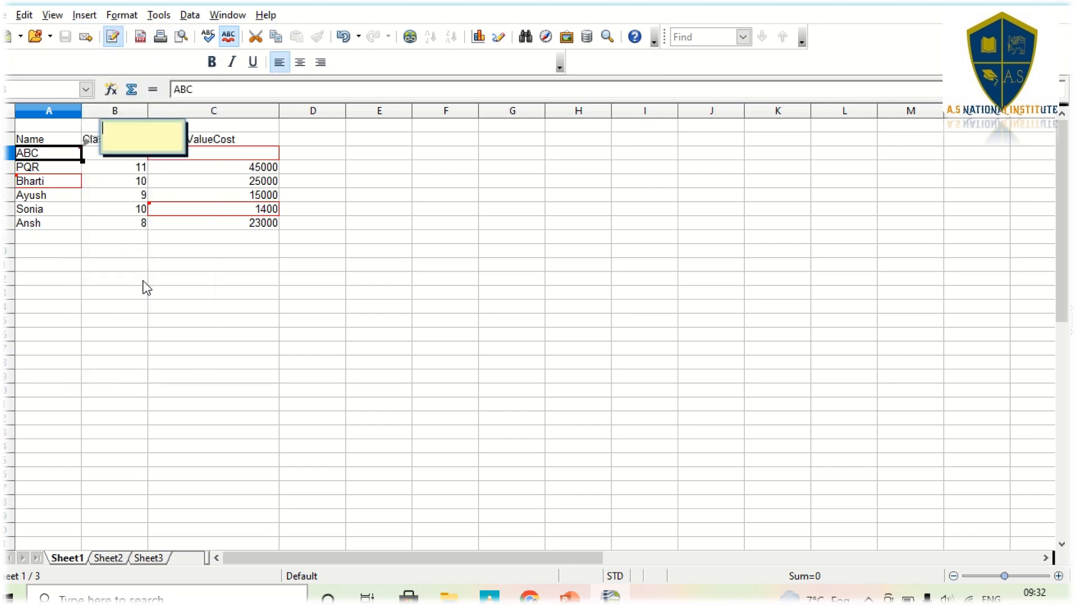
pyautogui.write('Na')
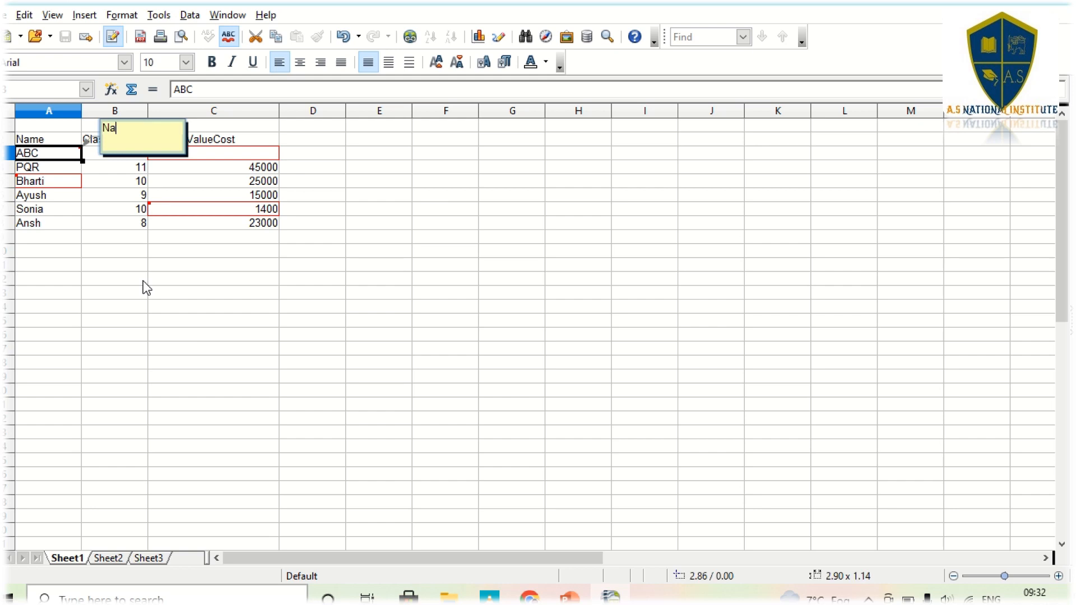
pyautogui.write('me of Student')
pyautogui.click(206, 307)
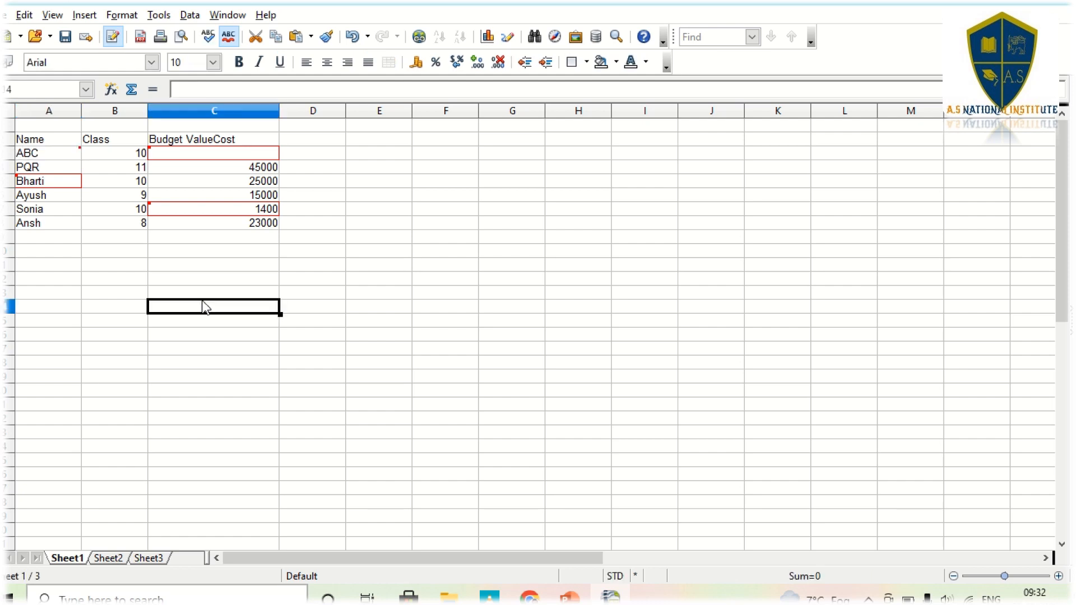
pyautogui.hotkey('ctrl', 's')
# View the comment on cell A3, opening its comment box and leaving it without edits
pyautogui.moveTo(80, 150)
pyautogui.click(54, 157)
pyautogui.moveTo(51, 153)
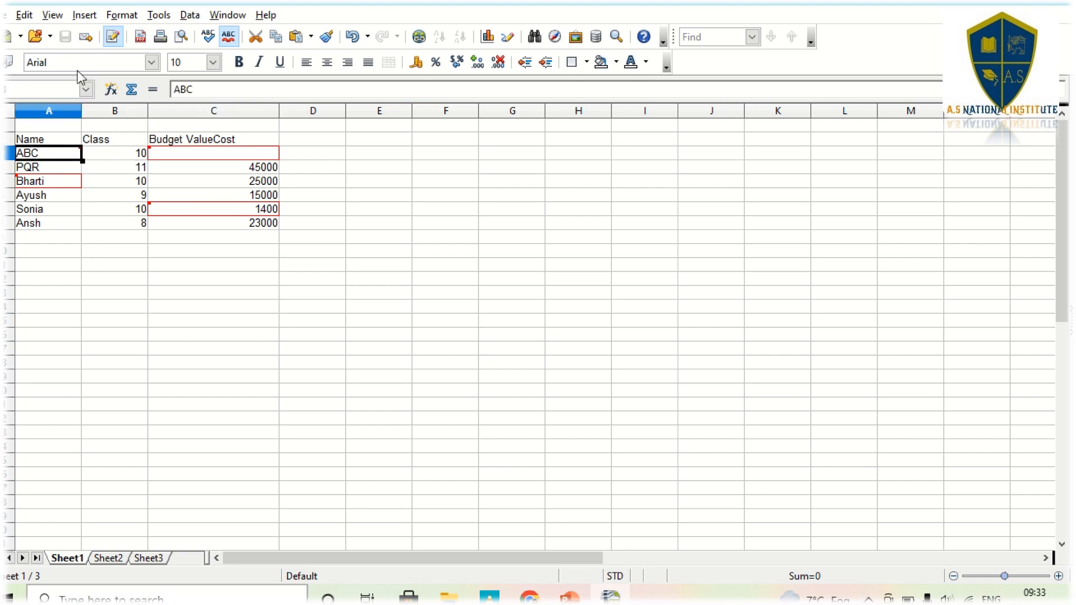
pyautogui.click(85, 16)
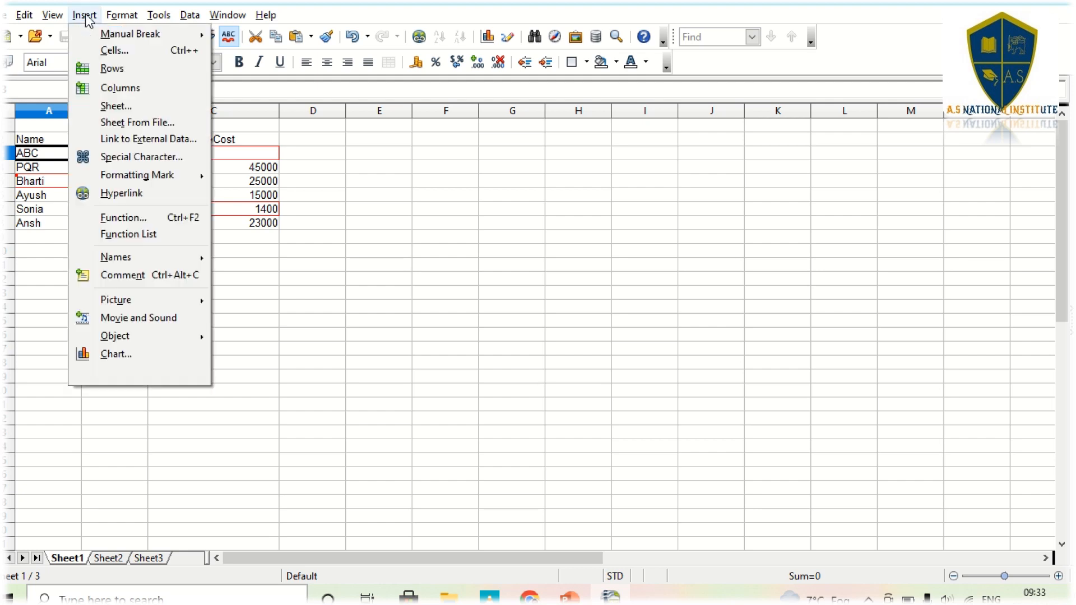
pyautogui.click(133, 273)
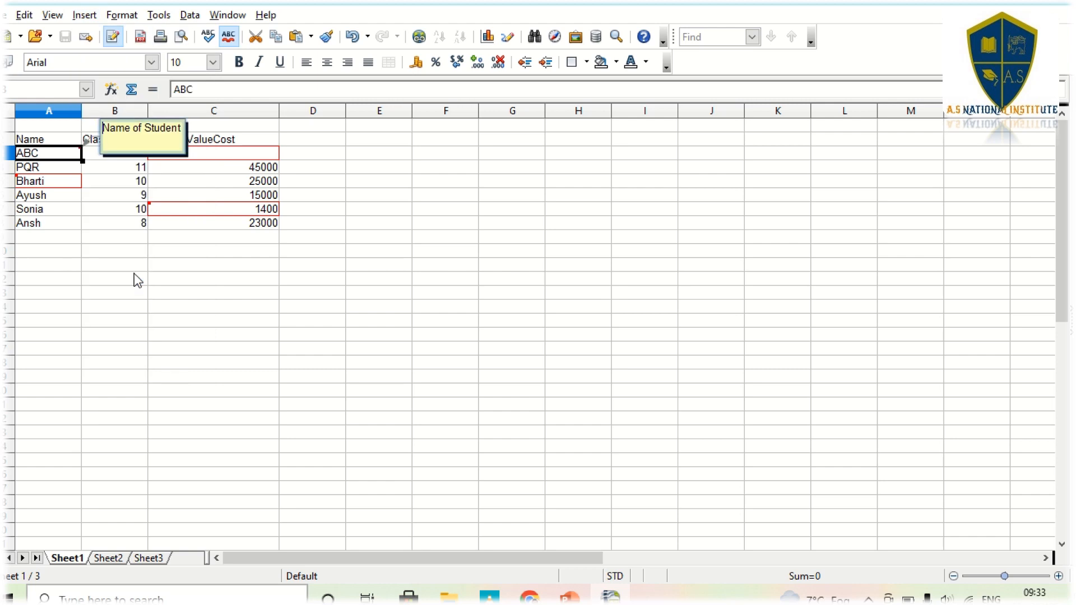
pyautogui.press('Escape')
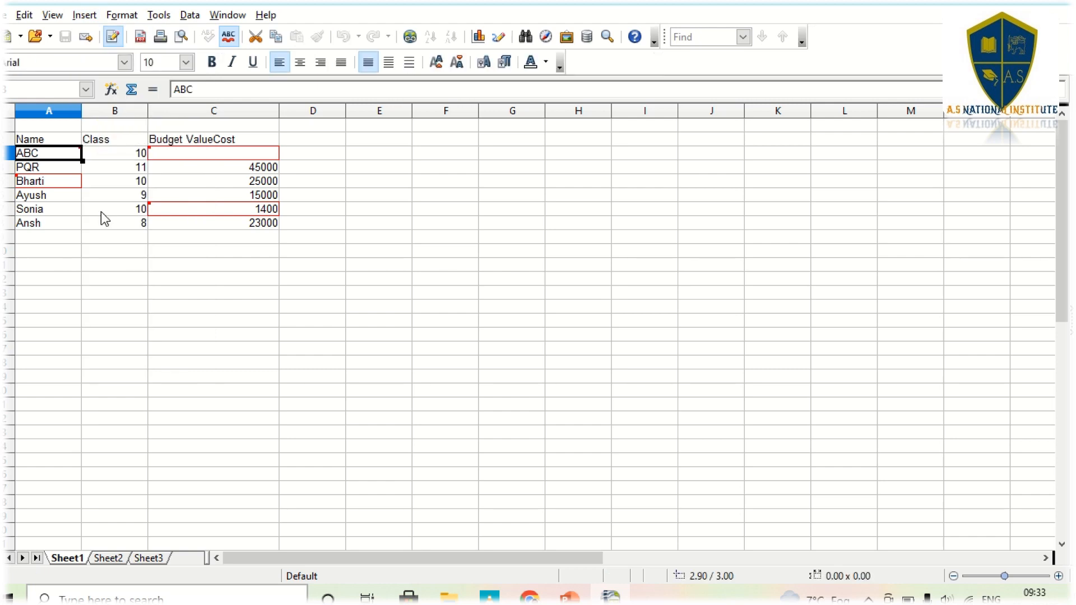
pyautogui.click(171, 308)
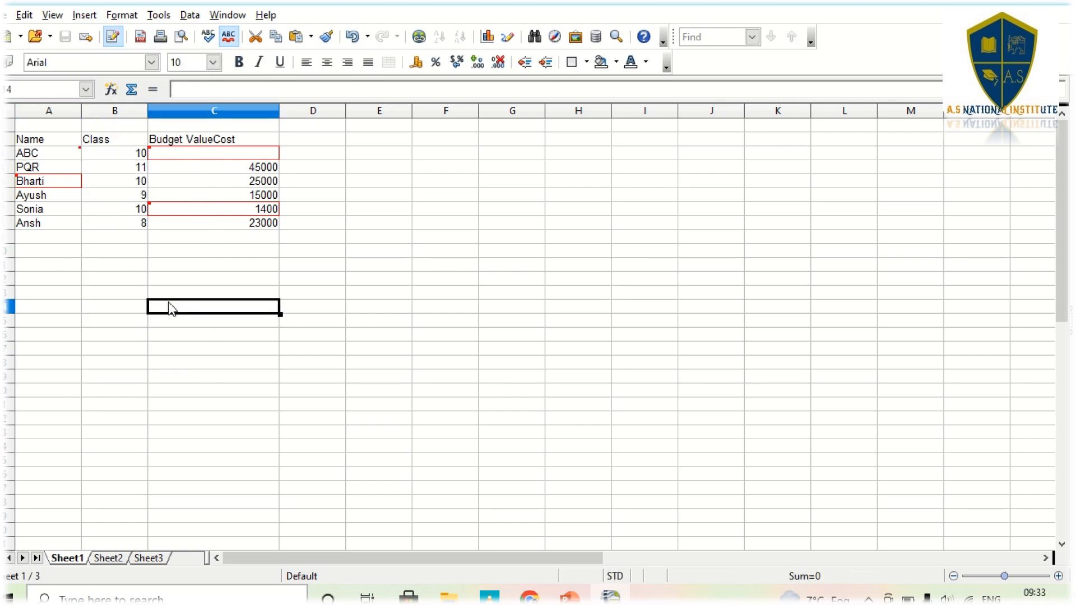
pyautogui.click(49, 155)
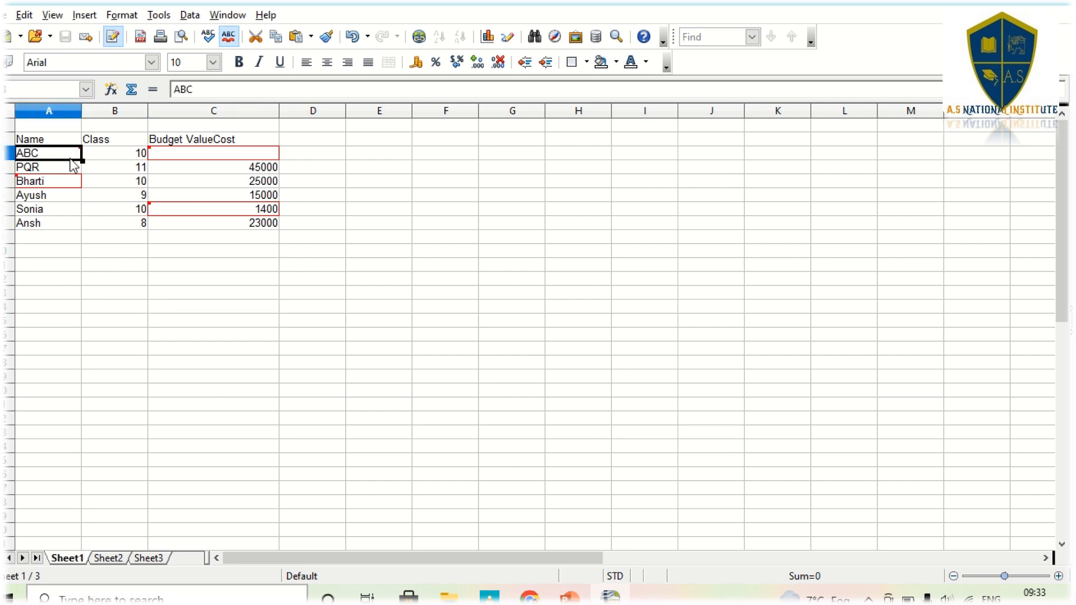
pyautogui.moveTo(72, 160)
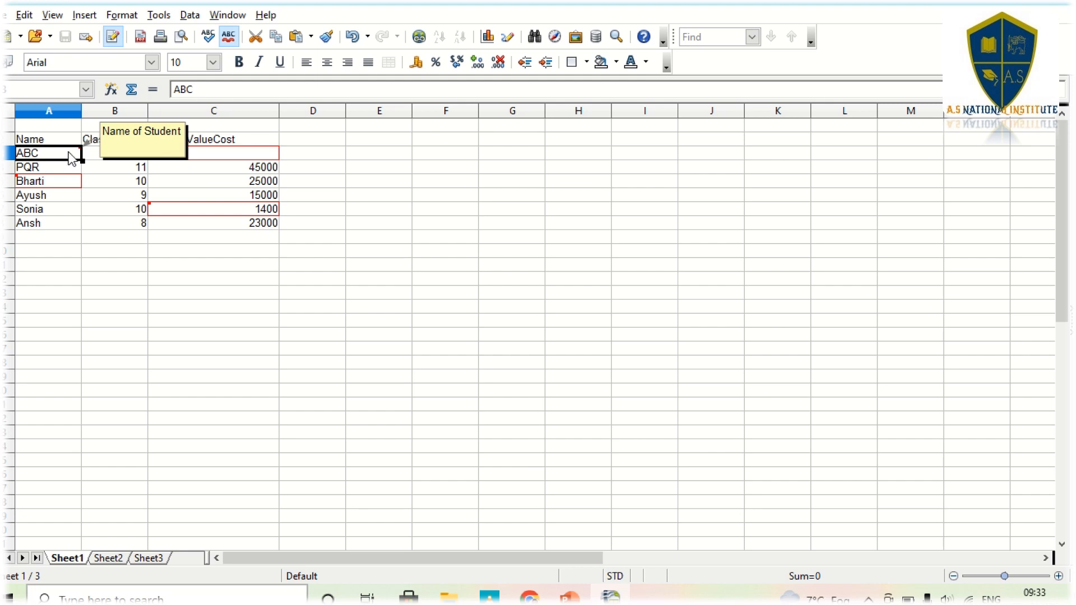
# Turn on Show Comment for cell A3 so its comment is permanently displayed, and save the spreadsheet
pyautogui.rightClick(69, 152)
pyautogui.click(341, 287)
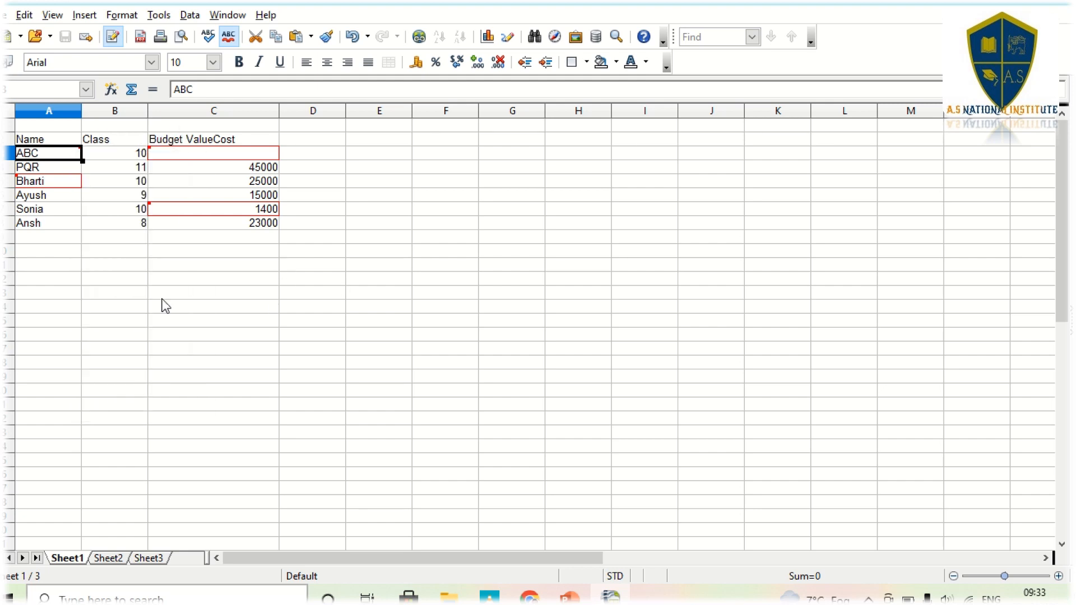
pyautogui.rightClick(58, 154)
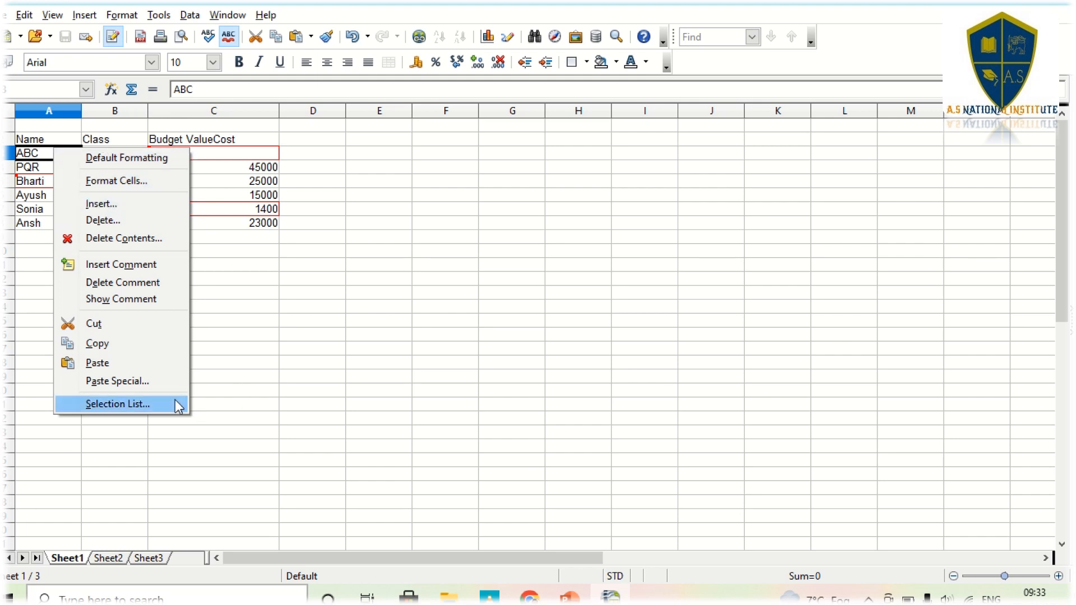
pyautogui.click(140, 298)
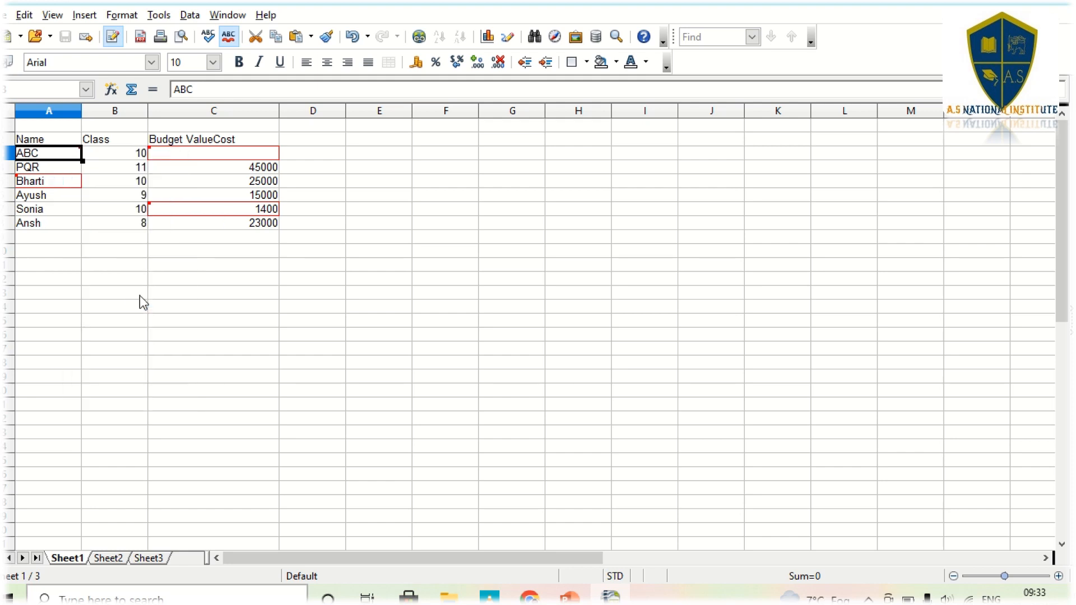
pyautogui.click(140, 296)
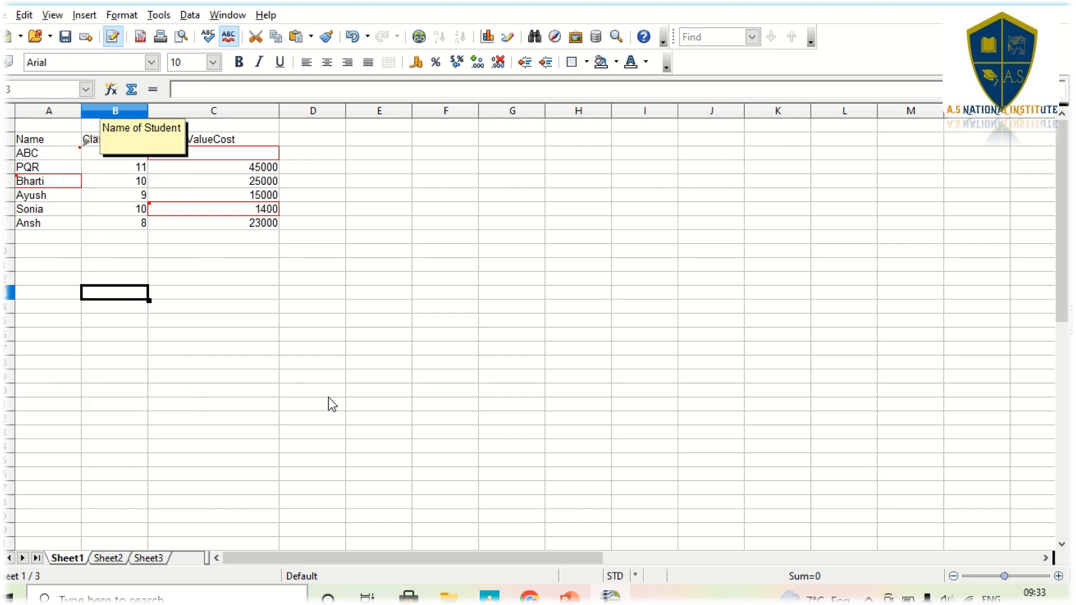
pyautogui.hotkey('ctrl', 's')
pyautogui.hotkey('alt', 'Tab')
pyautogui.hotkey('alt', 'Tab')
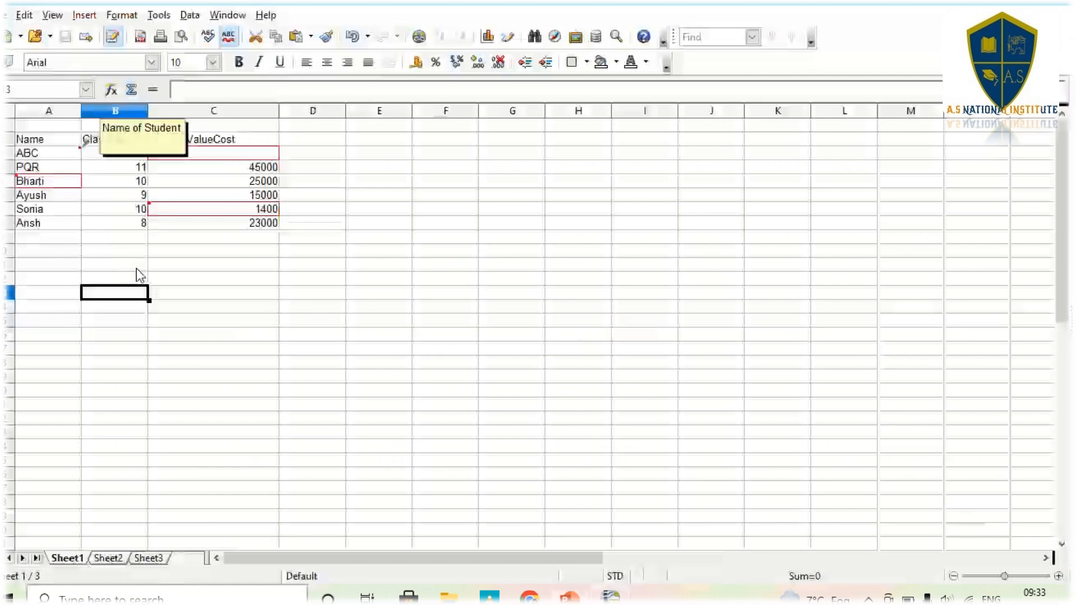
# Edit the comment on cell A3, replacing its whole text with "Student Name"
pyautogui.click(40, 150)
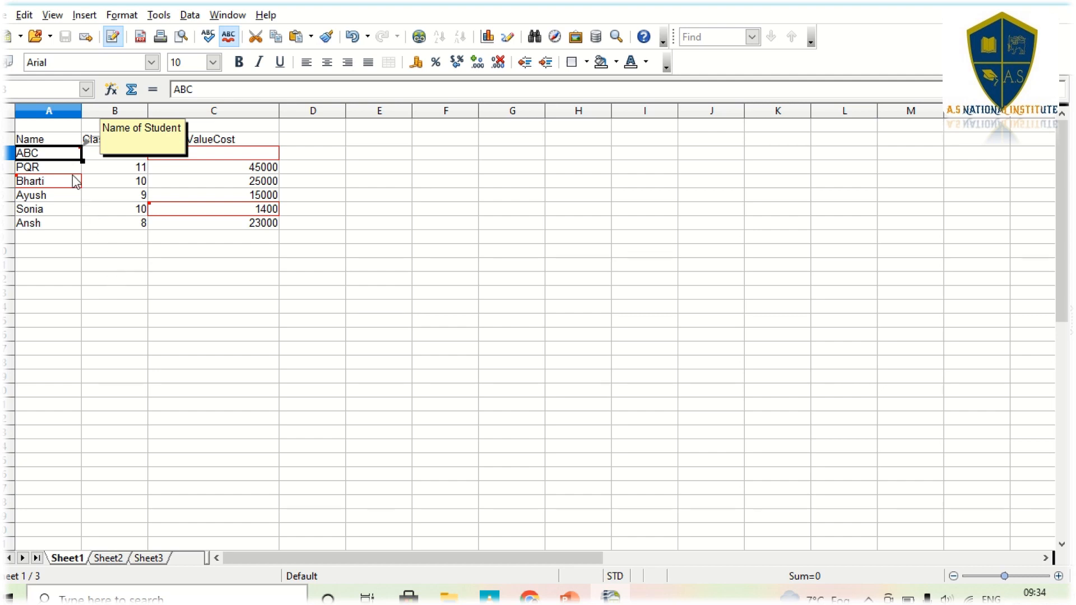
pyautogui.rightClick(71, 156)
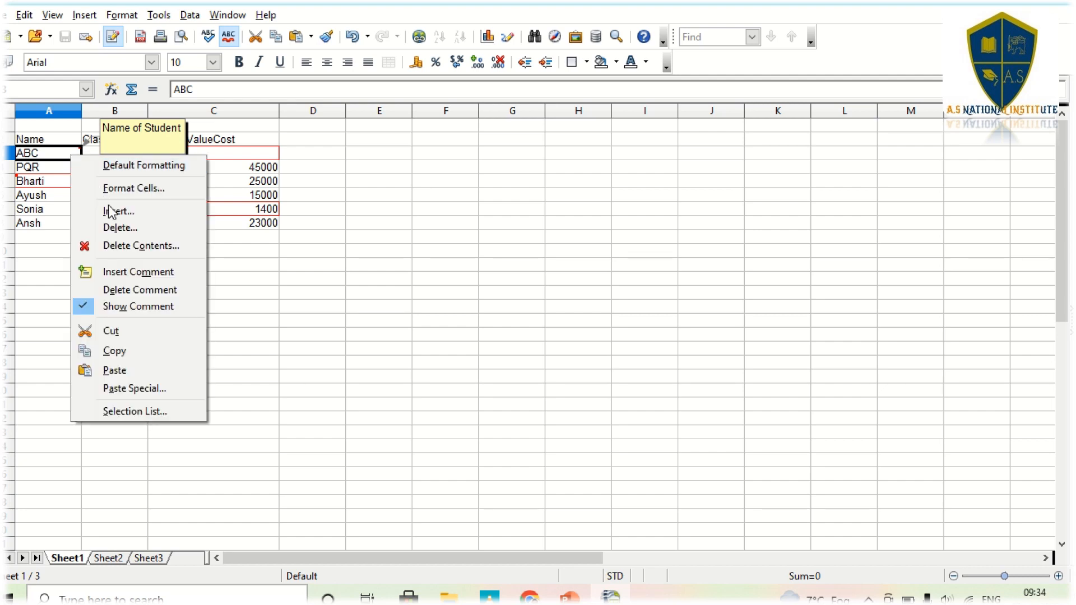
pyautogui.click(144, 272)
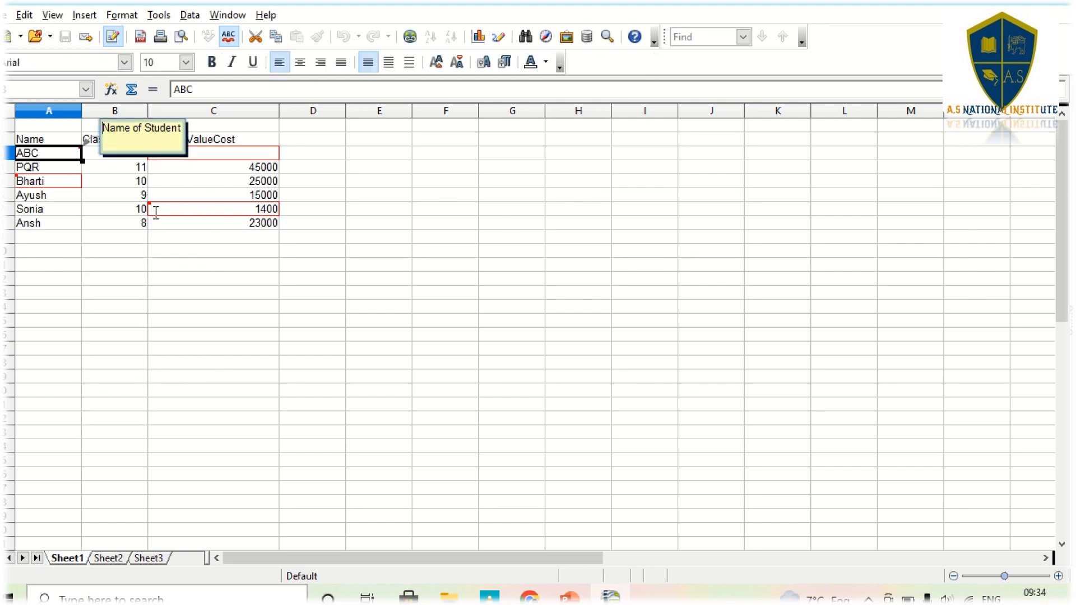
pyautogui.click(182, 129)
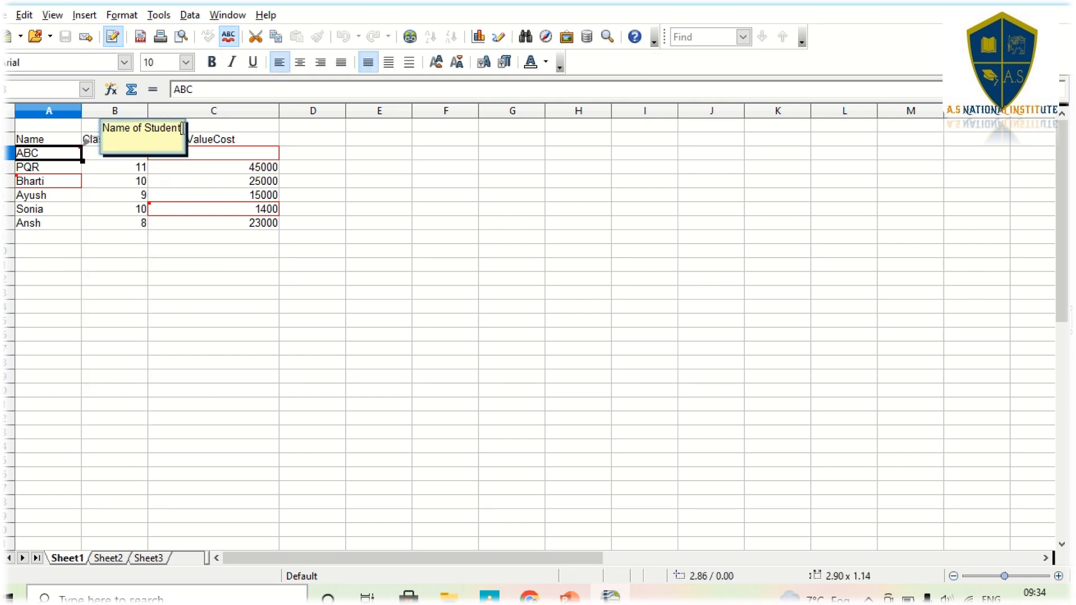
pyautogui.press('BackSpace')
pyautogui.press('BackSpace')
pyautogui.press('BackSpace')
pyautogui.press('BackSpace')
pyautogui.press('BackSpace')
pyautogui.press('BackSpace')
pyautogui.press('BackSpace')
pyautogui.press('BackSpace')
pyautogui.press('BackSpace')
pyautogui.press('BackSpace')
pyautogui.press('BackSpace')
pyautogui.press('BackSpace')
pyautogui.press('BackSpace')
pyautogui.press('BackSpace')
pyautogui.press('BackSpace')
pyautogui.write('Studen')
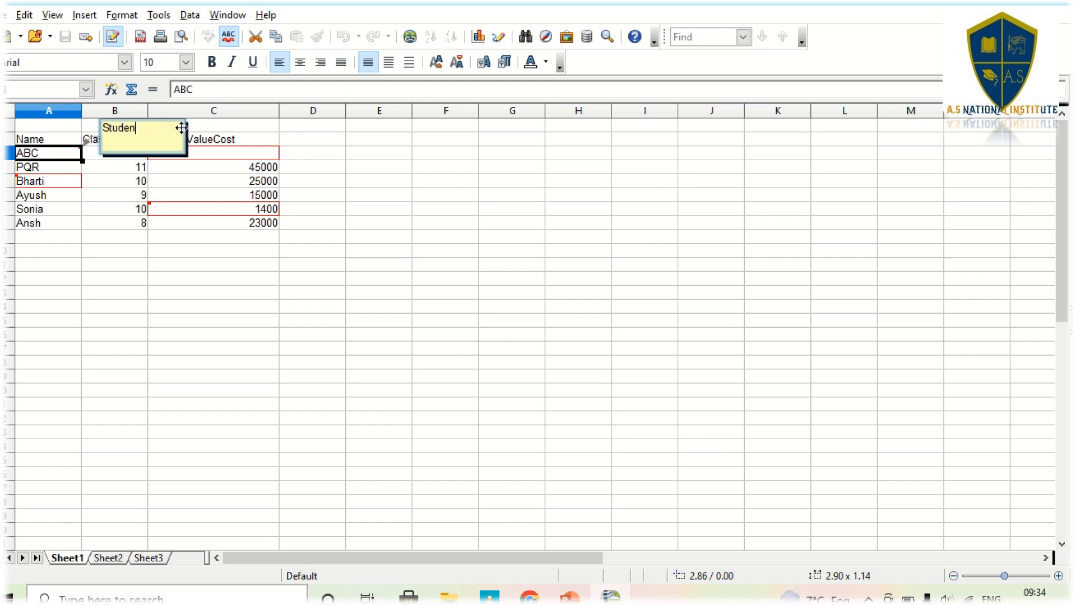
pyautogui.write('t Name')
pyautogui.click(192, 243)
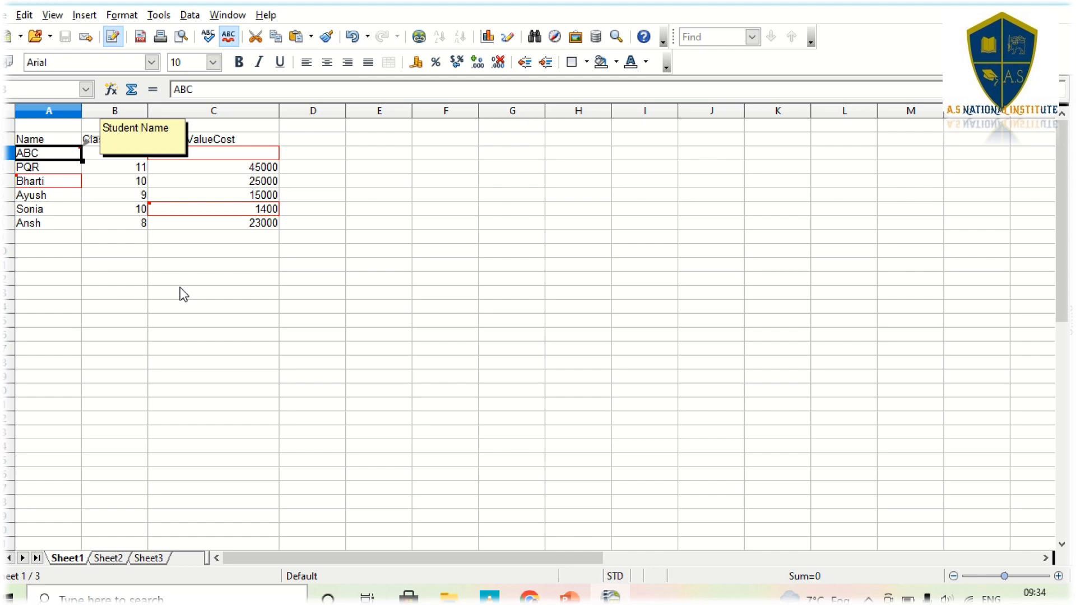
# Delete the comment from cell A3 and save the spreadsheet
pyautogui.hotkey('alt', 'Tab')
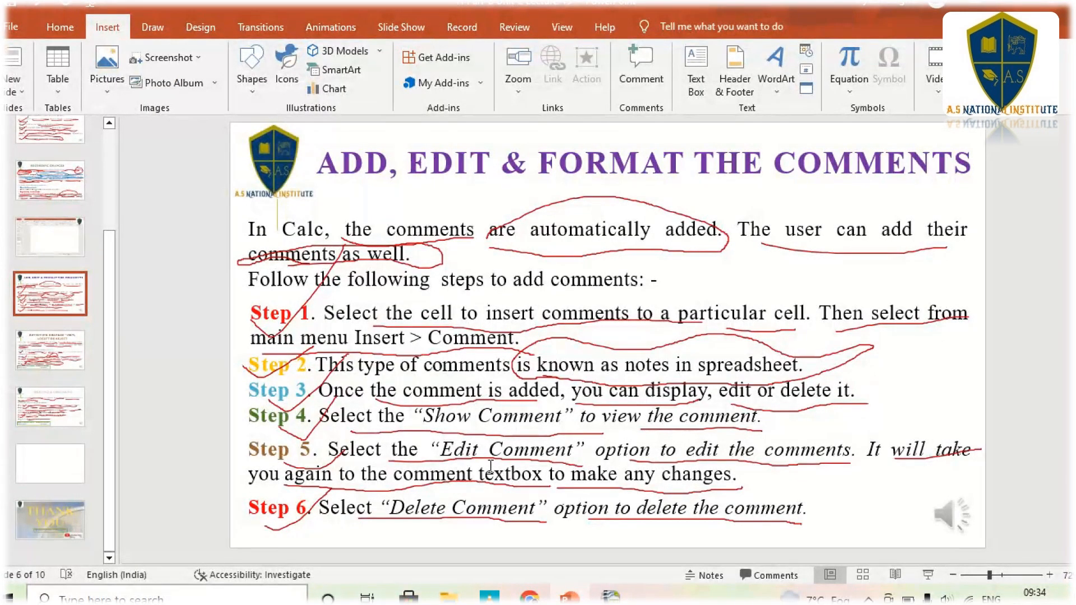
pyautogui.hotkey('alt', 'Tab')
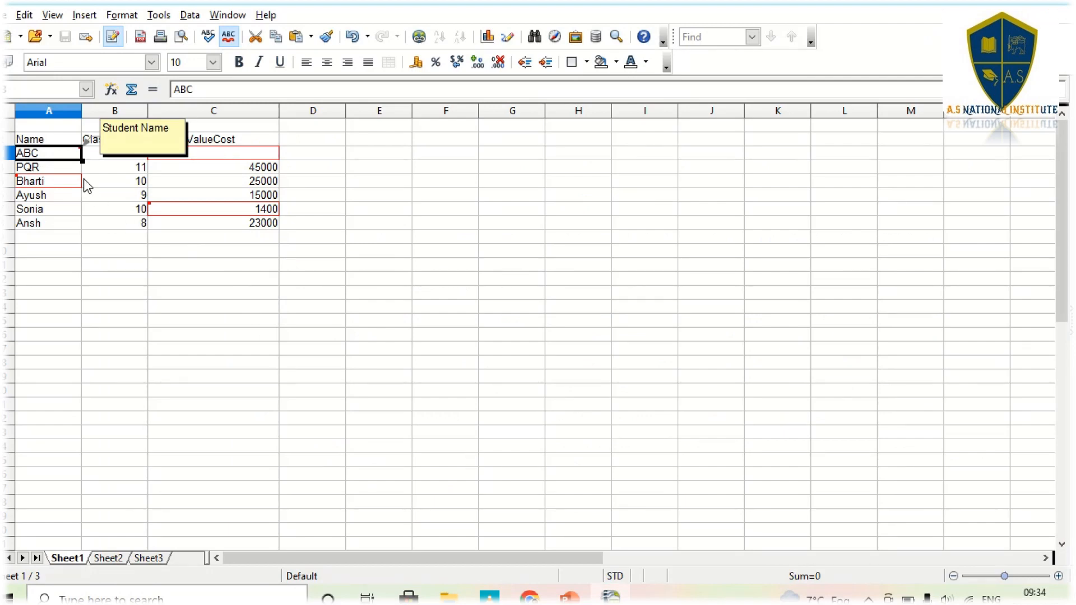
pyautogui.click(144, 293)
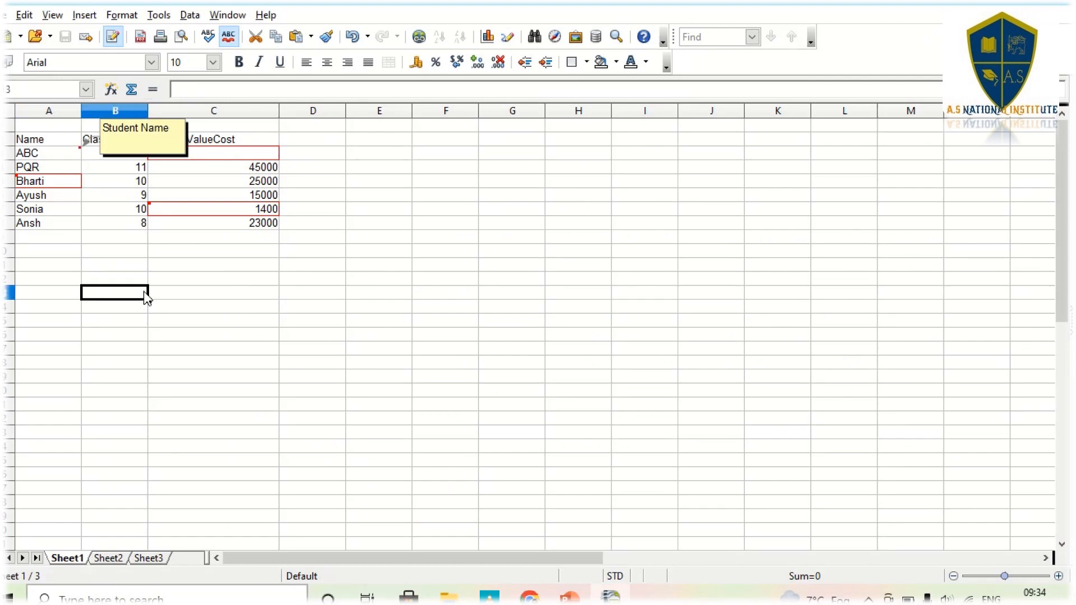
pyautogui.click(78, 155)
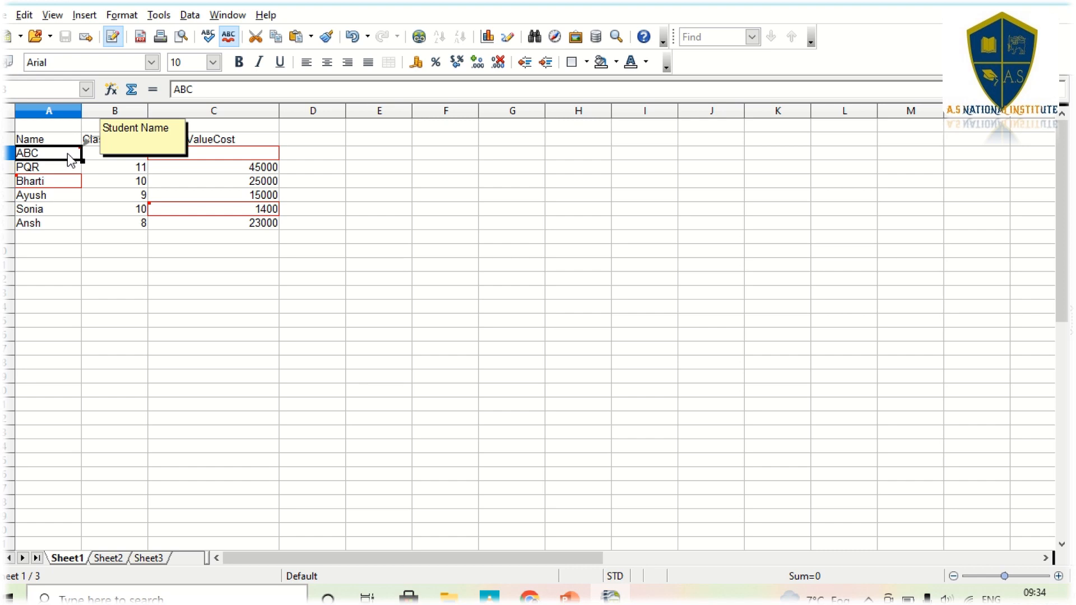
pyautogui.rightClick(69, 159)
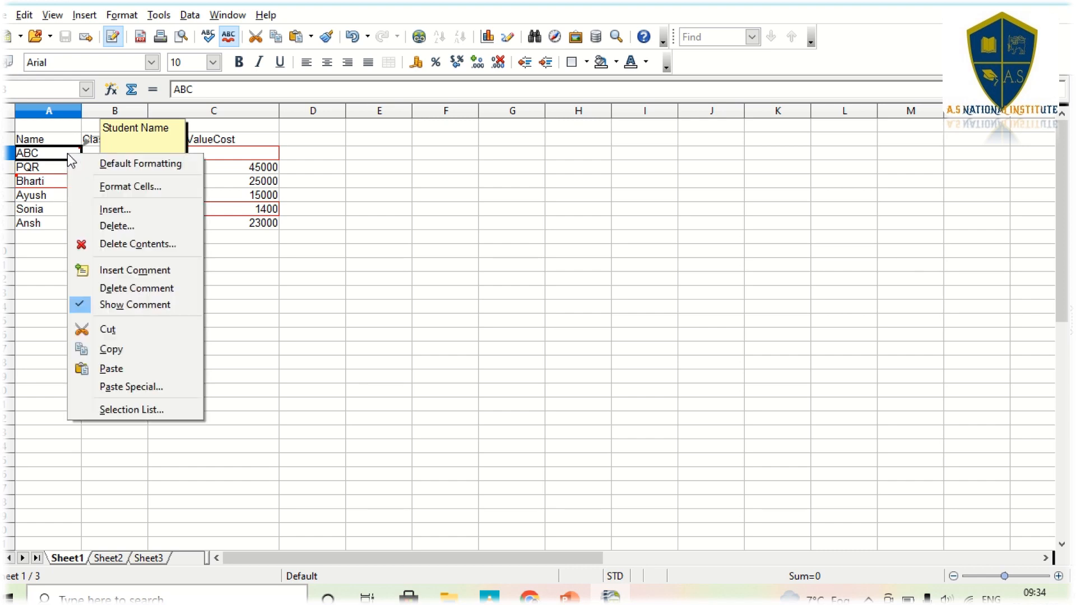
pyautogui.click(119, 292)
pyautogui.click(163, 306)
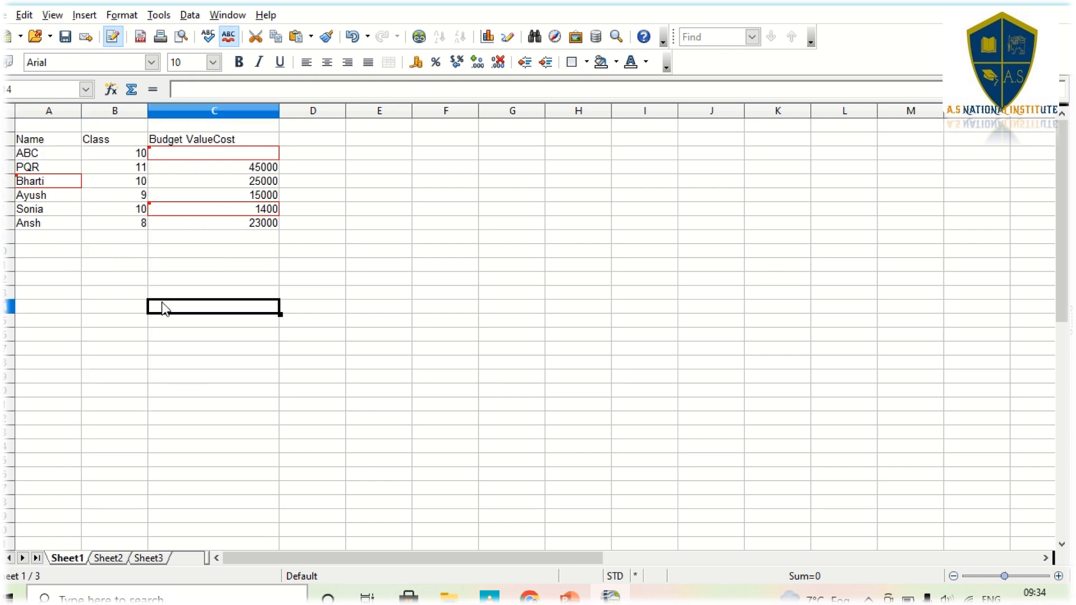
pyautogui.hotkey('ctrl', 's')
# Switch to PowerPoint and advance to the slide on reviewing changes: view, accept or reject
pyautogui.click(107, 272)
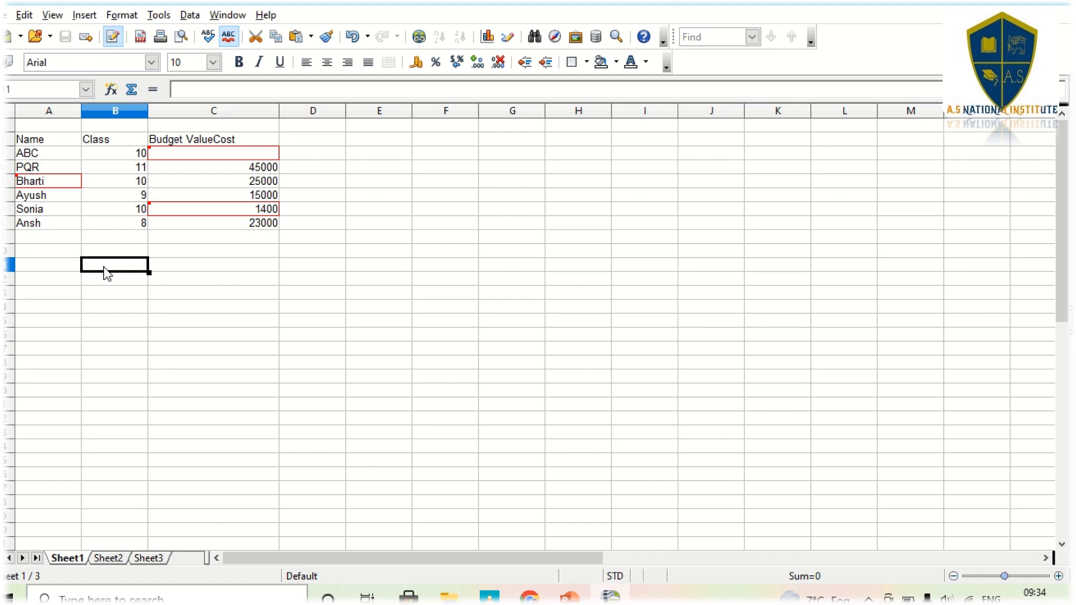
pyautogui.hotkey('alt', 'Tab')
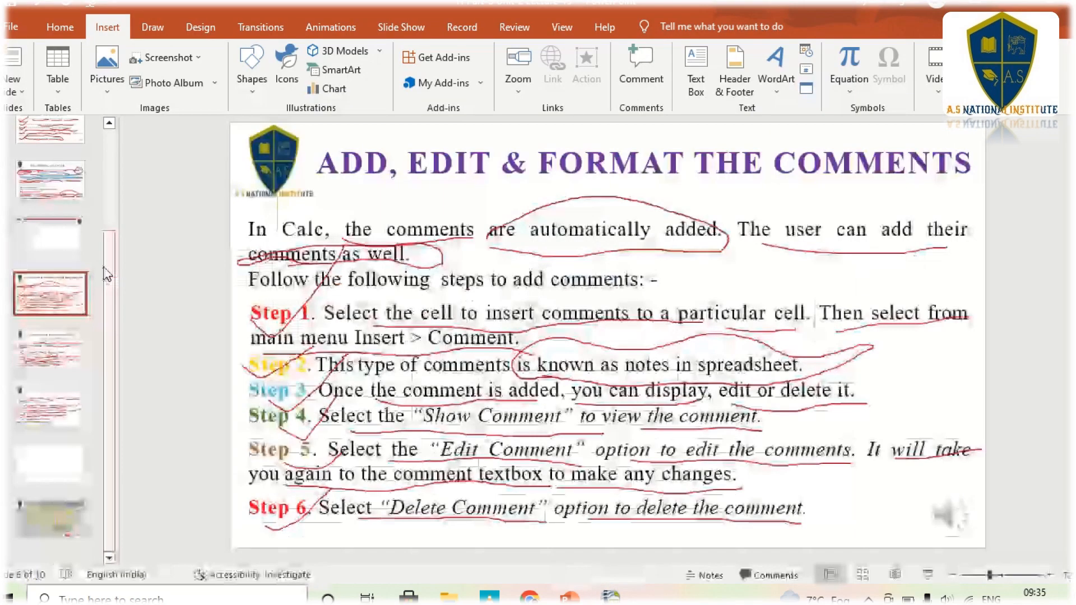
pyautogui.press('Down')
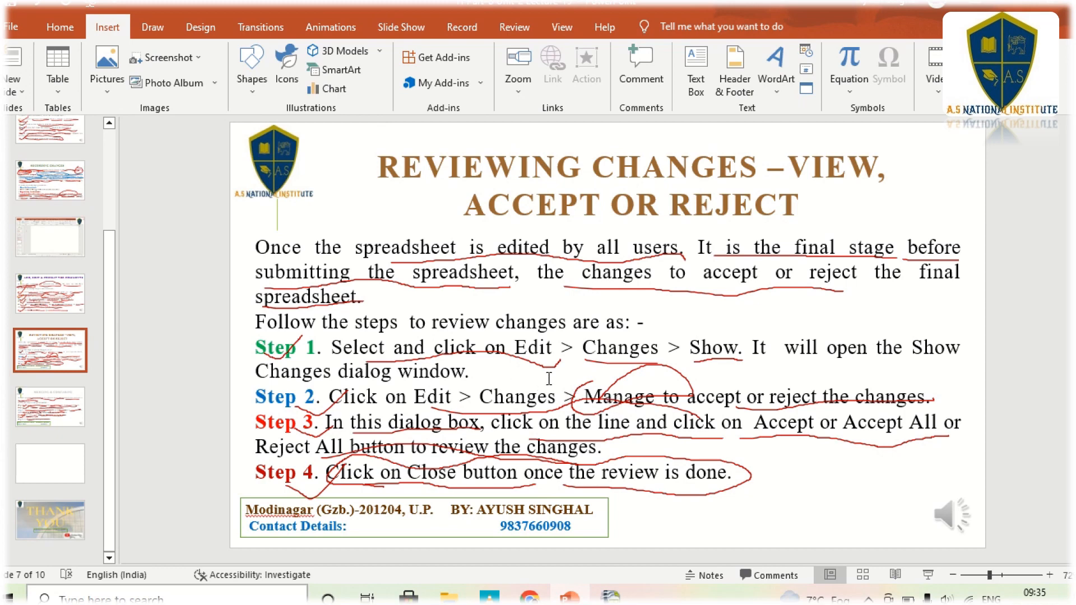
# Switch to the OpenOffice Calc spreadsheet and open Show Changes, keeping Show changes in spreadsheet enabled, and apply the settings
pyautogui.click(610, 598)
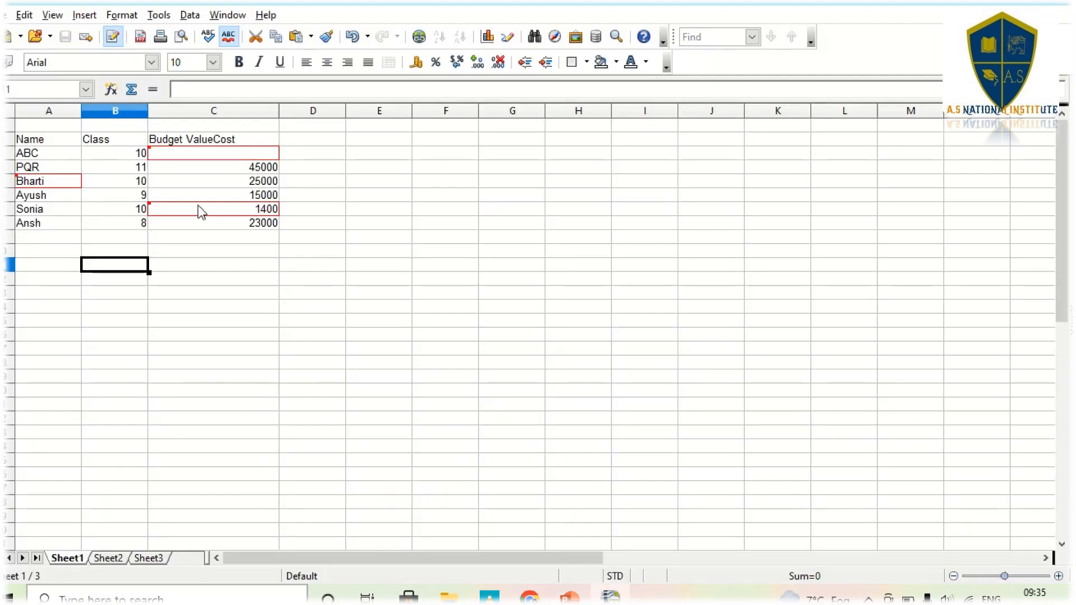
pyautogui.moveTo(213, 266); pyautogui.dragTo(112, 230)
pyautogui.click(112, 228)
pyautogui.click(115, 240)
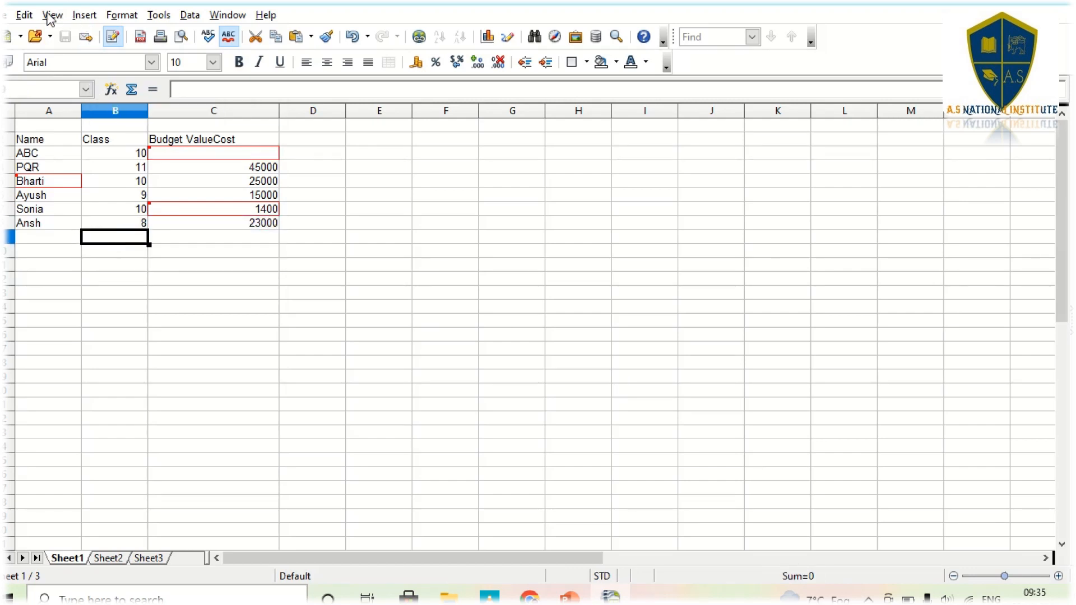
pyautogui.click(24, 16)
pyautogui.moveTo(72, 202)
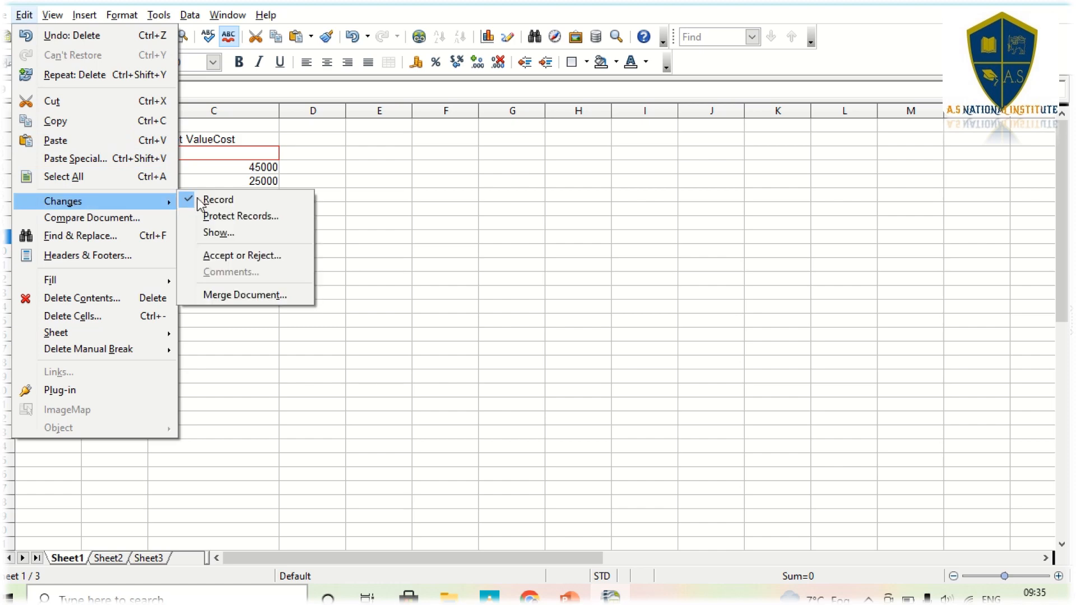
pyautogui.click(239, 233)
pyautogui.moveTo(460, 171); pyautogui.dragTo(538, 176)
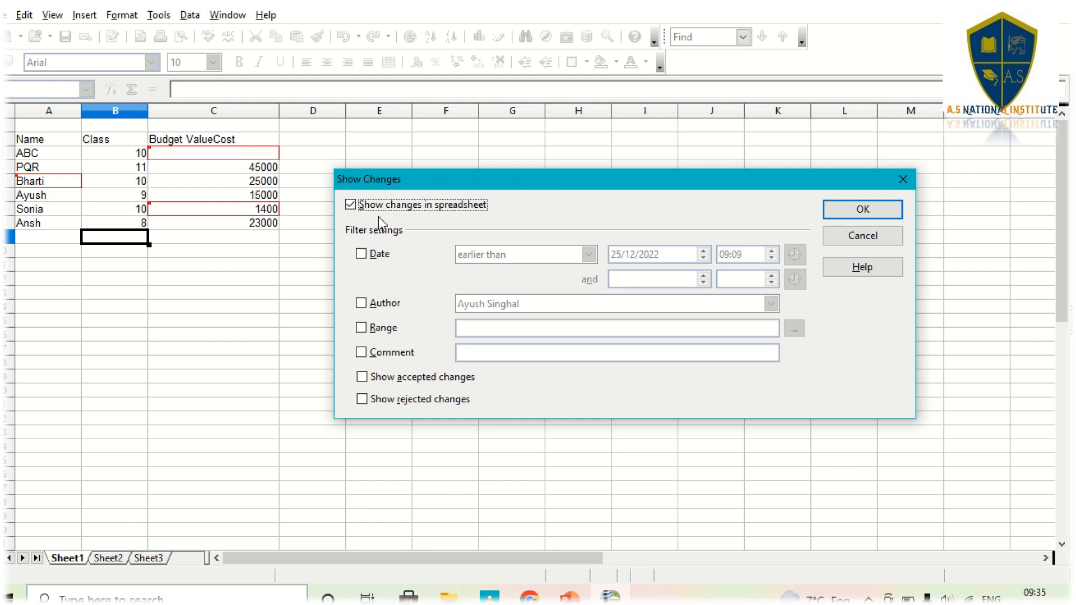
pyautogui.hotkey('alt', 'Tab')
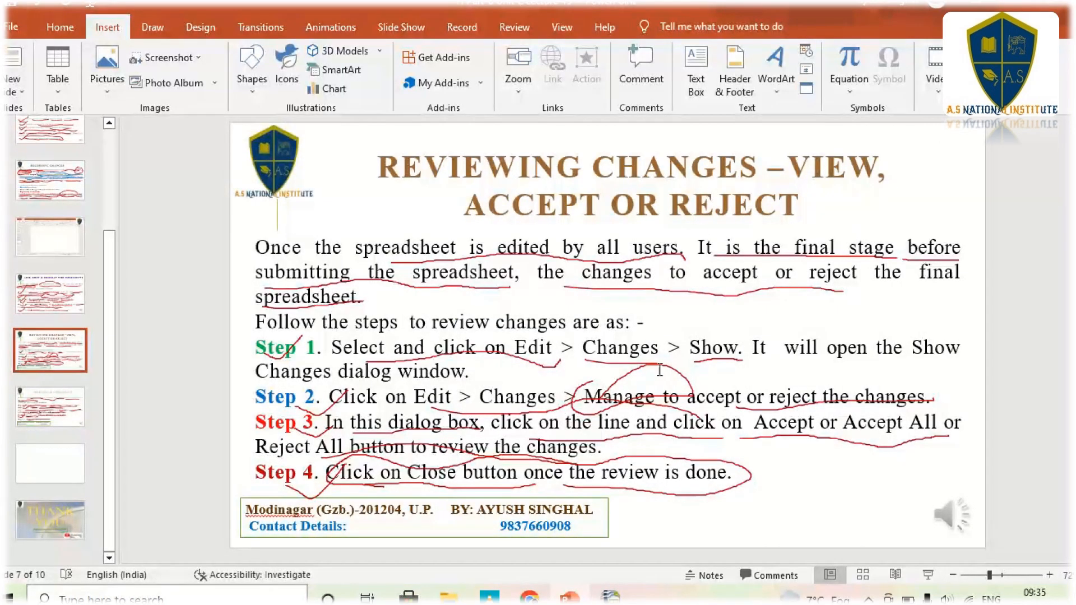
pyautogui.hotkey('alt', 'Tab')
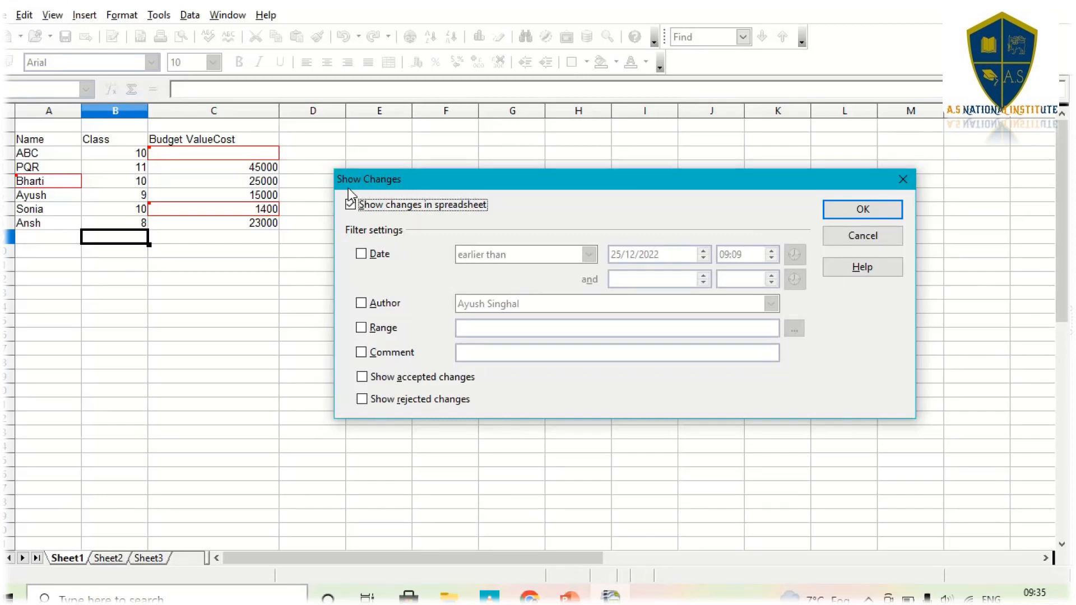
pyautogui.hotkey('alt', 'Tab')
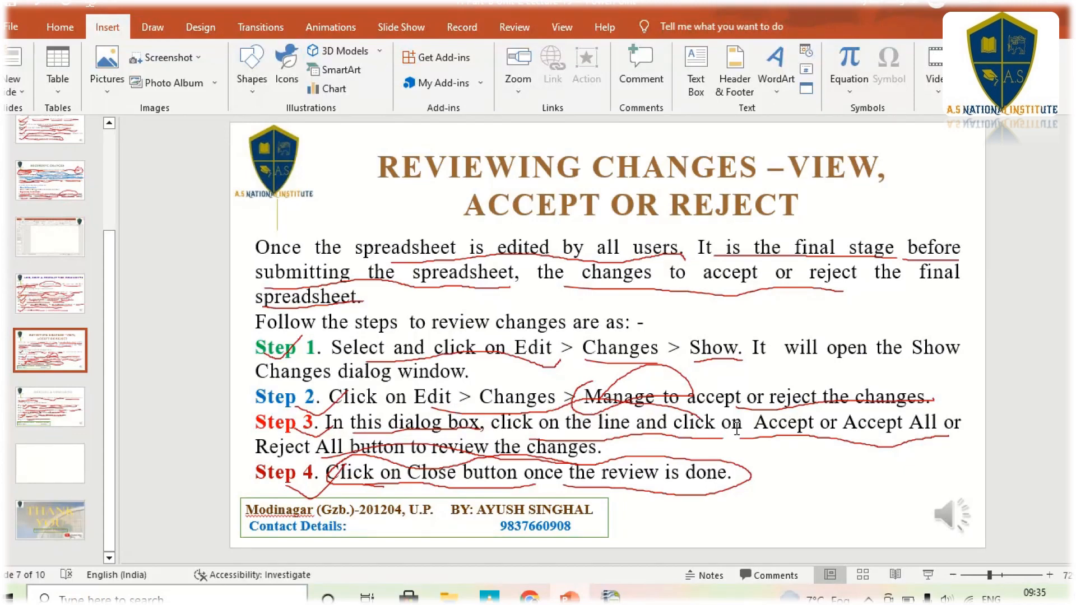
pyautogui.hotkey('alt', 'Tab')
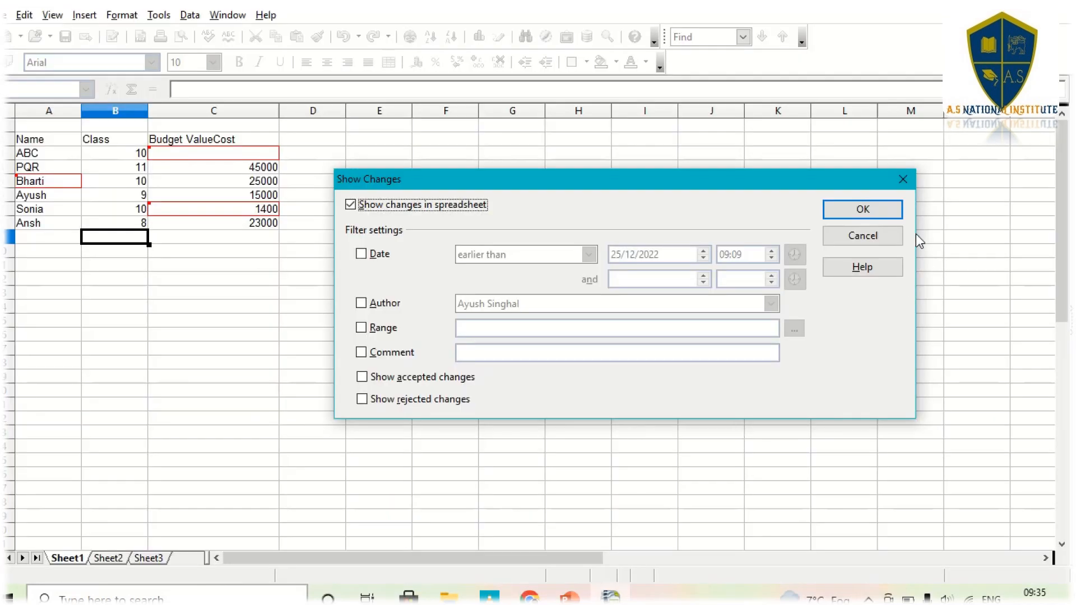
pyautogui.click(884, 217)
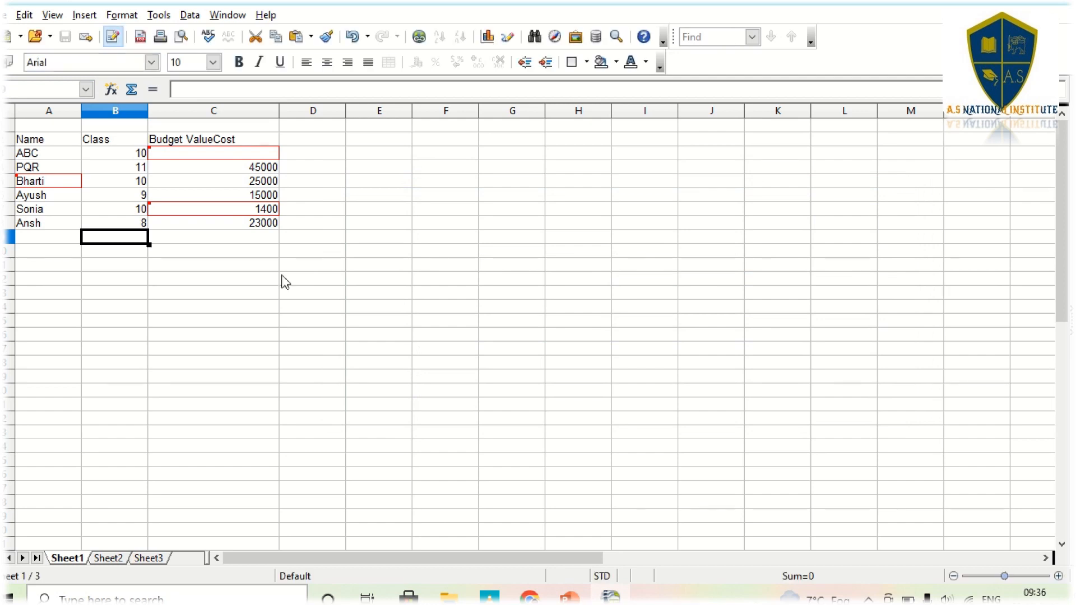
pyautogui.click(24, 15)
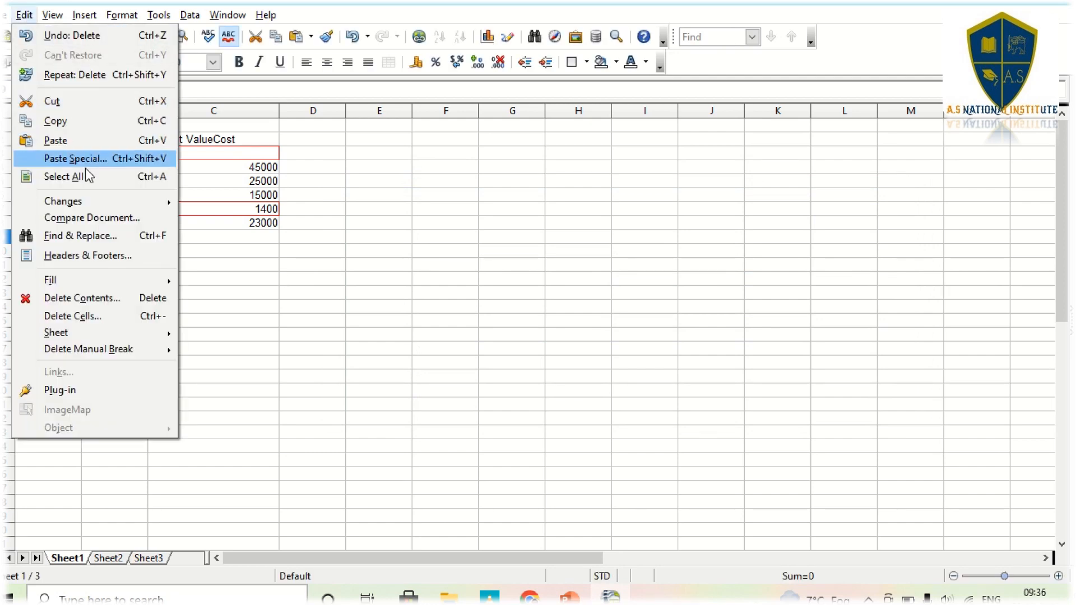
pyautogui.moveTo(89, 201)
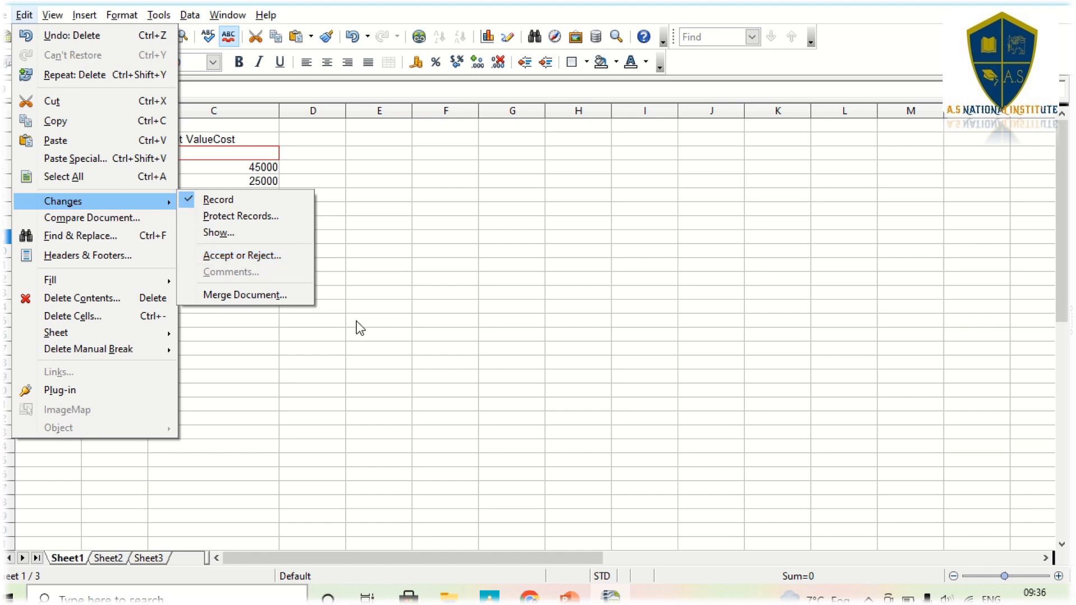
pyautogui.hotkey('alt', 'Tab')
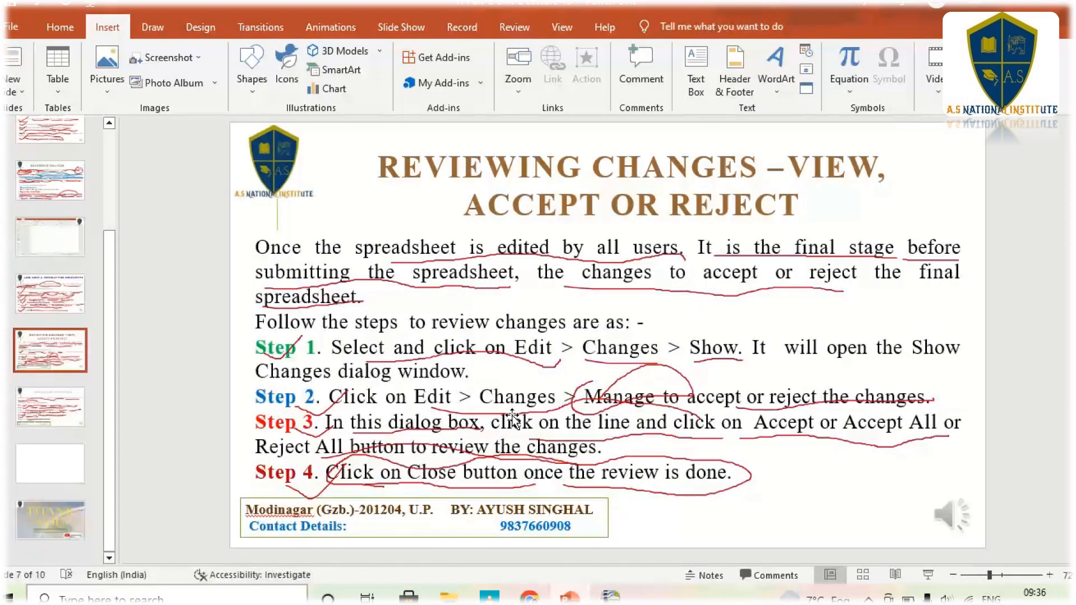
pyautogui.hotkey('alt', 'Tab')
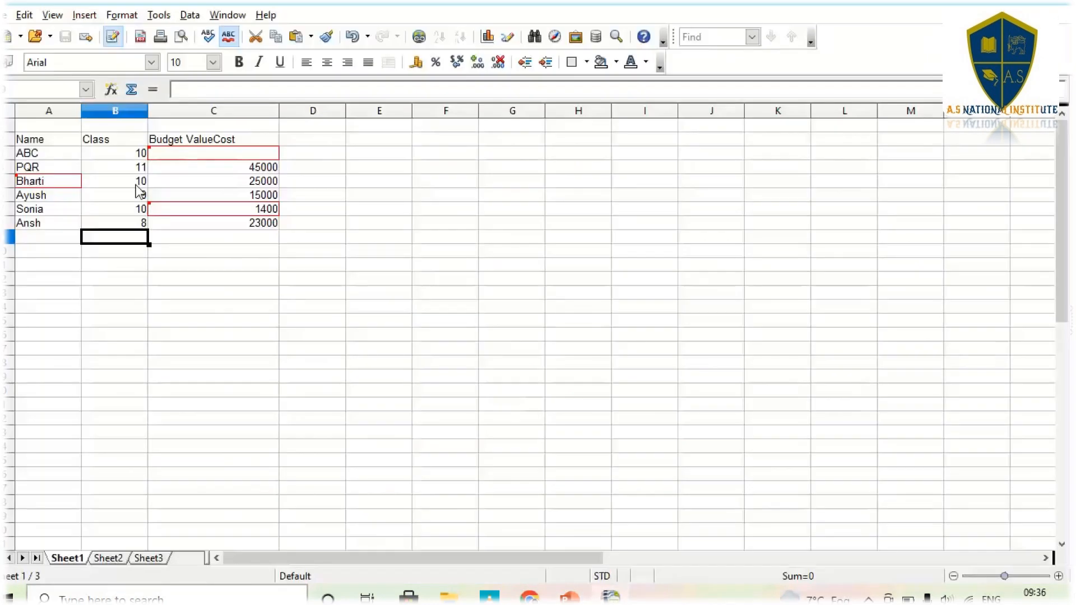
pyautogui.click(24, 15)
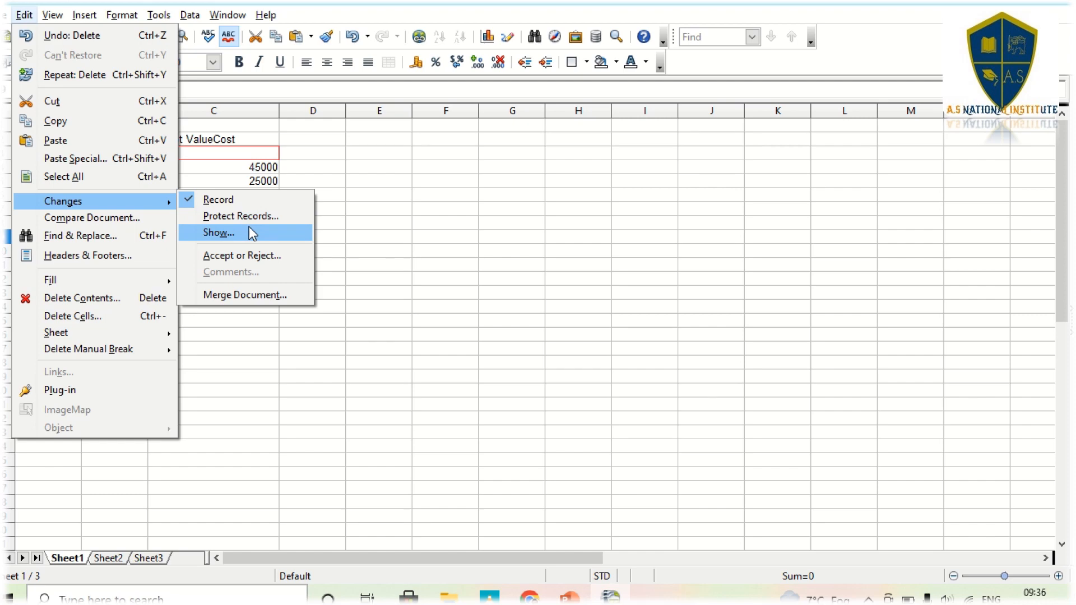
pyautogui.hotkey('alt', 'Tab')
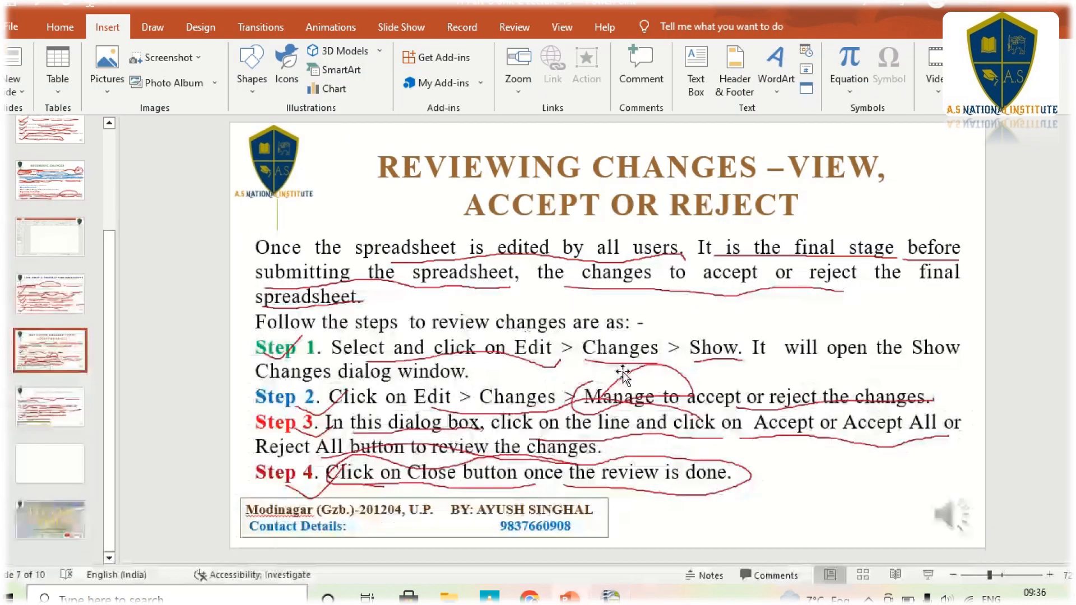
pyautogui.hotkey('alt', 'Tab')
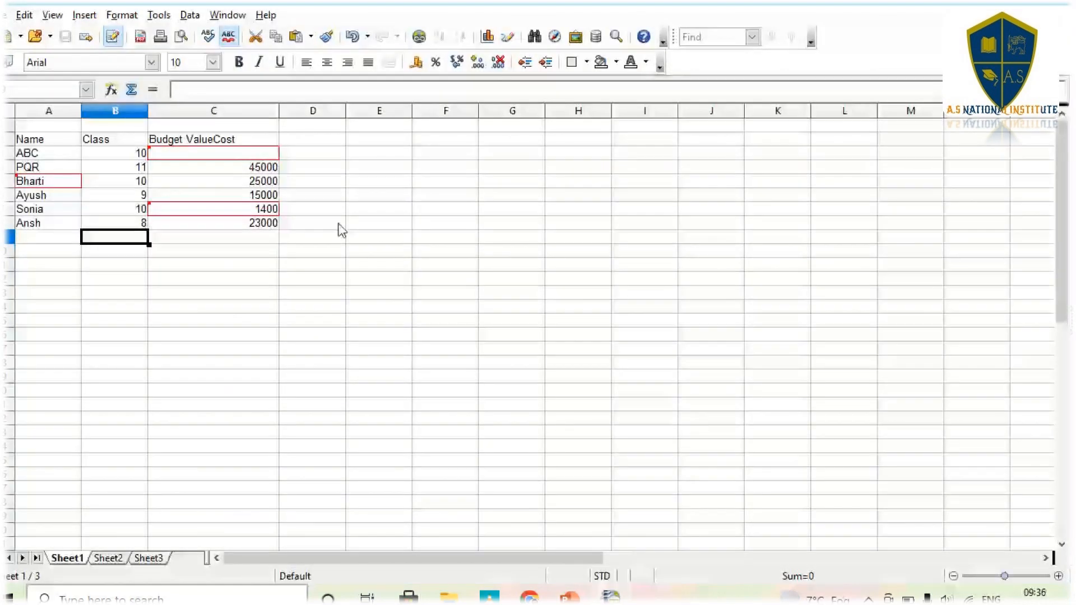
# Open the Accept or Reject Changes list and move the dialog clear of the spreadsheet data
pyautogui.click(24, 14)
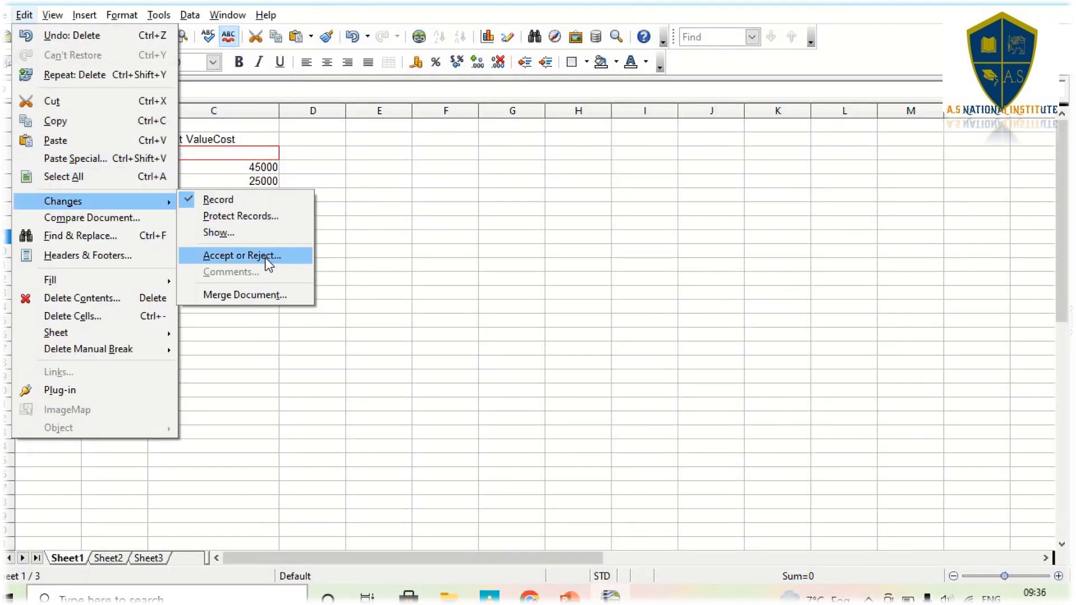
pyautogui.click(269, 257)
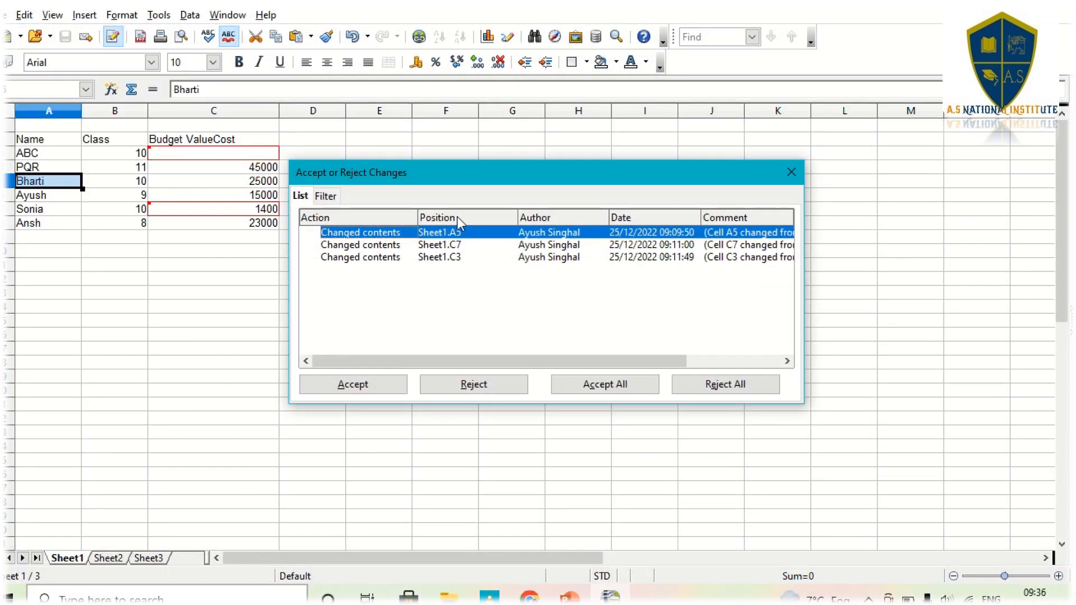
pyautogui.moveTo(470, 171); pyautogui.dragTo(522, 194)
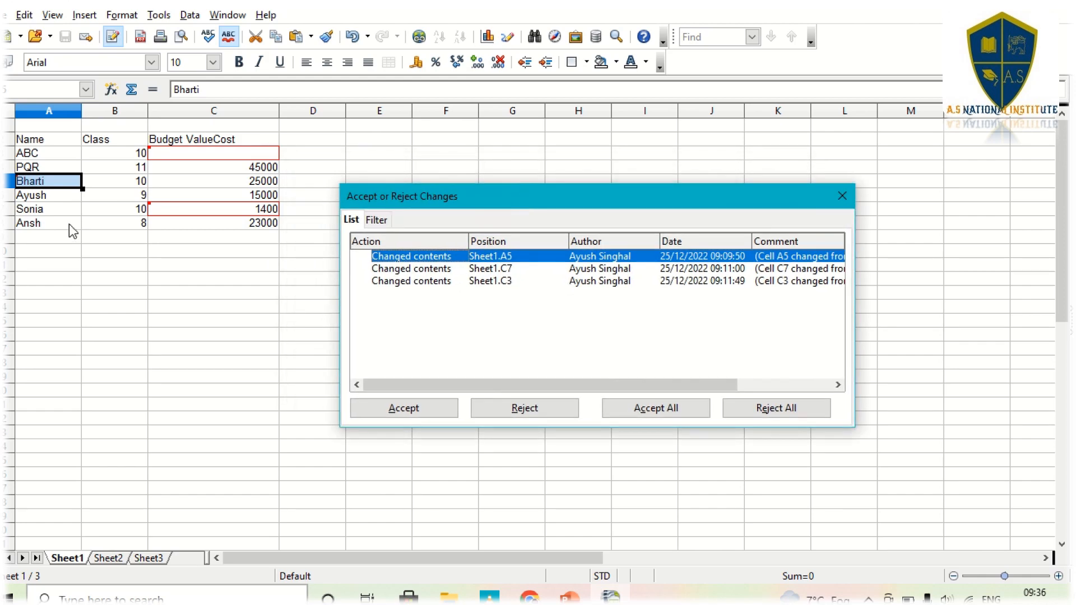
pyautogui.click(156, 328)
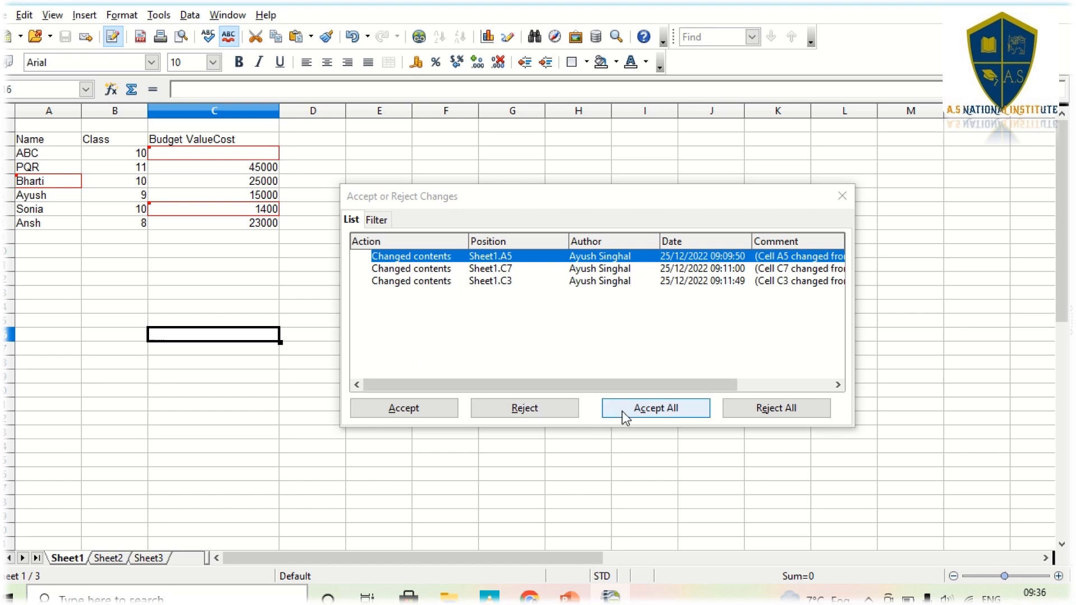
# Accept the recorded change to cell C7 in the list of changes
pyautogui.click(447, 258)
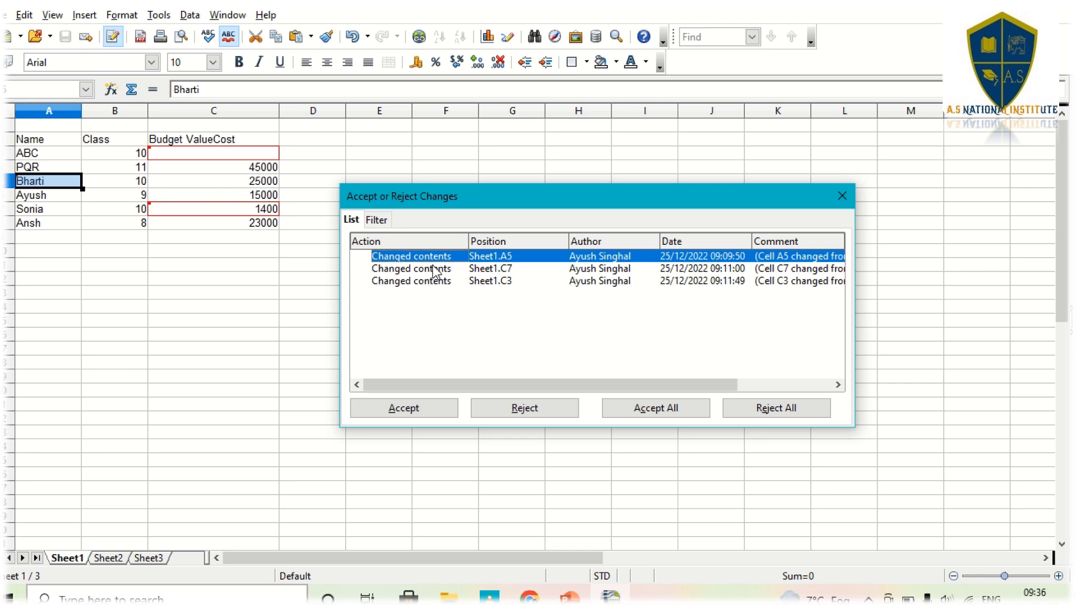
pyautogui.click(434, 269)
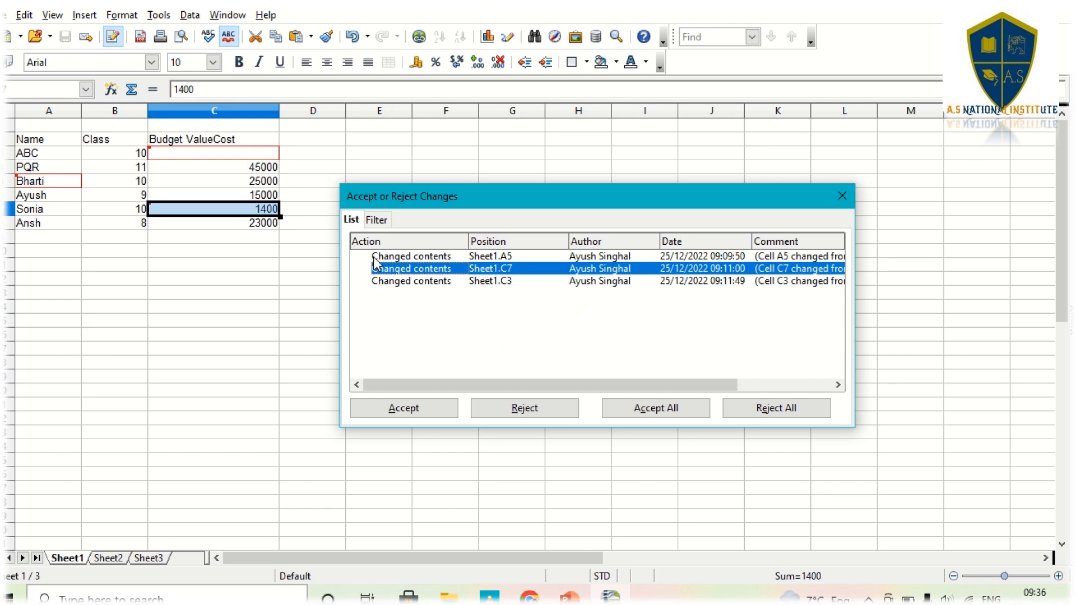
pyautogui.click(428, 412)
pyautogui.click(209, 362)
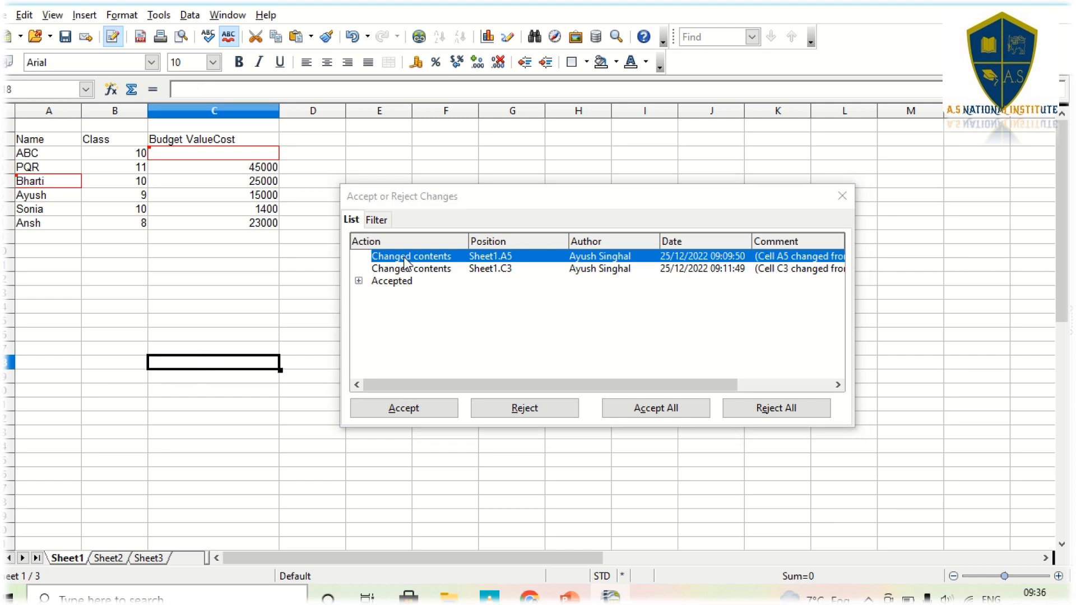
# Reject the recorded change to cell A5, then select cell C3
pyautogui.click(530, 412)
pyautogui.click(194, 336)
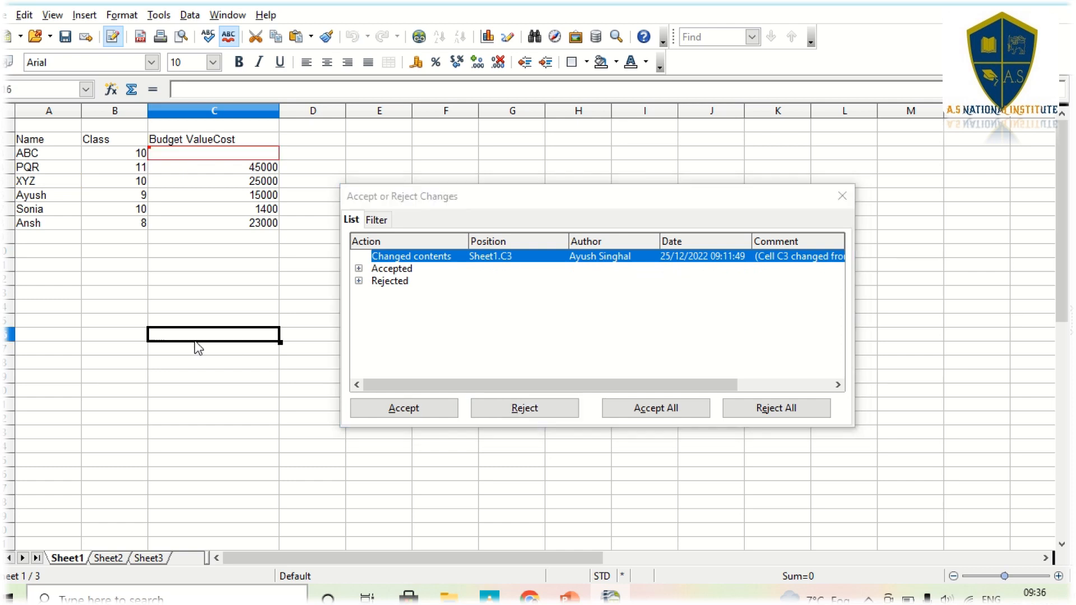
pyautogui.click(231, 152)
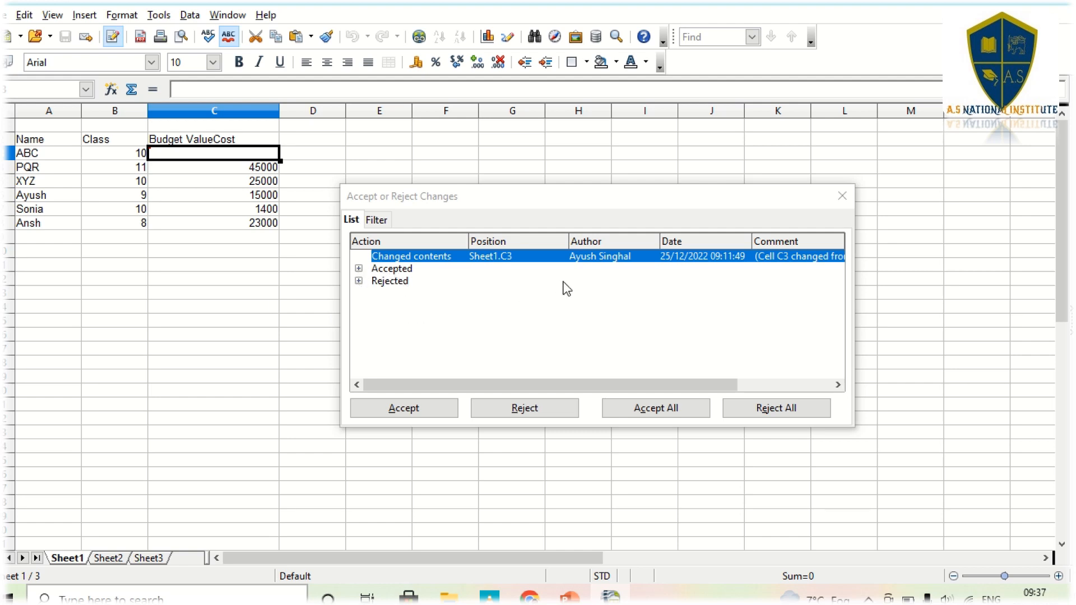
# Accept all remaining recorded changes, save the spreadsheet and close the Accept or Reject Changes dialog
pyautogui.click(665, 412)
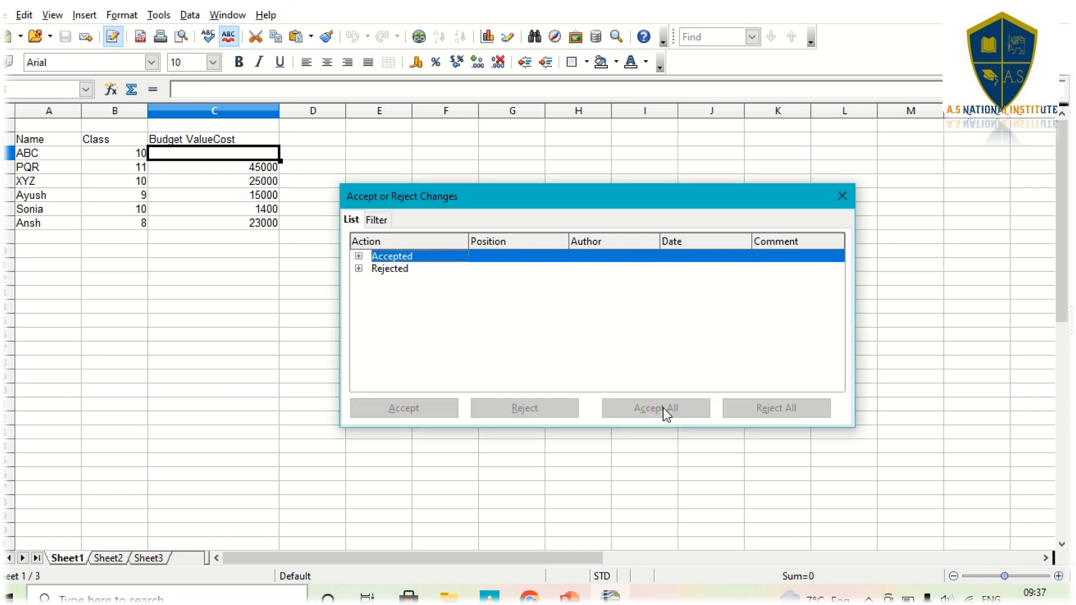
pyautogui.click(189, 340)
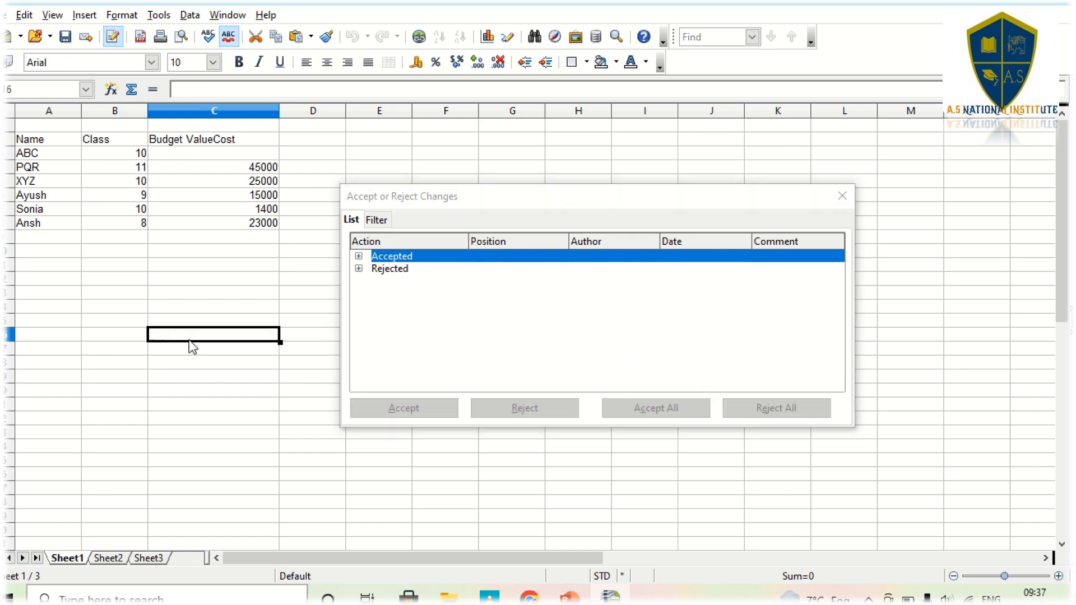
pyautogui.hotkey('ctrl', 's')
pyautogui.click(842, 198)
pyautogui.click(249, 325)
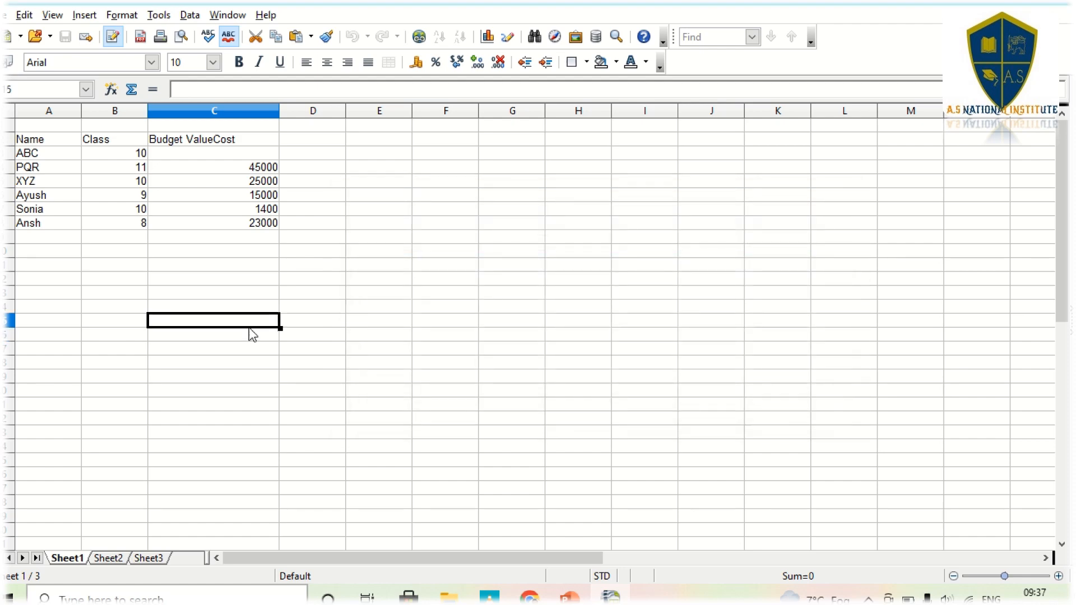
# Switch to PowerPoint and advance to the Merging & Comparing slide
pyautogui.hotkey('alt', 'Tab')
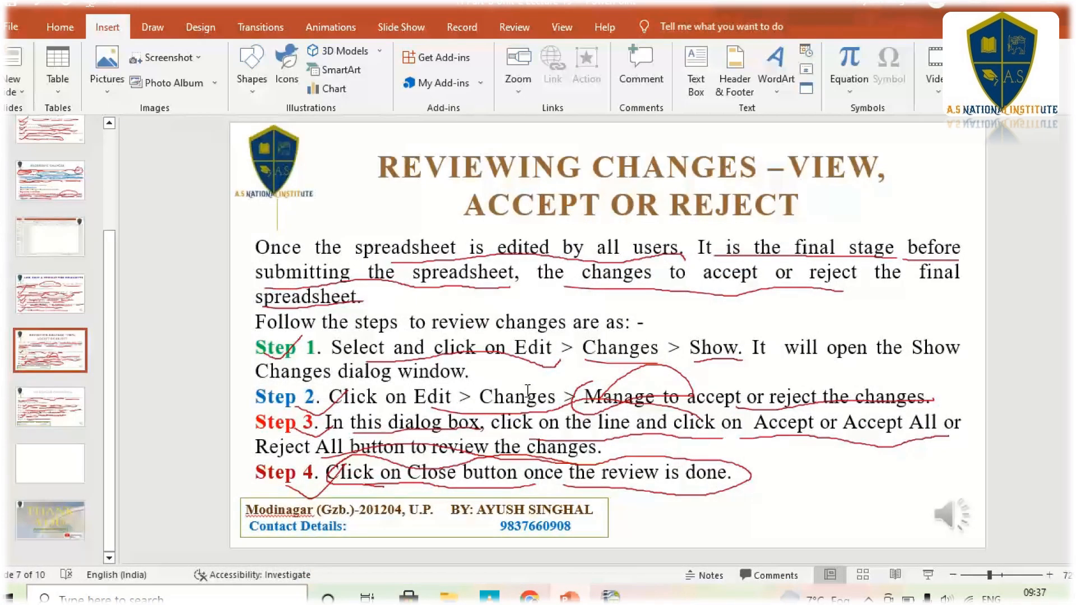
pyautogui.hotkey('alt', 'Tab')
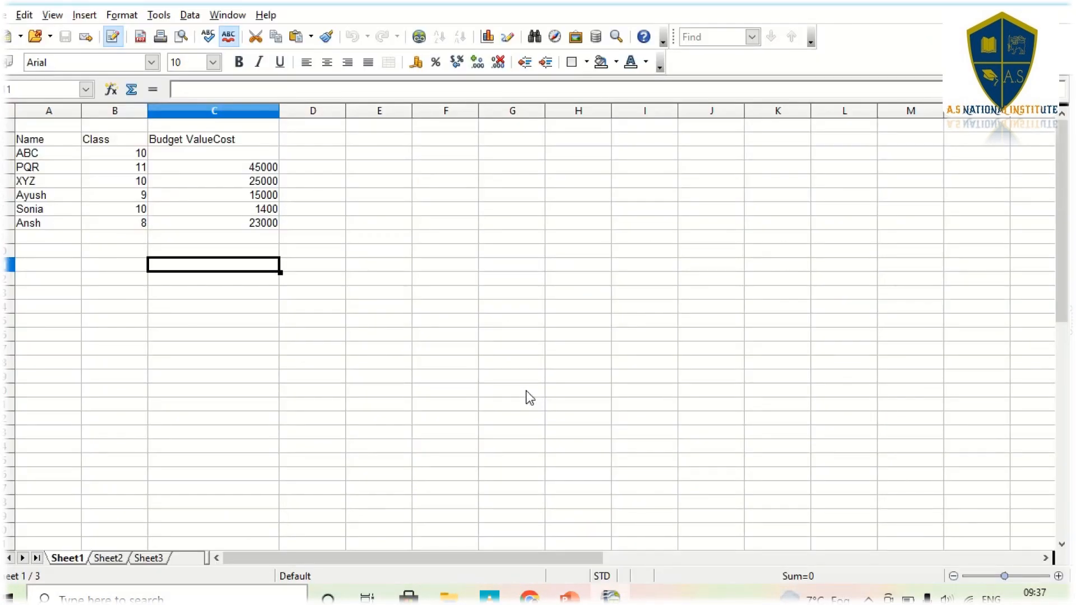
pyautogui.hotkey('alt', 'Tab')
pyautogui.scroll(-1, 527, 391)
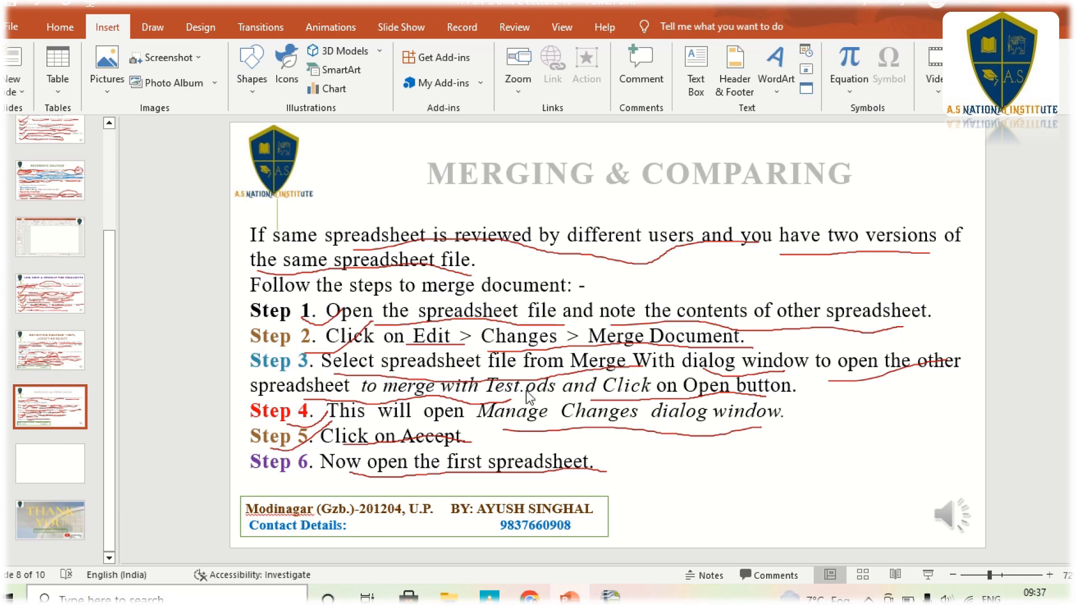
pyautogui.hotkey('alt', 'Tab')
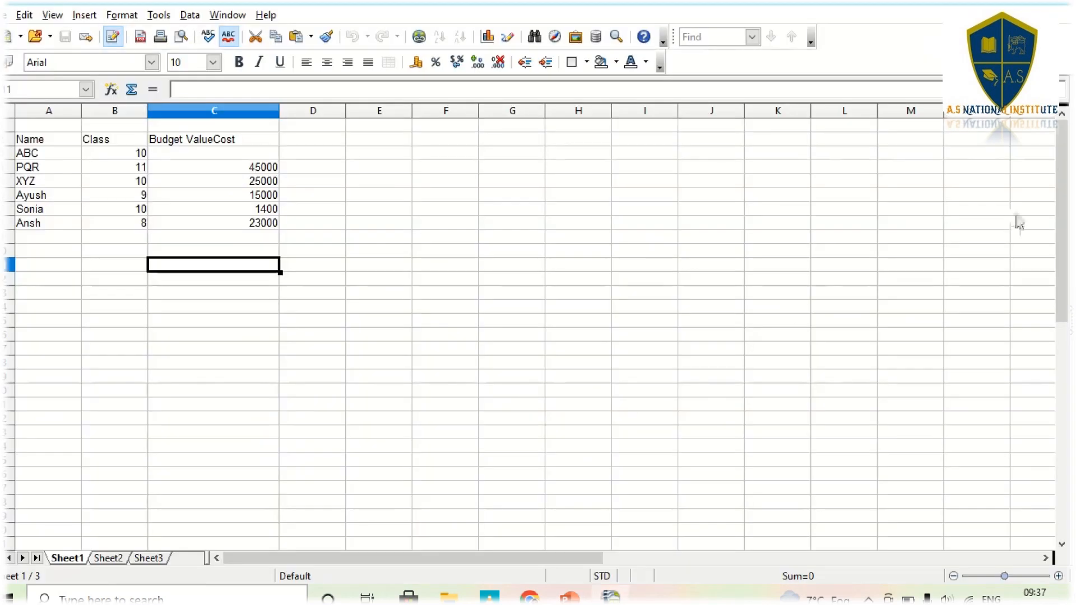
pyautogui.hotkey('alt', 'Tab')
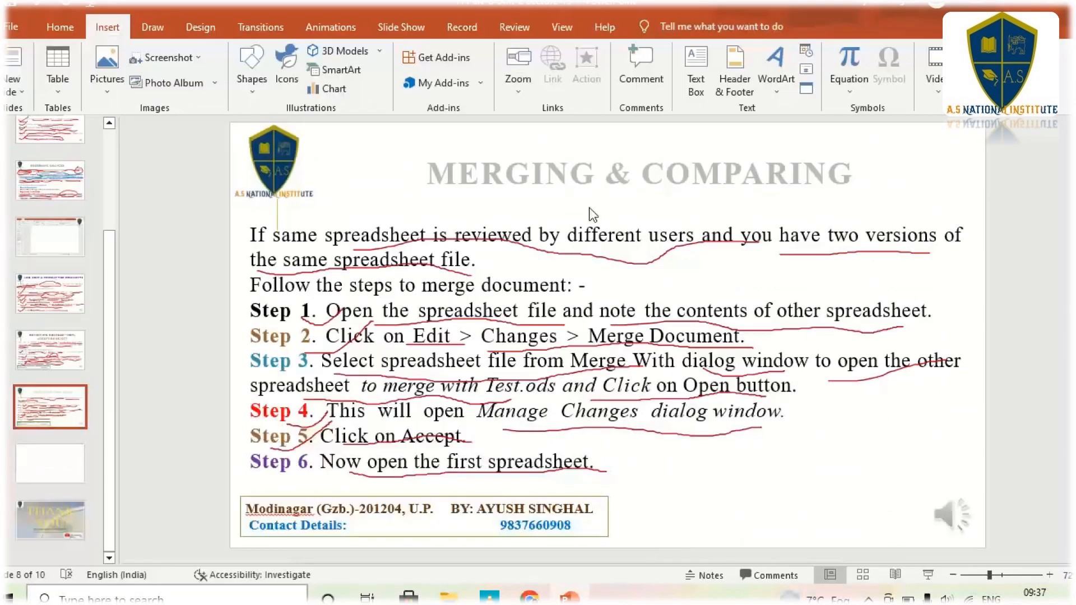
# Show the desktop, start OpenOffice and create a new blank spreadsheet
pyautogui.press('super+d')
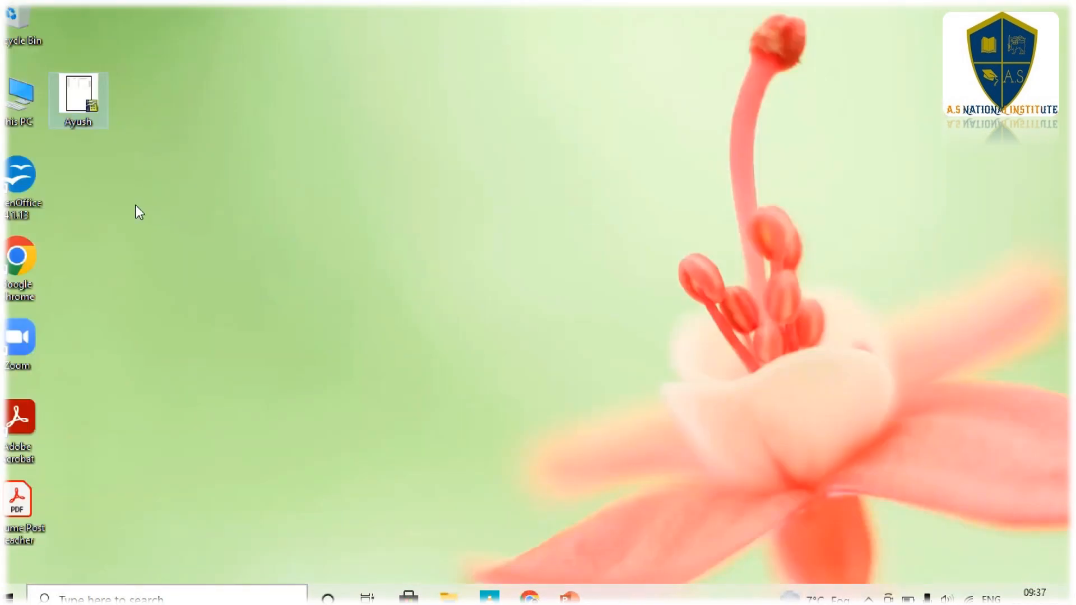
pyautogui.rightClick(136, 206)
pyautogui.click(181, 252)
pyautogui.rightClick(156, 236)
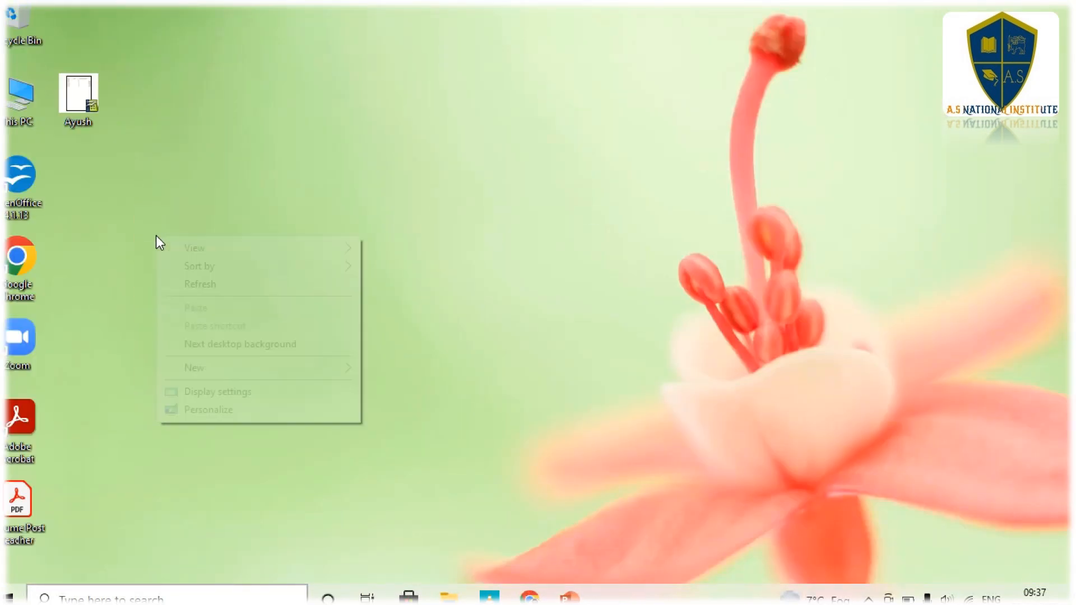
pyautogui.click(199, 282)
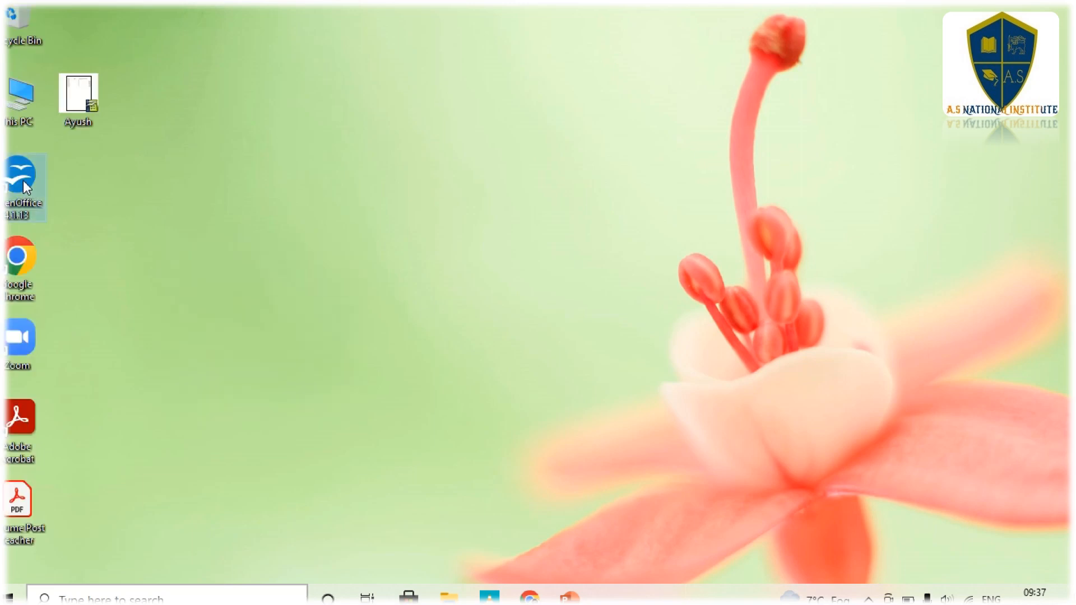
pyautogui.doubleClick(22, 181)
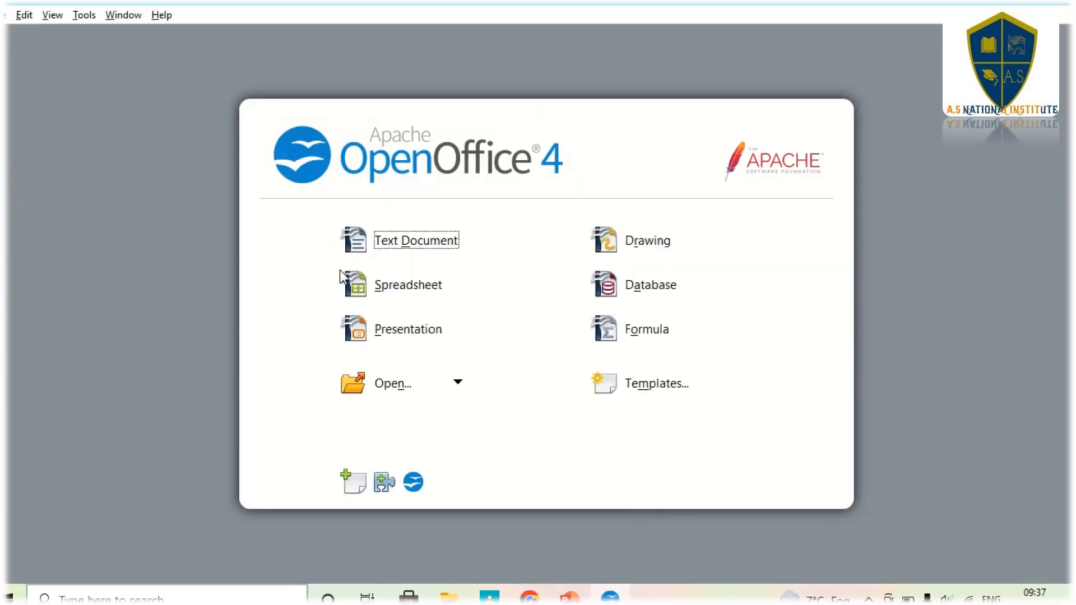
pyautogui.click(428, 290)
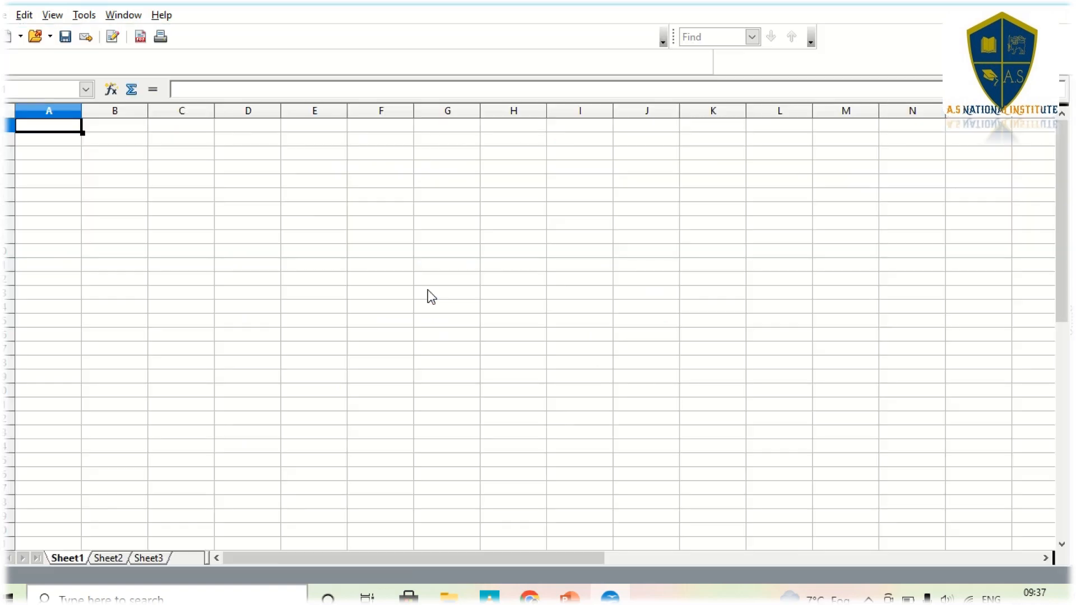
# Enter the headings Name in A3 and Class in B3, and AB in A4
pyautogui.click(55, 157)
pyautogui.write('Name')
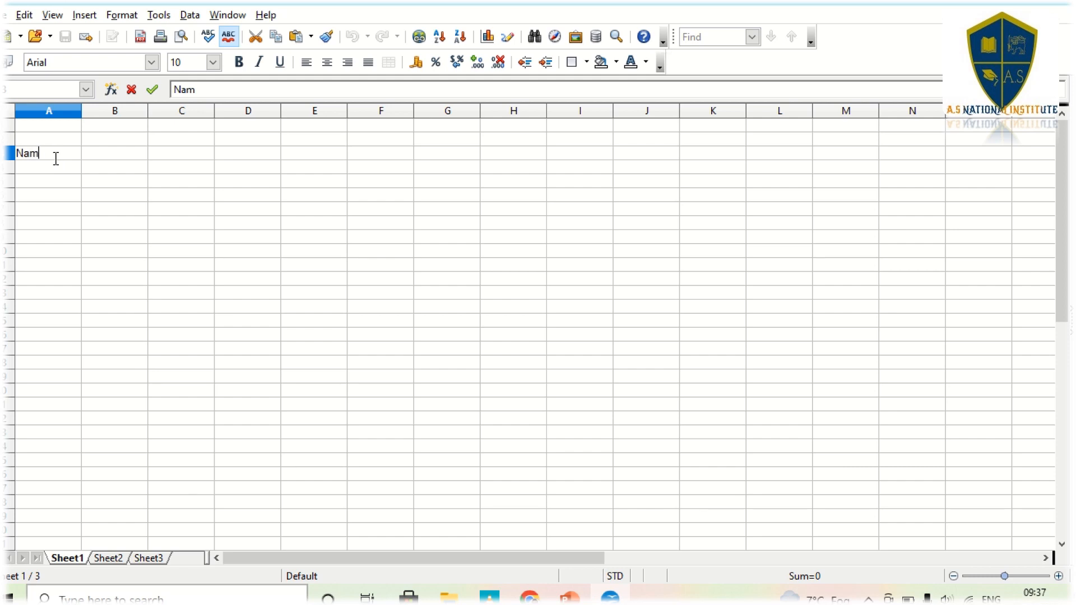
pyautogui.press('Tab')
pyautogui.write('Class')
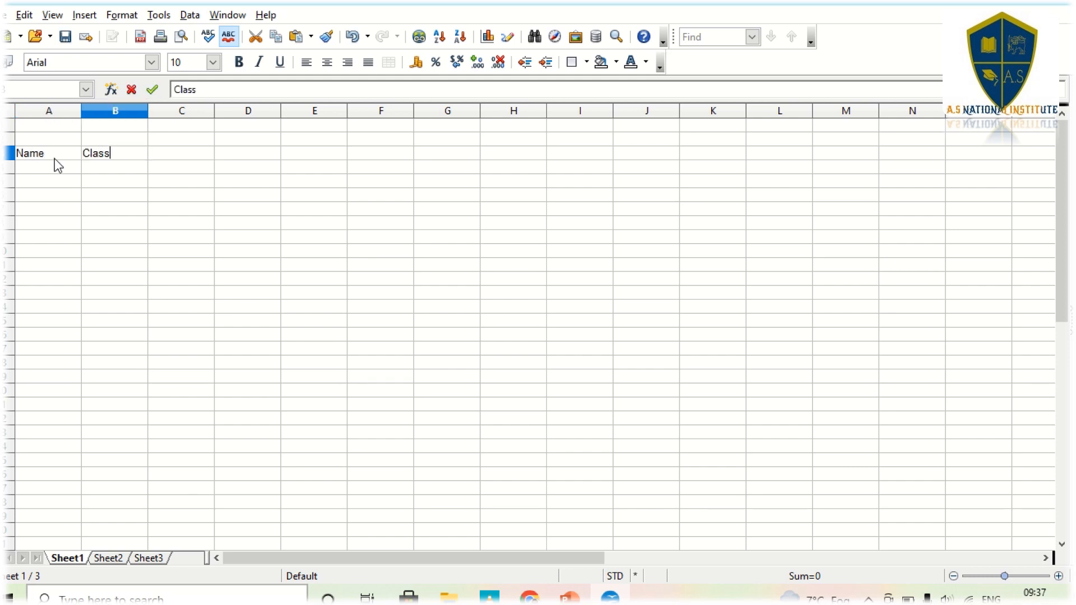
pyautogui.press('Return')
pyautogui.write('AB')
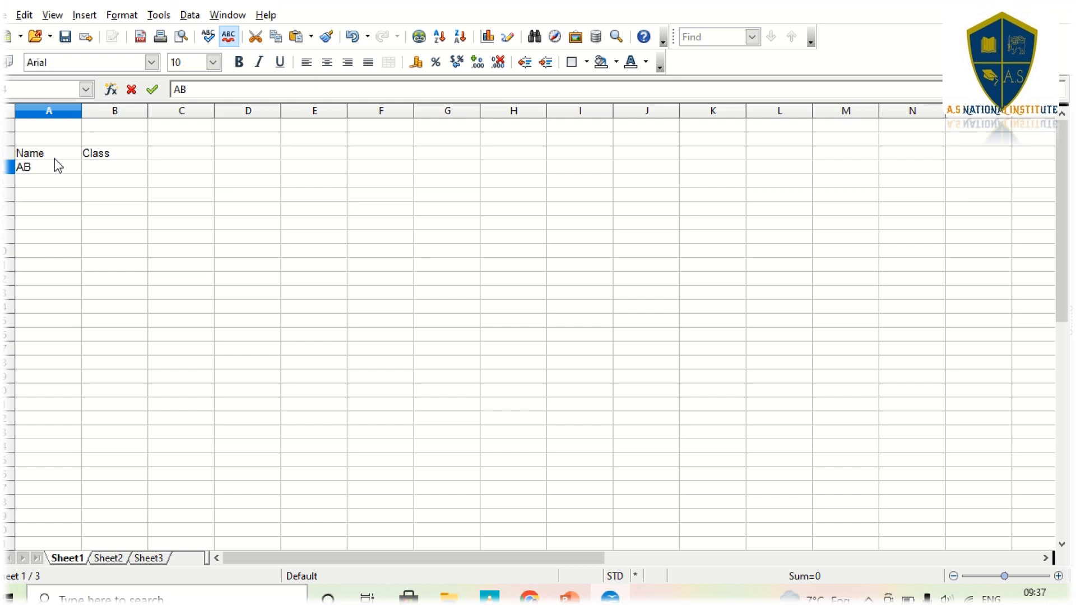
# Save the new spreadsheet to the Desktop as Ayush2 in ODF Spreadsheet format
pyautogui.hotkey('ctrl', 's')
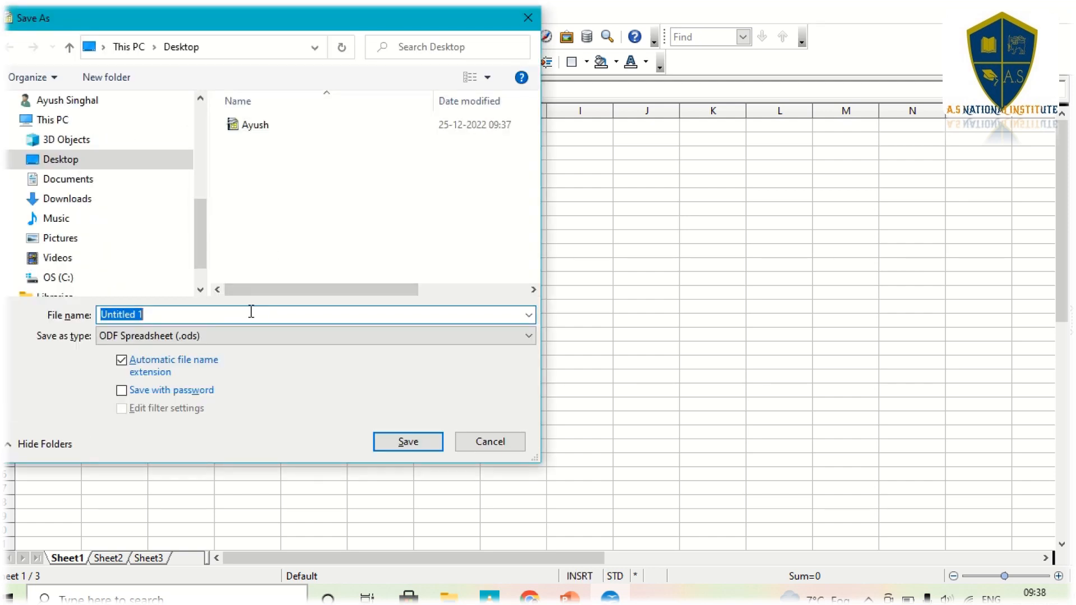
pyautogui.write('Ayush2')
pyautogui.press('Return')
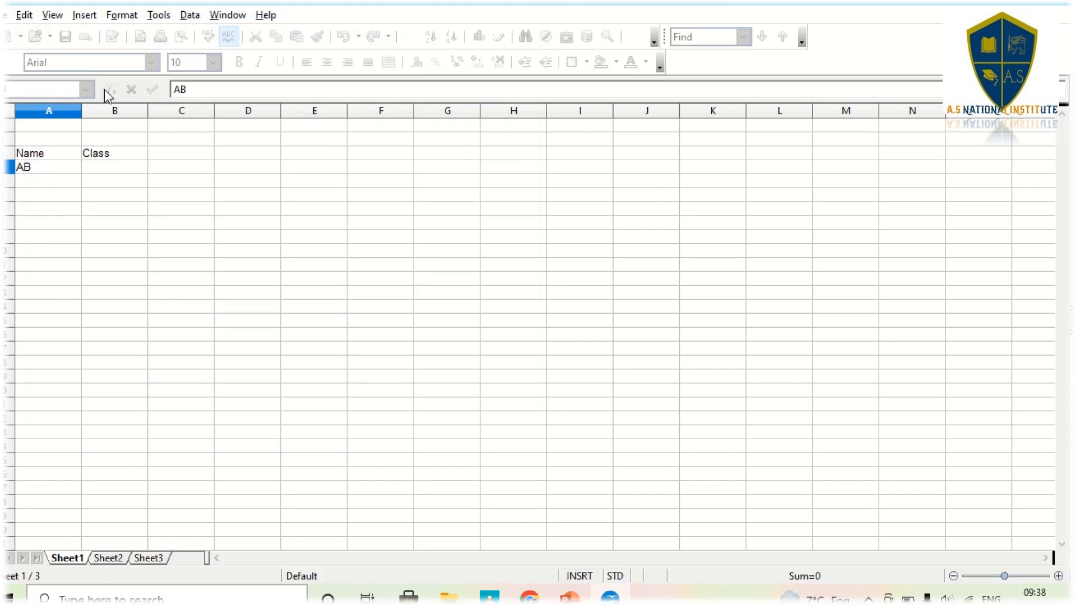
# Enter 7 as the class for AB in cell B4
pyautogui.click(112, 166)
pyautogui.write('7')
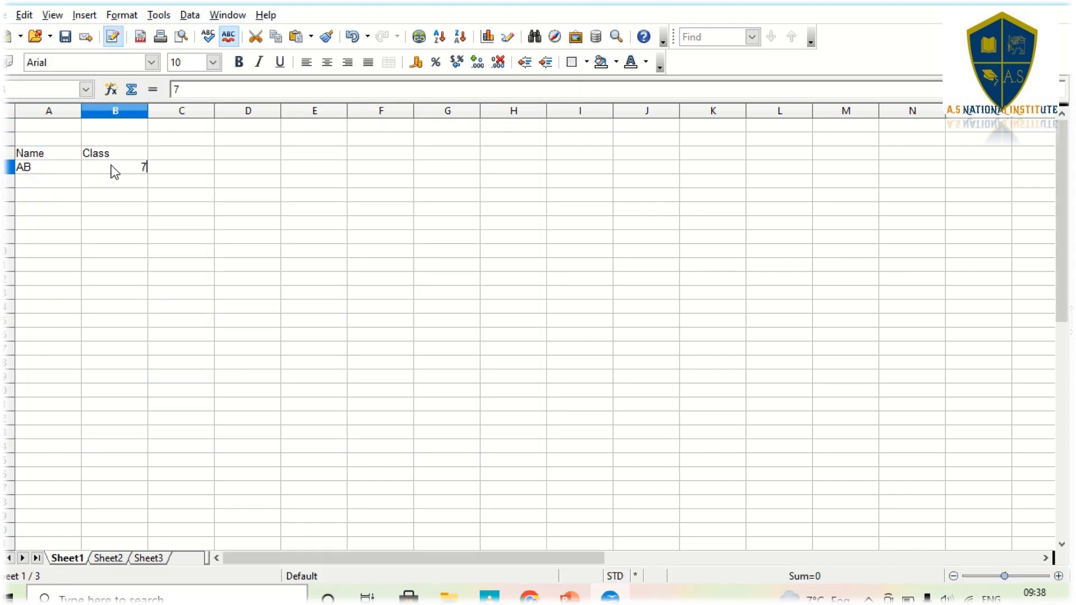
pyautogui.press('Return')
pyautogui.press('Left')
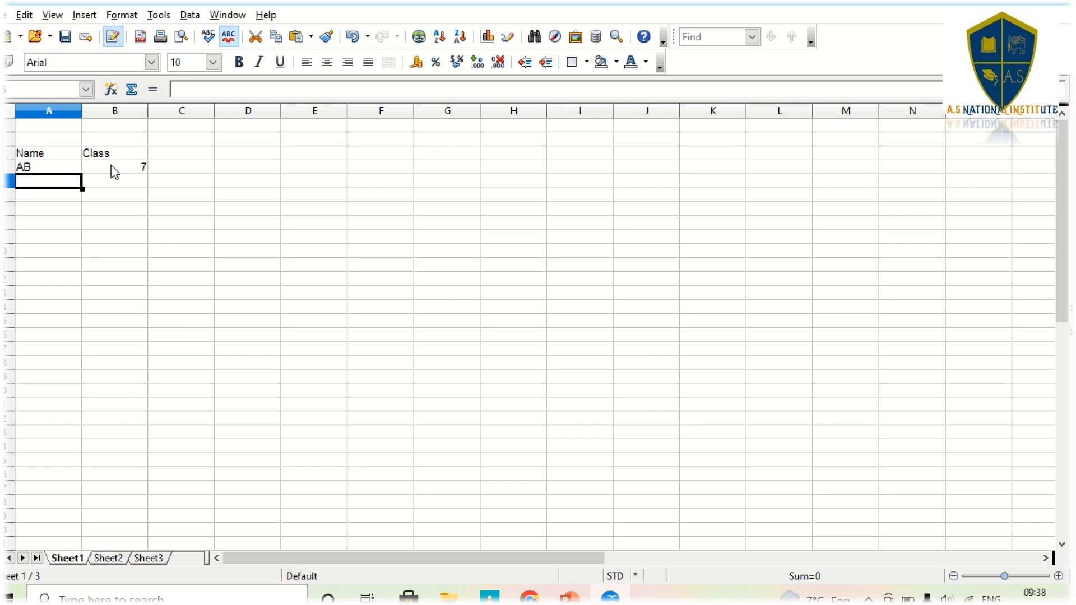
# Add PQR in A5 with class 6 in B5, replacing any mistyped entry
pyautogui.write('PQR')
pyautogui.press('Tab')
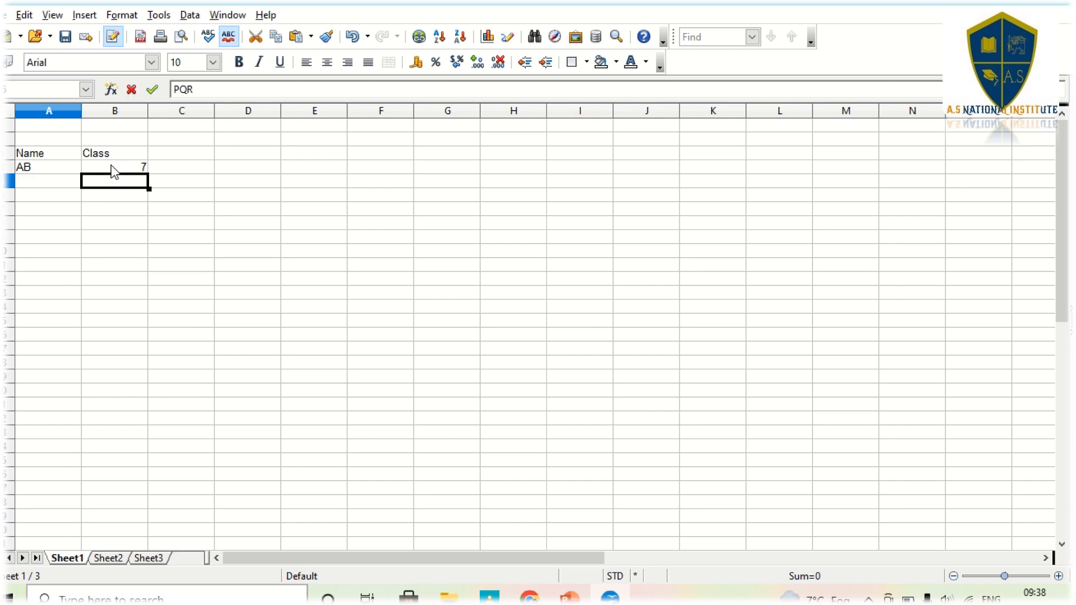
pyautogui.write('`6')
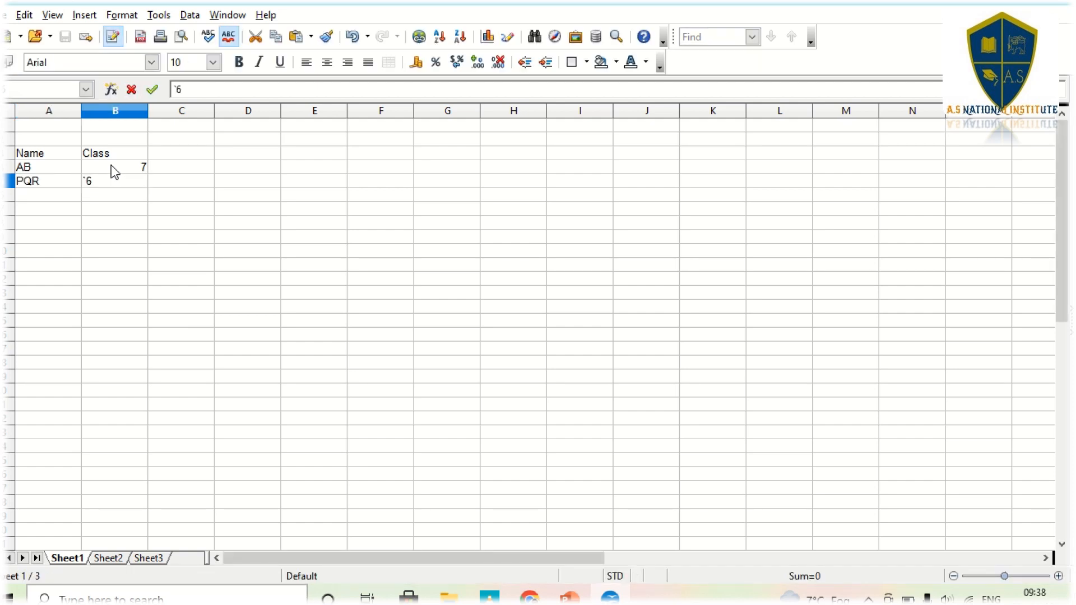
pyautogui.press('Return')
pyautogui.click(110, 183)
pyautogui.press('Delete')
pyautogui.write('6')
pyautogui.press('Return')
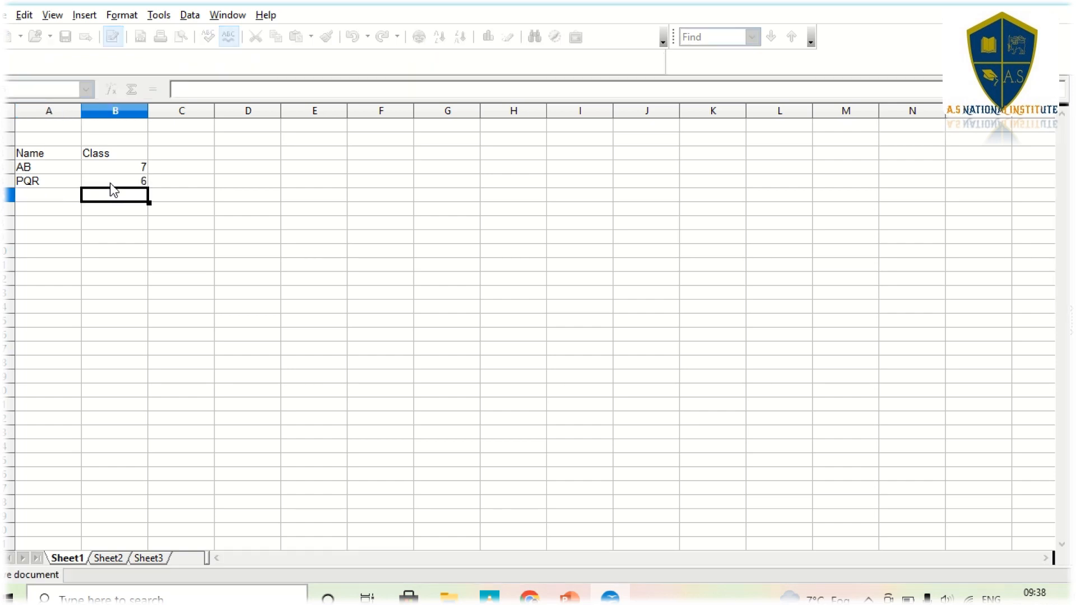
# Add XYZ in A6 with class 8 in B6
pyautogui.write('XYZ')
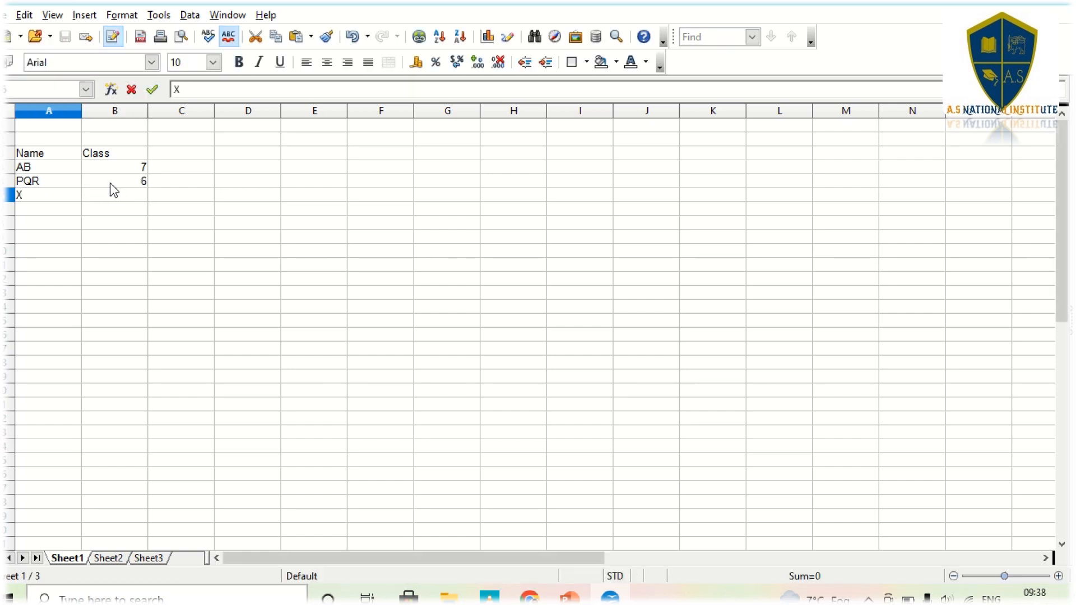
pyautogui.press('Tab')
pyautogui.write('8')
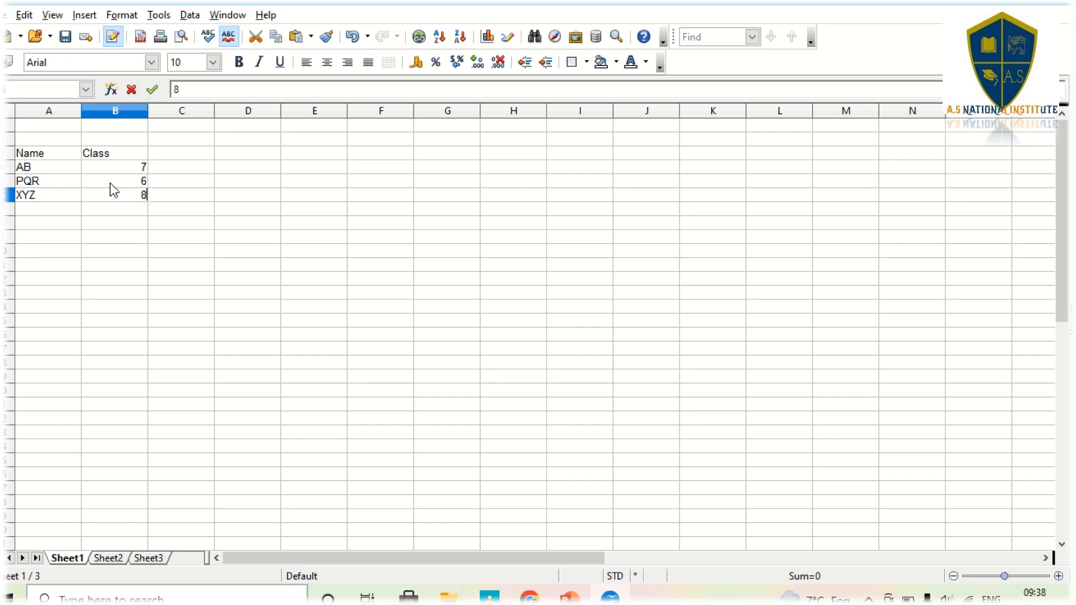
pyautogui.press('Return')
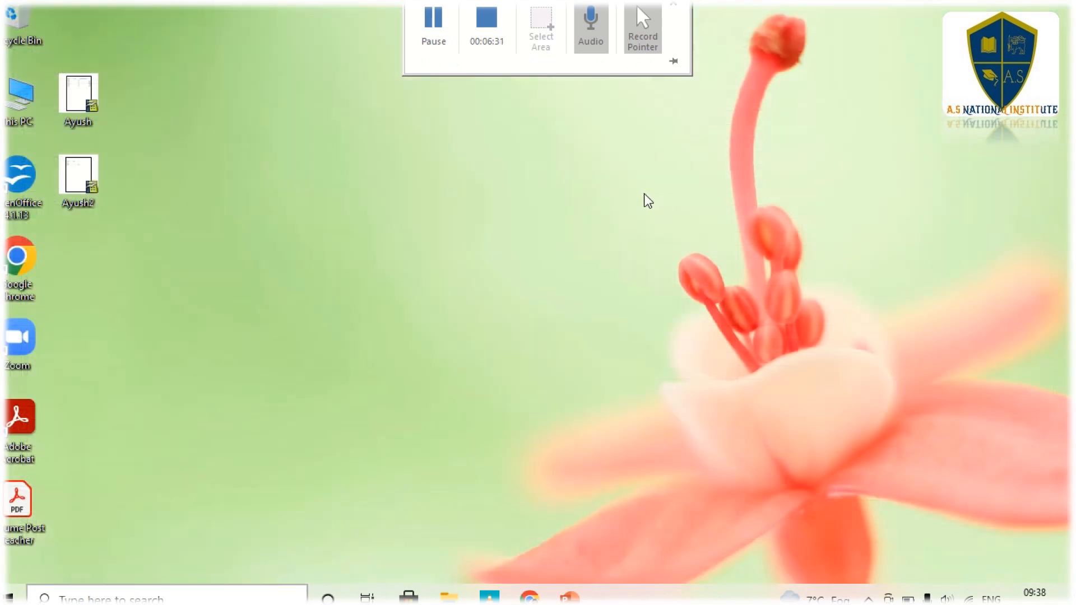
# Open the Ayush spreadsheet from the desktop, check the merge steps on the PowerPoint slide and return to the spreadsheet
pyautogui.doubleClick(78, 100)
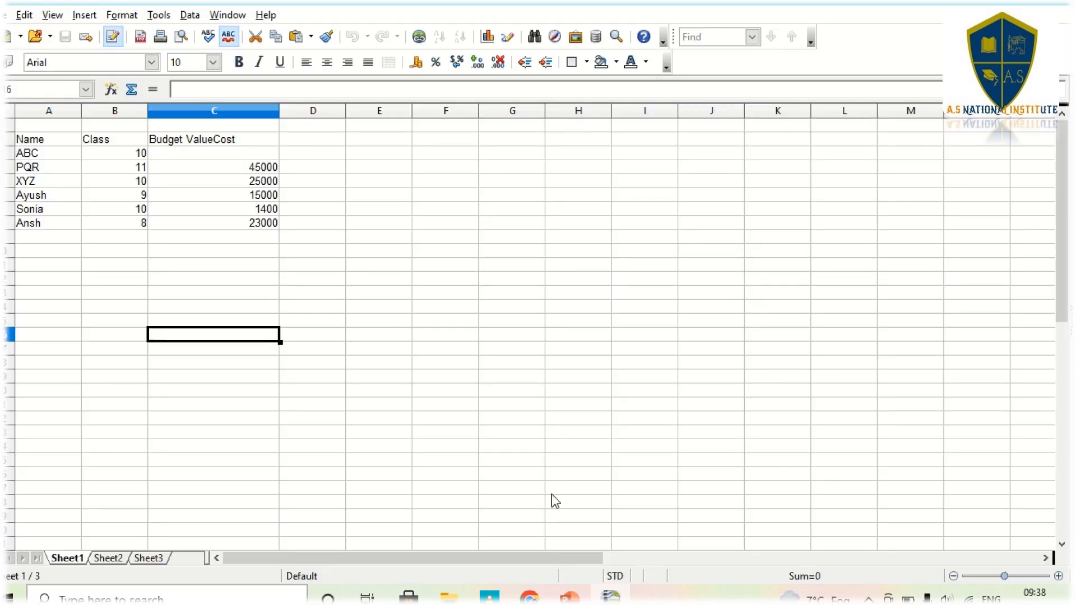
pyautogui.click(570, 596)
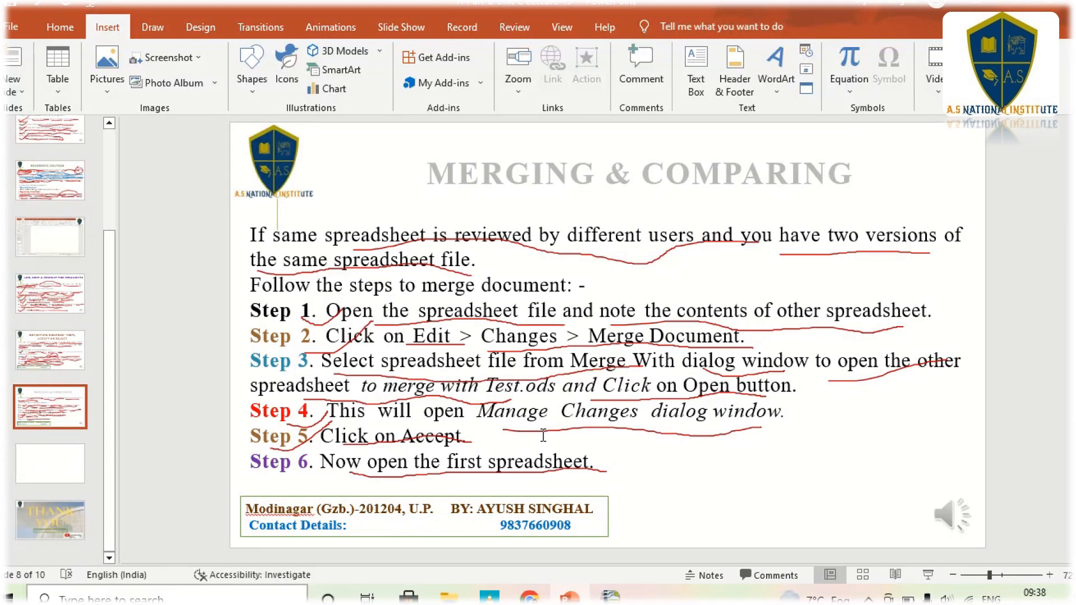
pyautogui.click(611, 595)
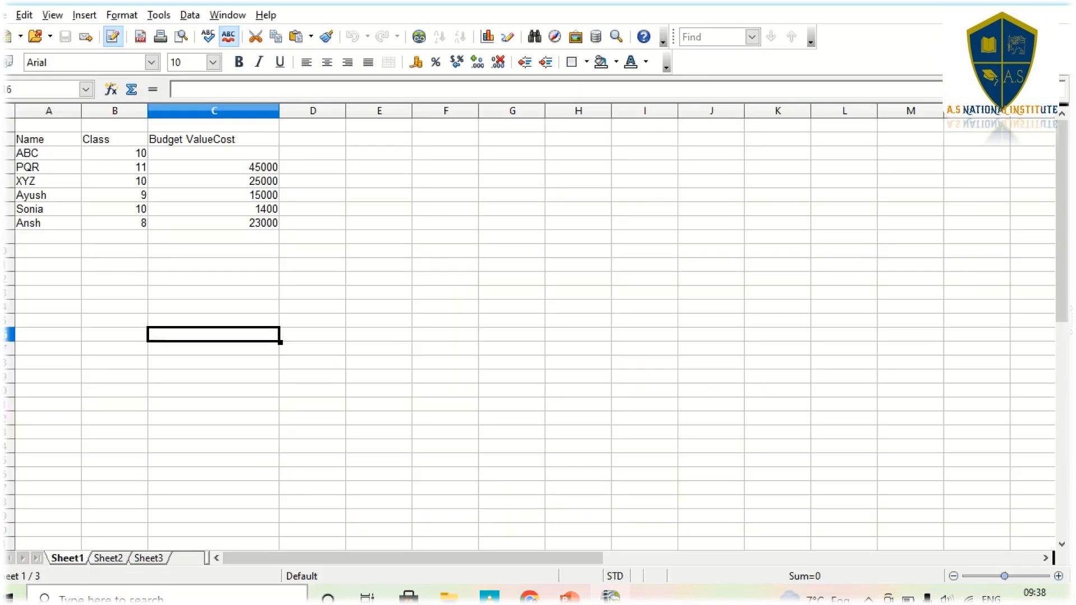
# Merge the Ayush2 document from the Desktop folder into the open spreadsheet
pyautogui.click(24, 15)
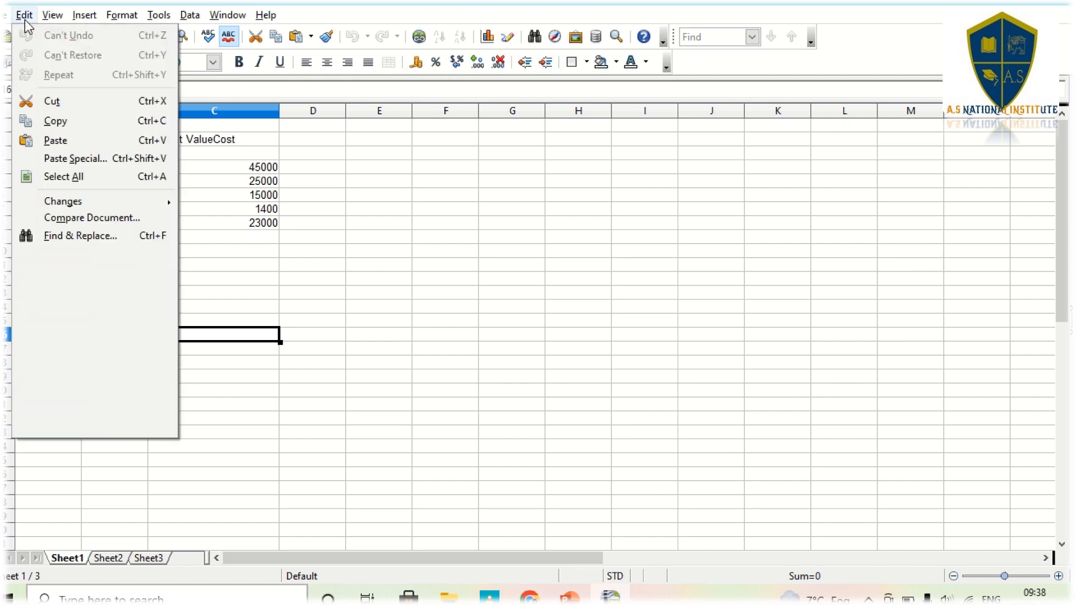
pyautogui.moveTo(79, 208)
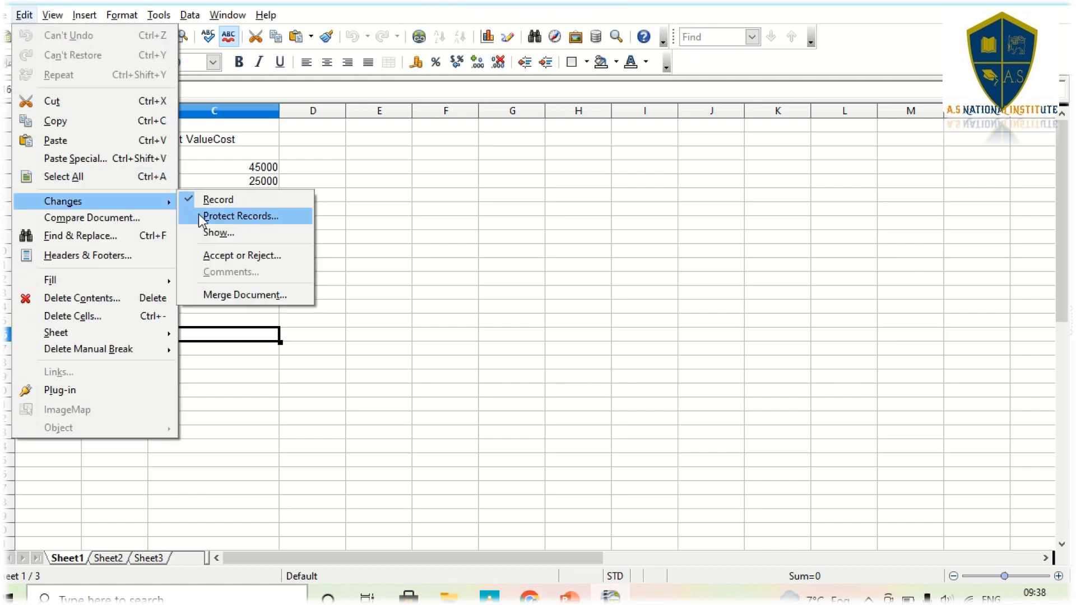
pyautogui.click(244, 294)
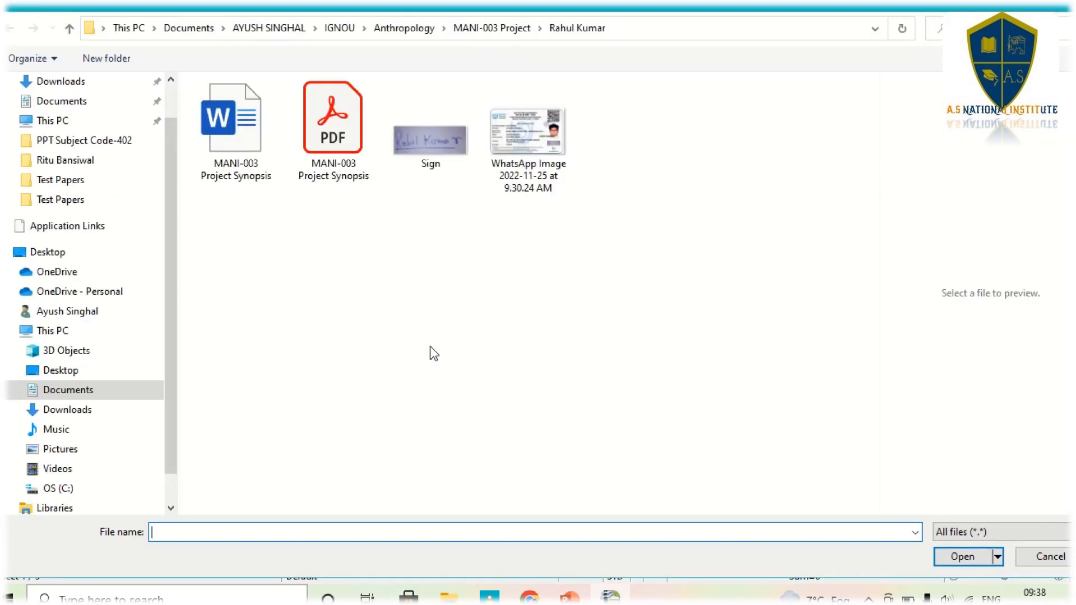
pyautogui.scroll(2, 165, 277)
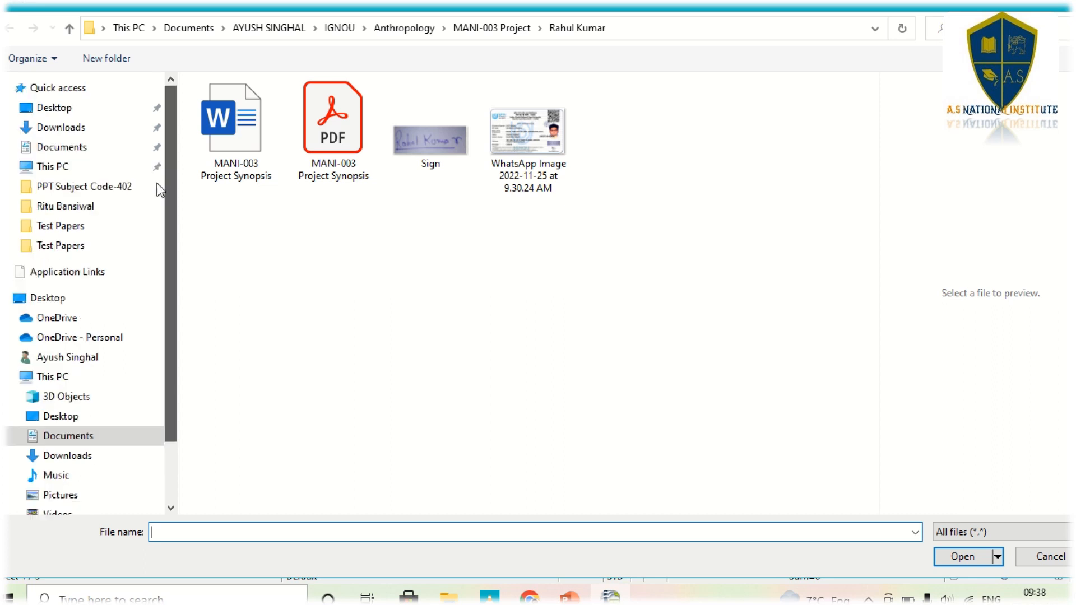
pyautogui.click(55, 108)
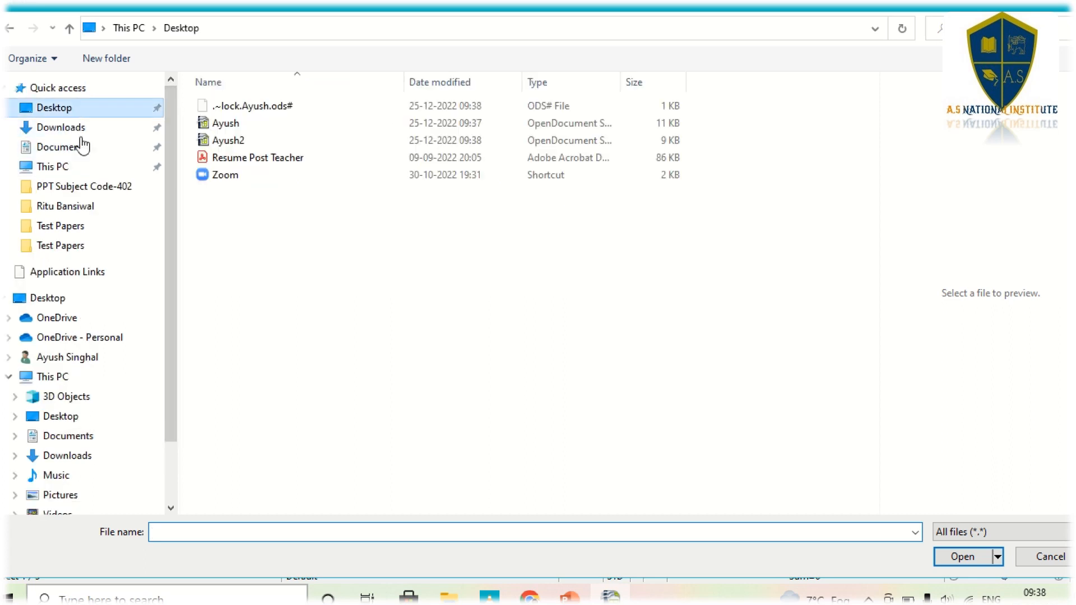
pyautogui.click(257, 144)
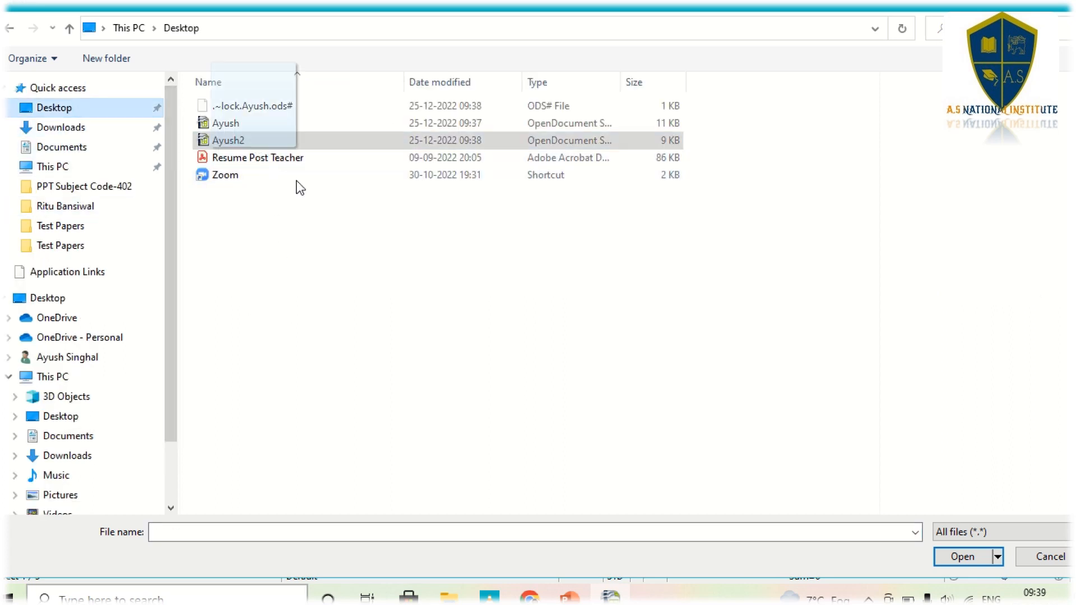
pyautogui.click(940, 559)
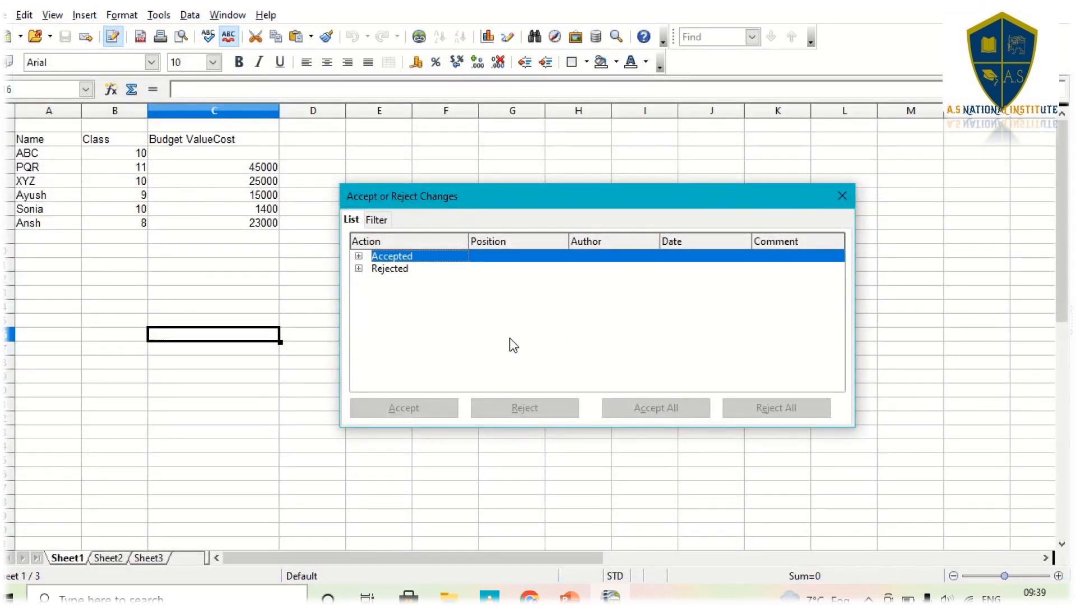
# Expand the Accepted and Rejected groups to review the listed changes, then close the Accept or Reject Changes dialog
pyautogui.click(358, 256)
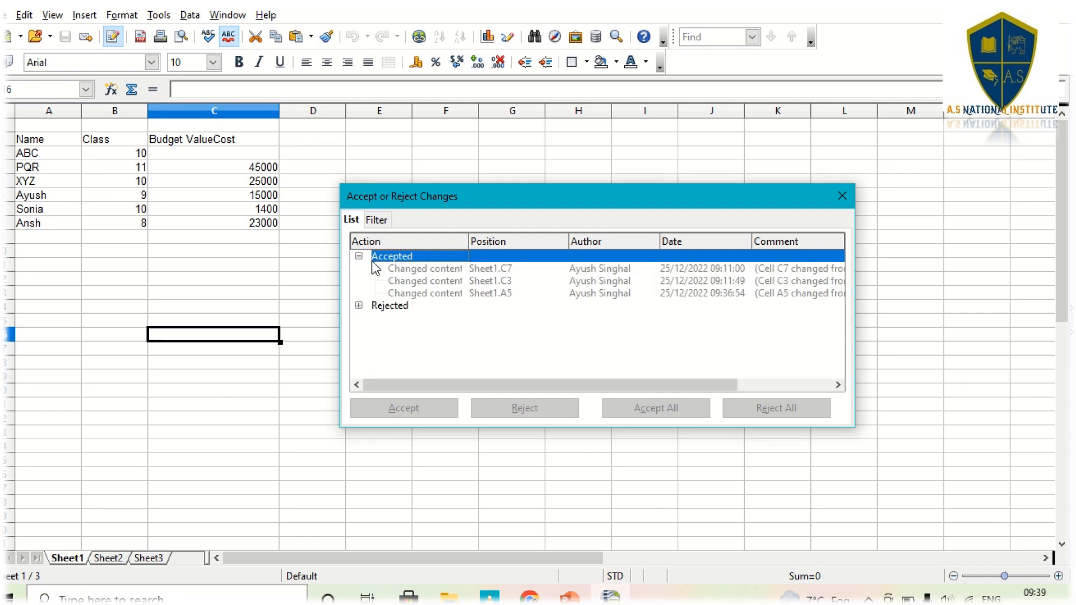
pyautogui.click(359, 305)
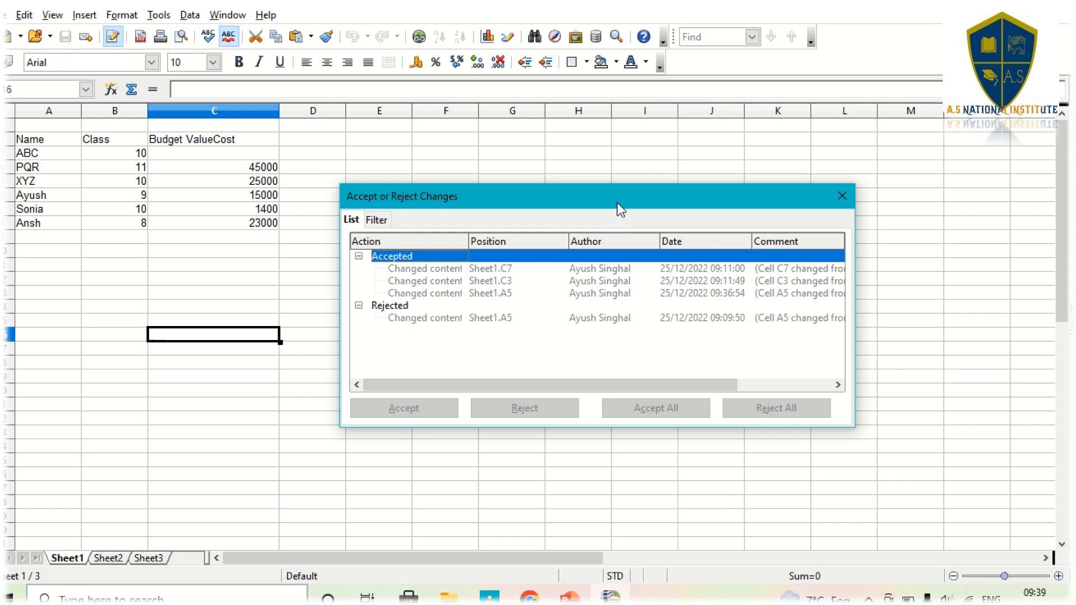
pyautogui.moveTo(617, 200); pyautogui.dragTo(651, 172)
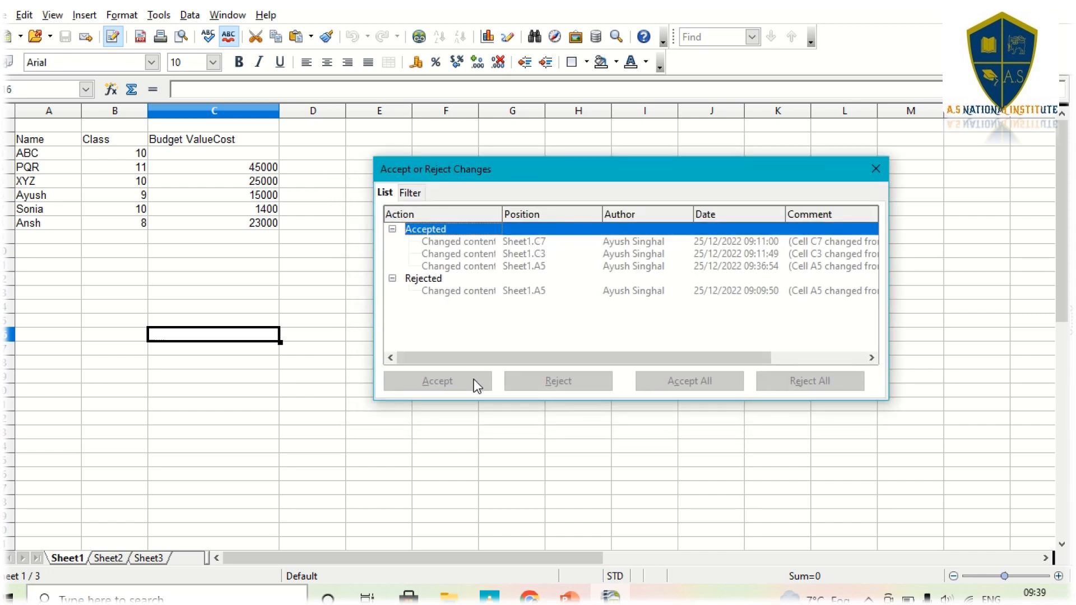
pyautogui.click(432, 278)
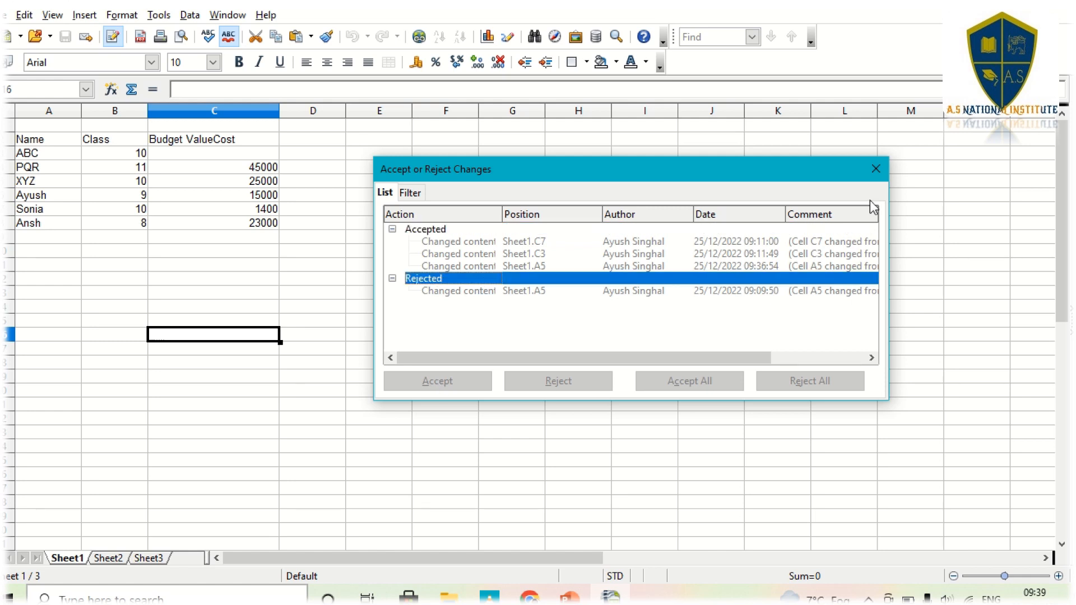
pyautogui.click(876, 169)
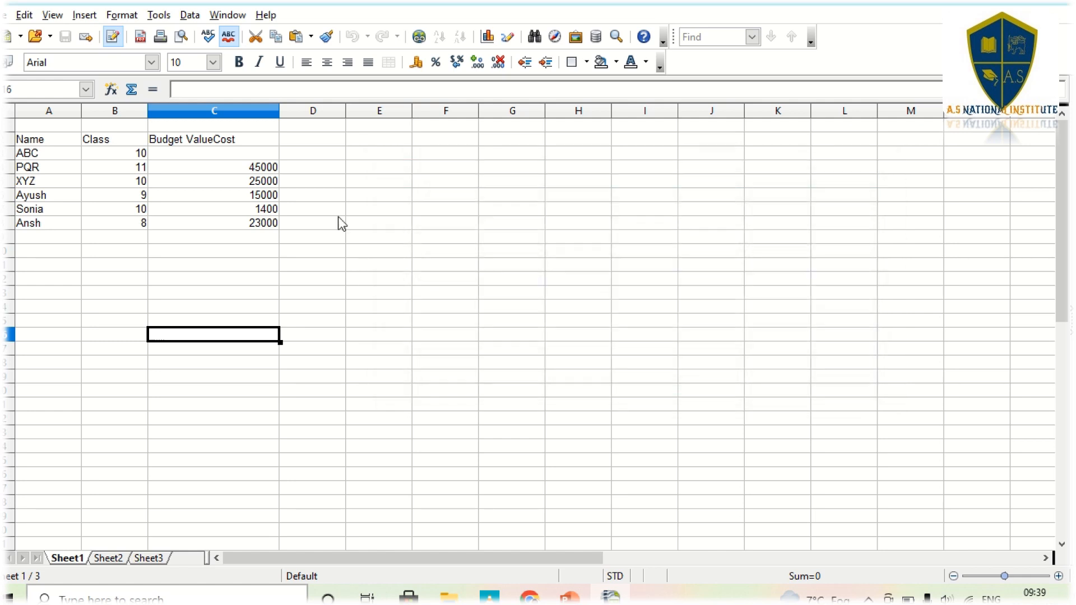
pyautogui.click(178, 224)
pyautogui.click(68, 280)
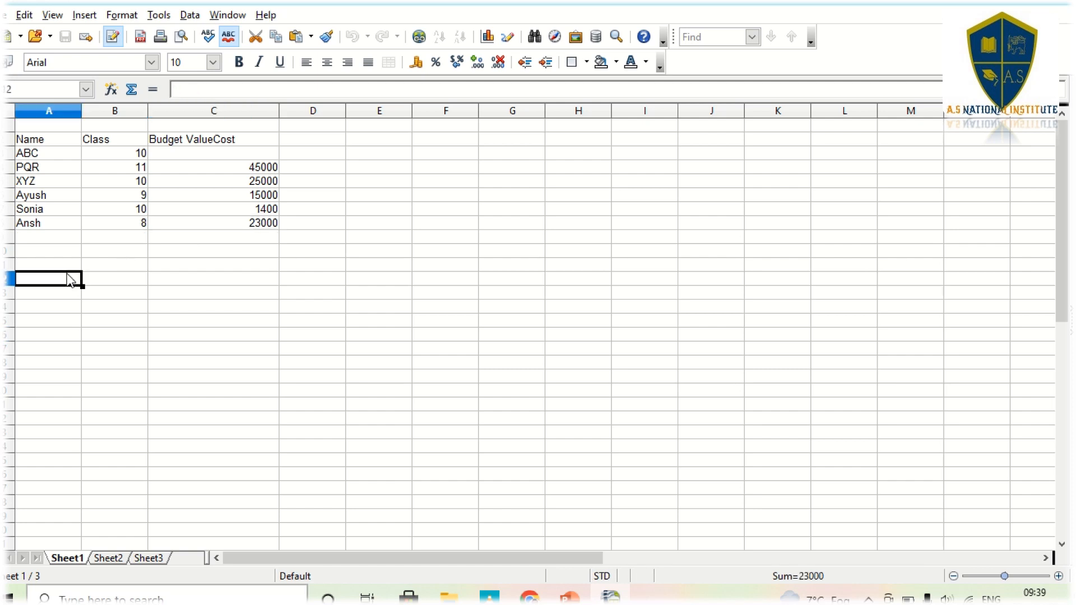
pyautogui.click(110, 548)
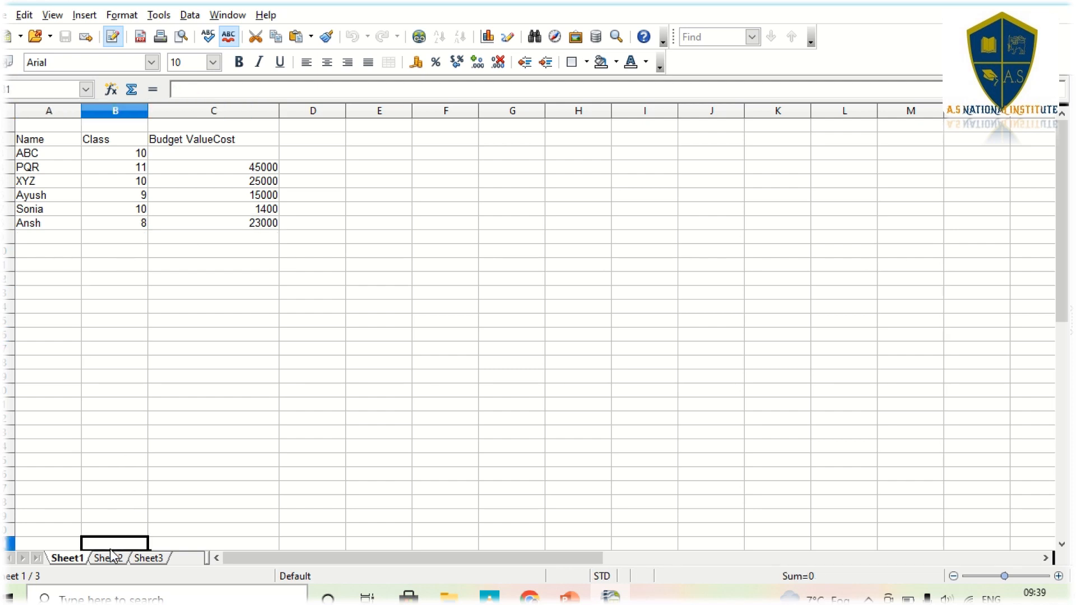
# Check Sheet2 of the merged spreadsheet, return to Sheet1 and restore the spreadsheet window to a smaller size
pyautogui.click(103, 557)
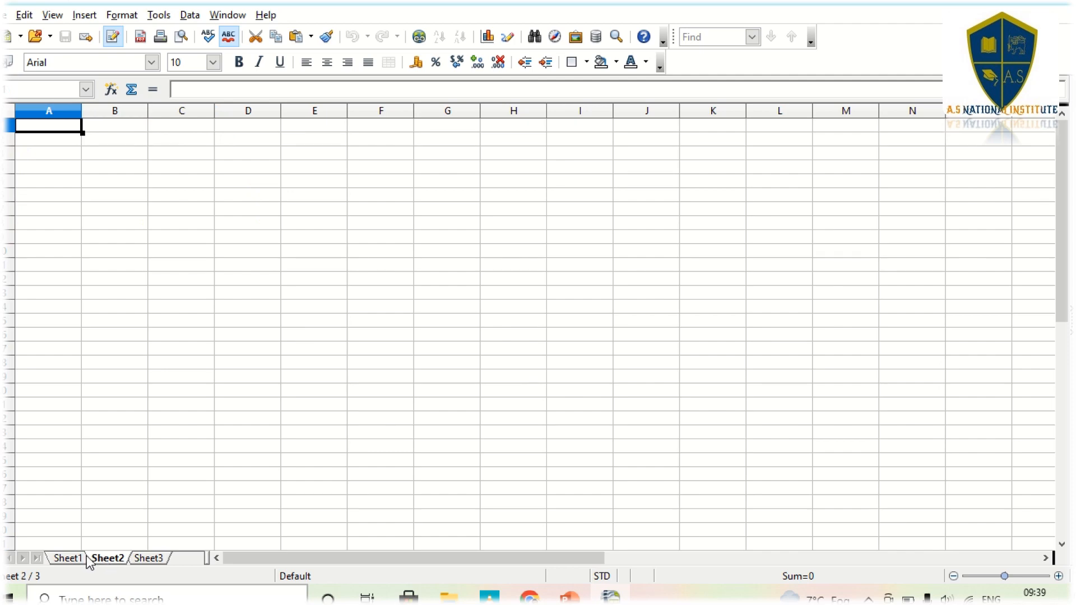
pyautogui.click(60, 561)
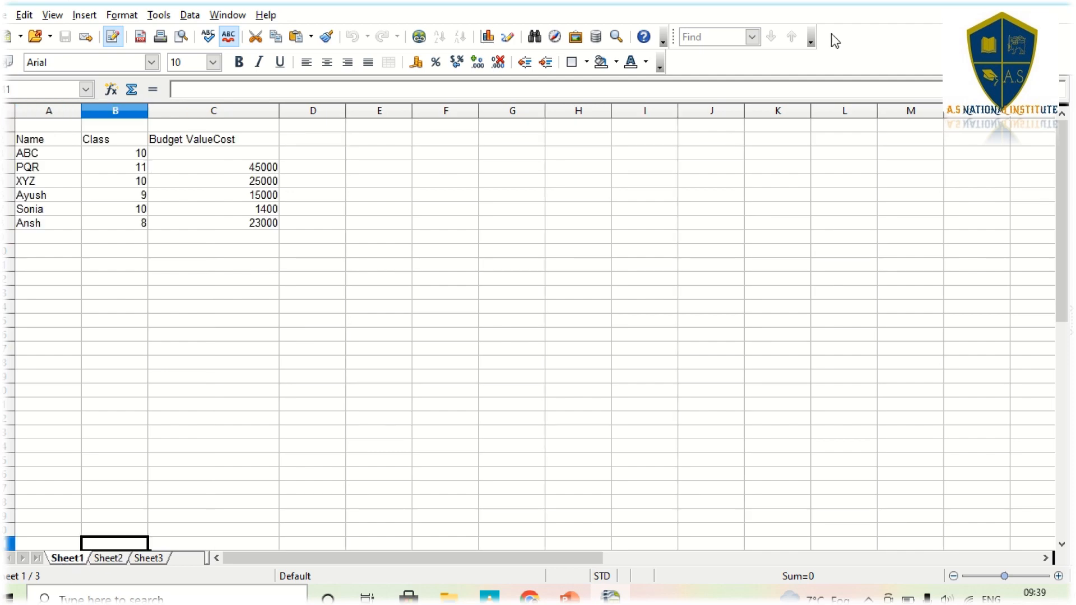
pyautogui.click(1050, 4)
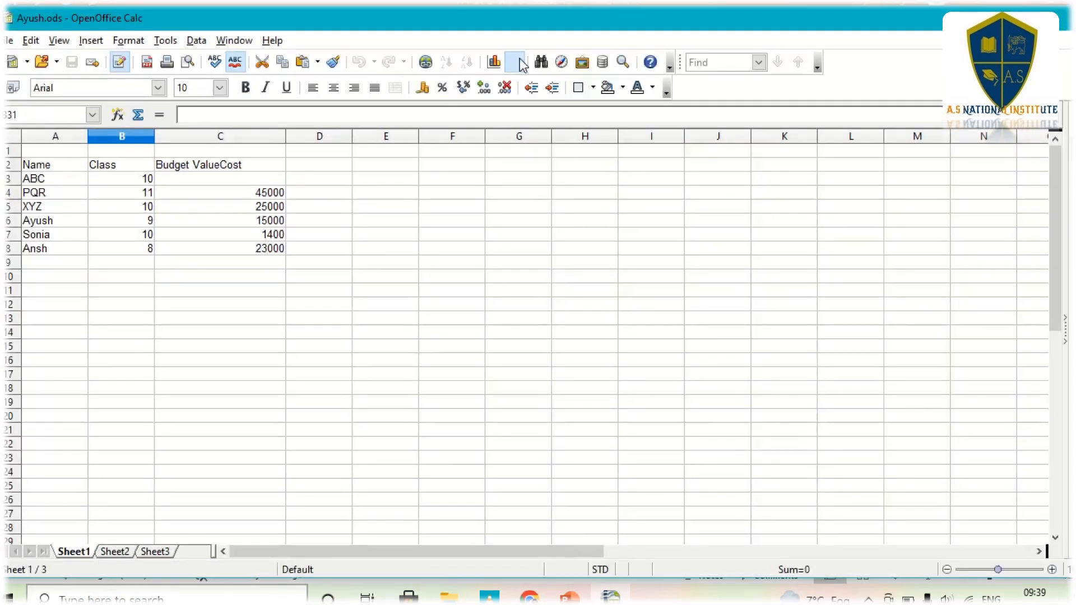
pyautogui.moveTo(276, 25)
pyautogui.mouseDown()
pyautogui.moveTo(290, 19)
pyautogui.moveTo(276, 15)
pyautogui.mouseUp()
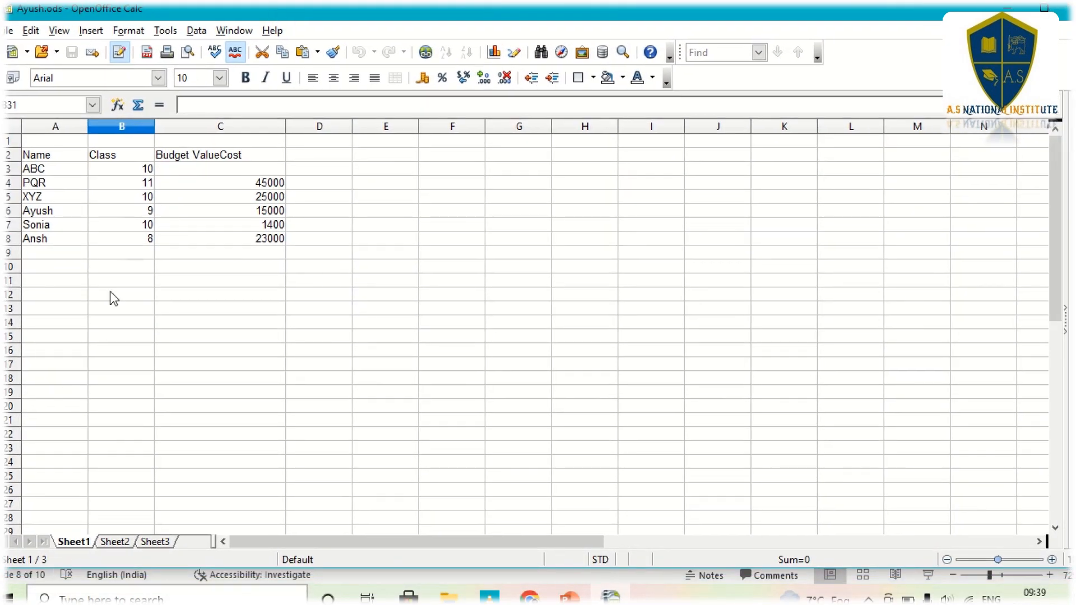
pyautogui.click(67, 270)
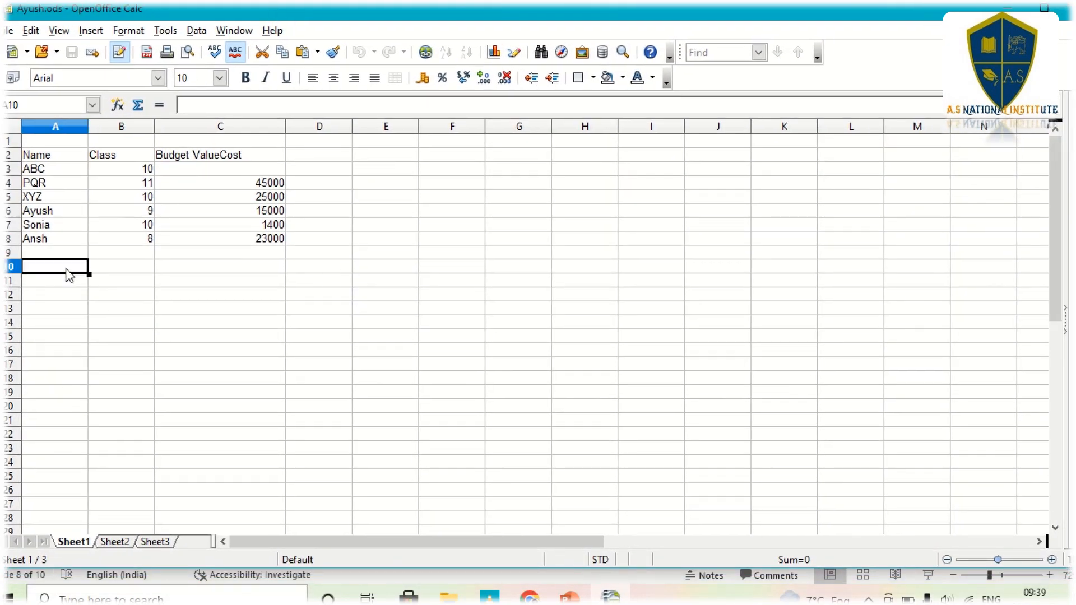
# Switch to the PowerPoint presentation and move from the Merging & Comparing slide to the blank slide after it
pyautogui.hotkey('alt', 'Tab')
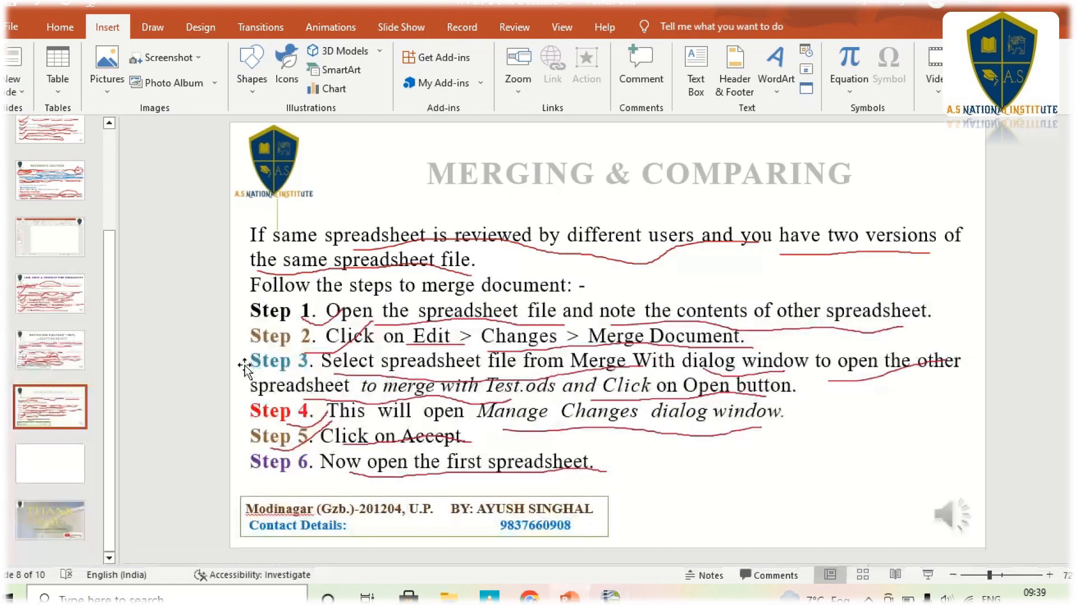
pyautogui.scroll(-1, 245, 367)
pyautogui.scroll(1, 245, 367)
pyautogui.scroll(-1, 245, 367)
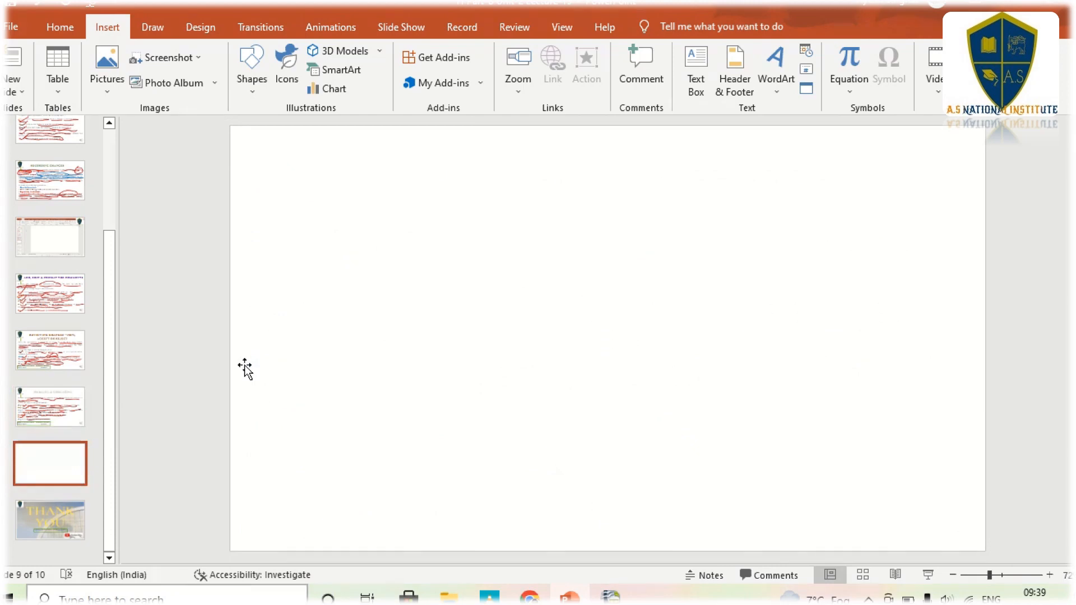